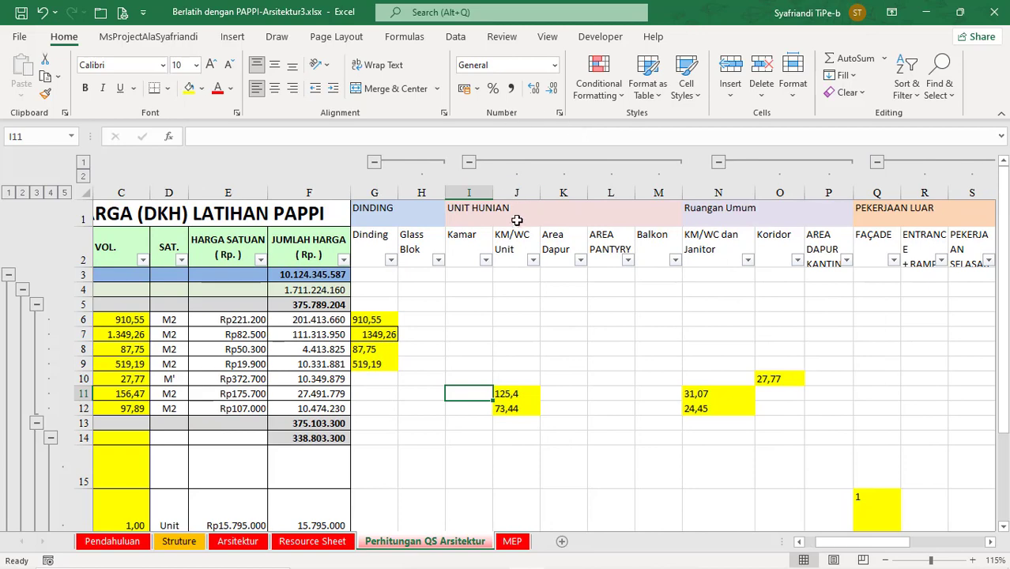
Examine how the ceramic and waterproofing volumes are divided between the KM/WC Unit and KM/WC dan Janitor columns for wall and floor works.
click(516, 220)
click(735, 210)
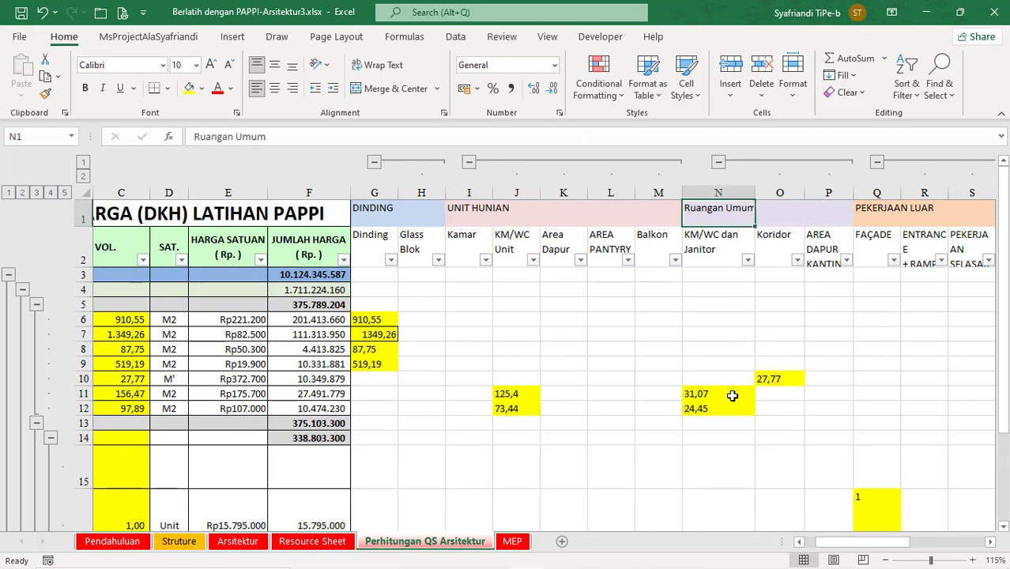
click(136, 396)
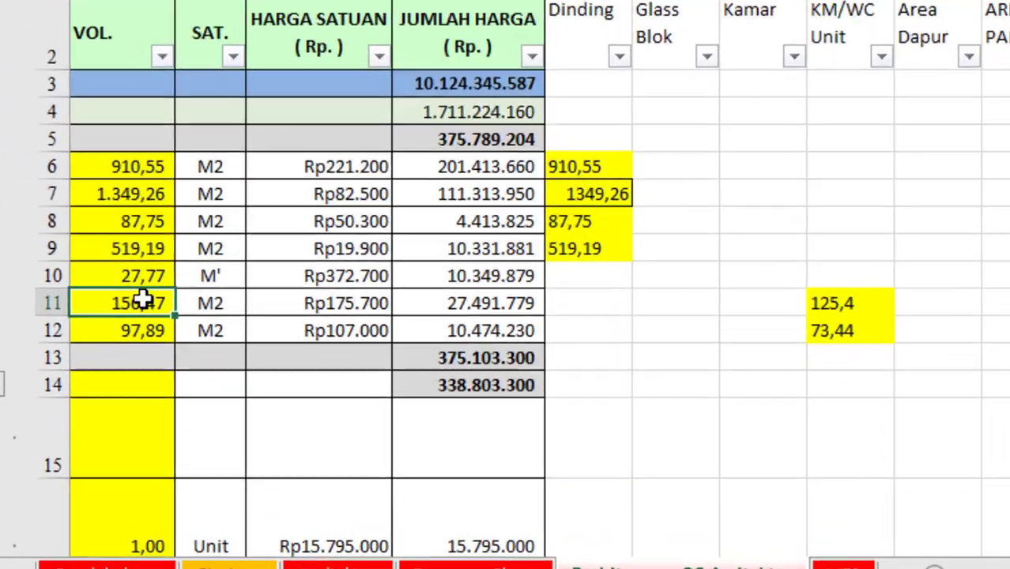
key(Left)
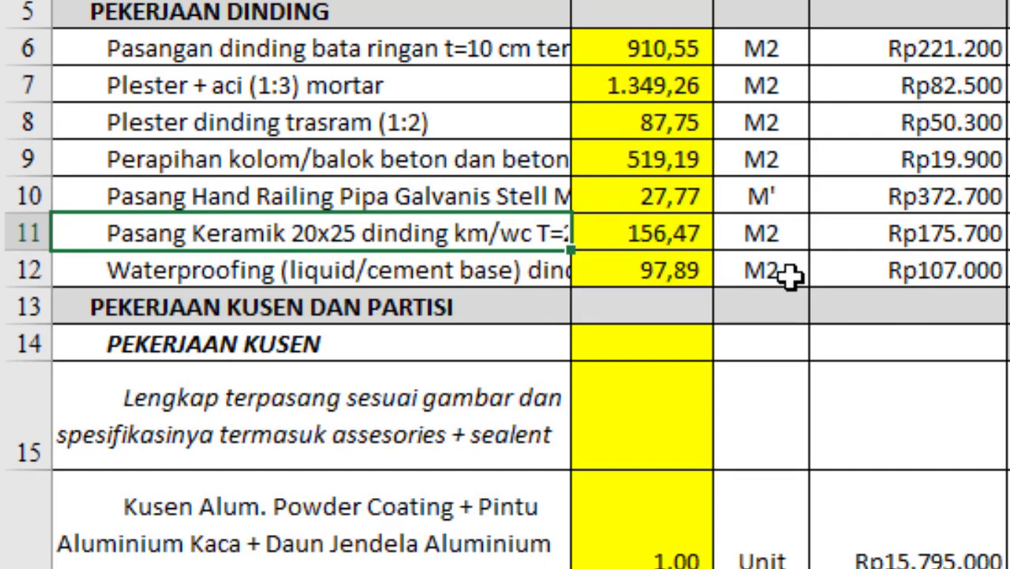
click(773, 232)
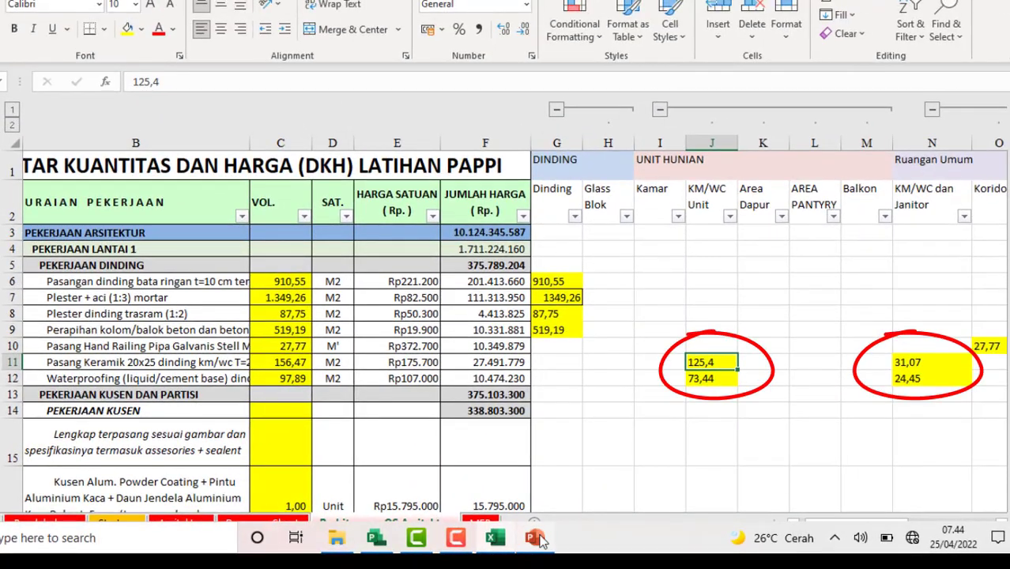
click(536, 536)
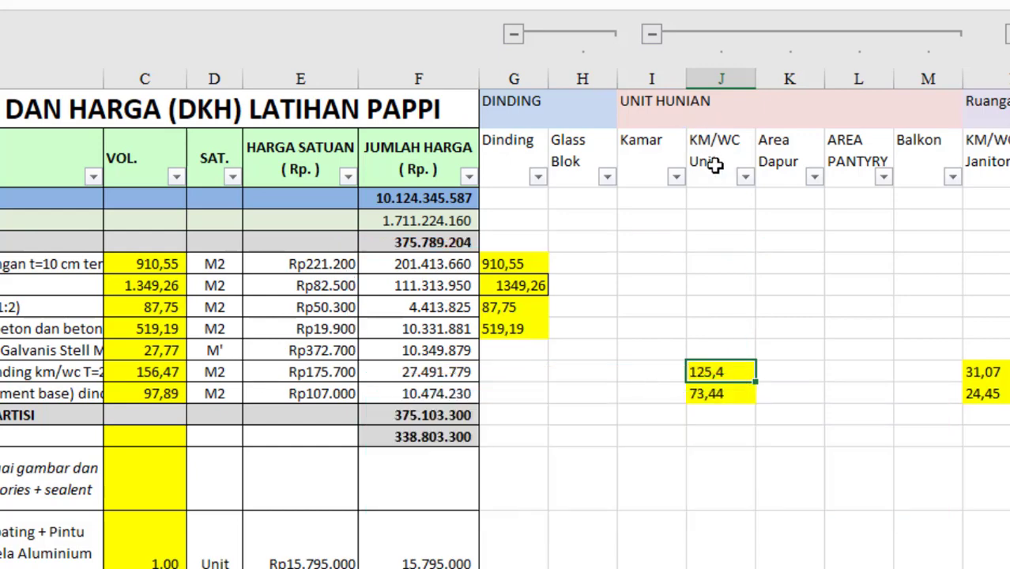
drag(715, 170, 729, 434)
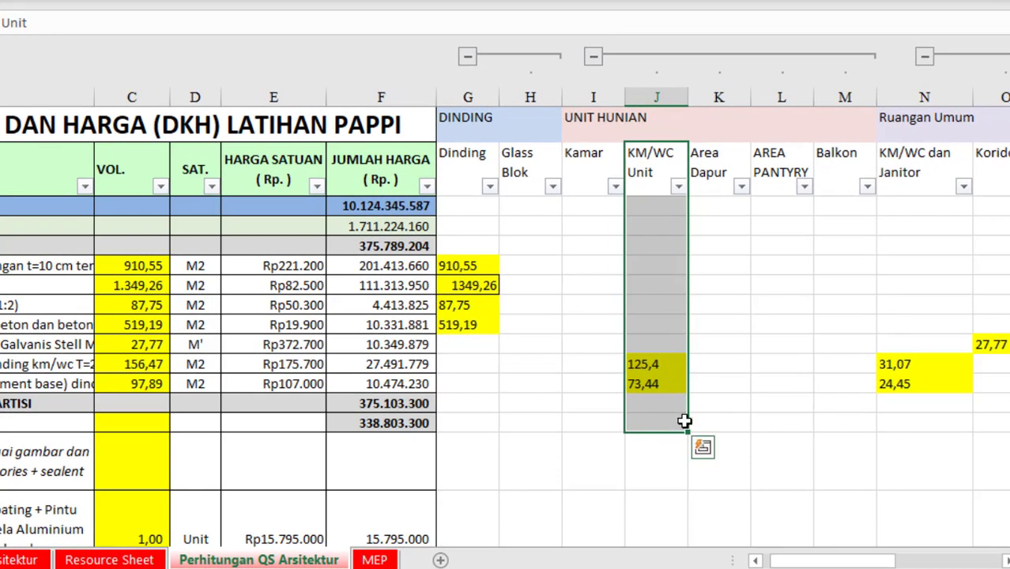
drag(910, 161, 931, 428)
click(916, 358)
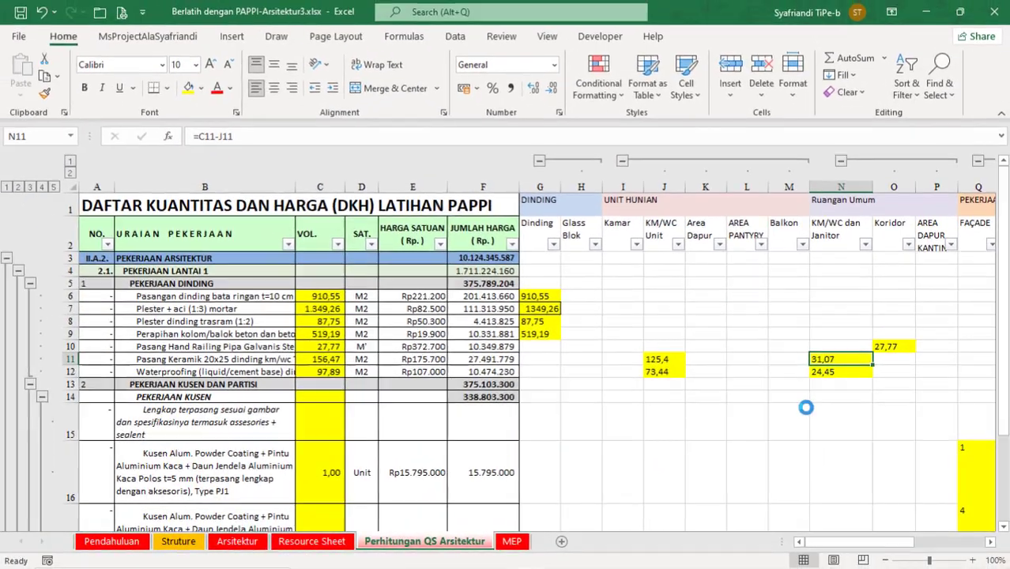
scroll(596, 342, down, 5)
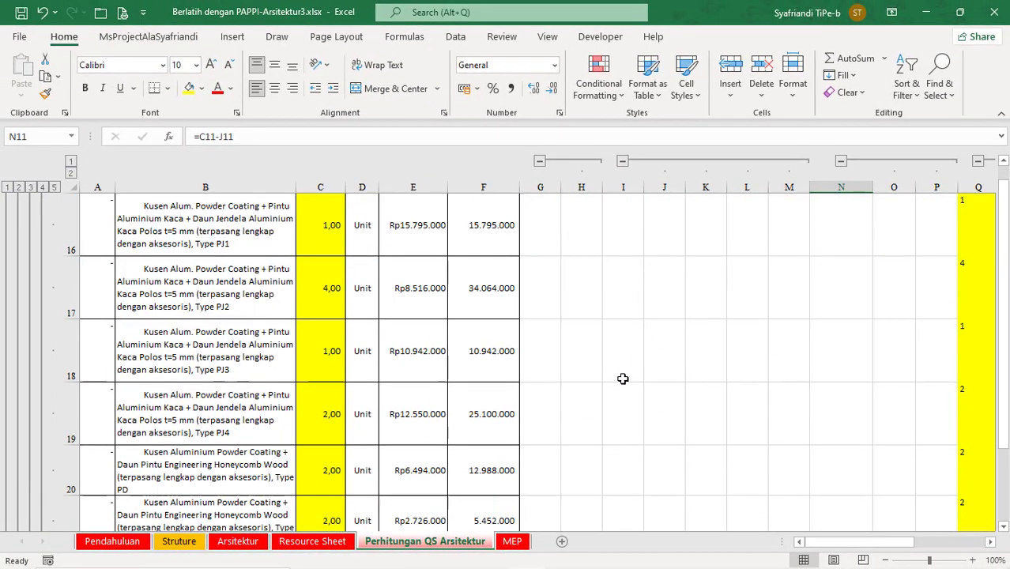
scroll(623, 380, down, 13)
scroll(622, 382, up, 2)
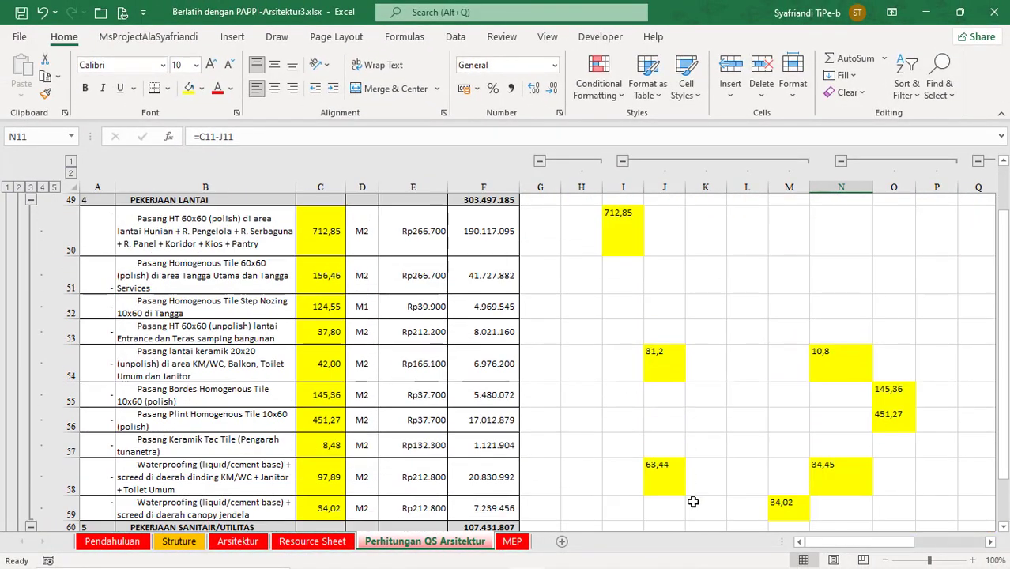
click(671, 482)
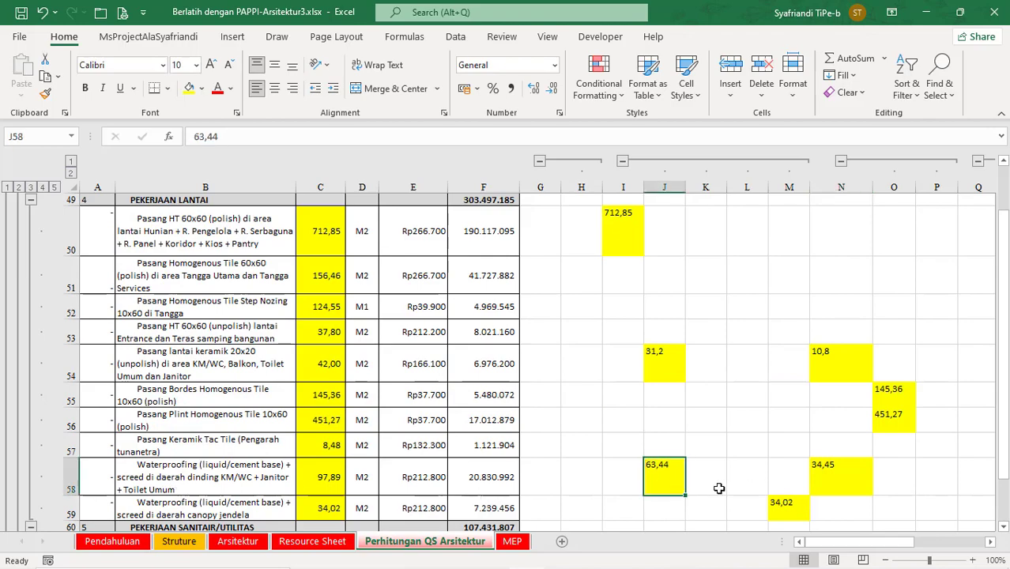
scroll(727, 415, up, 15)
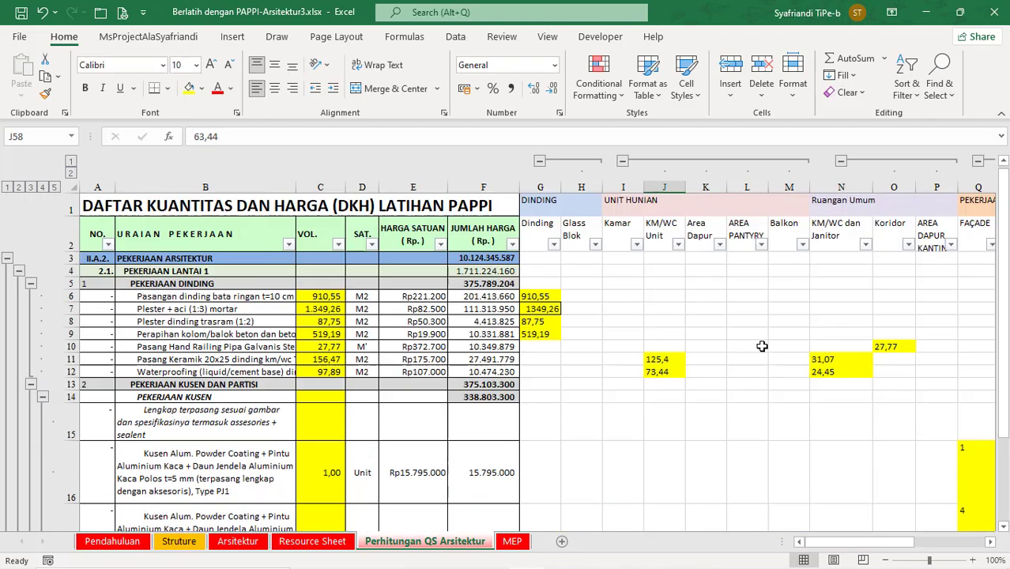
Split the worksheet at cell G3 so the header rows and item columns stay in view while browsing the volumes.
click(527, 256)
click(547, 37)
scroll(672, 392, down, 5)
key(alt+Tab)
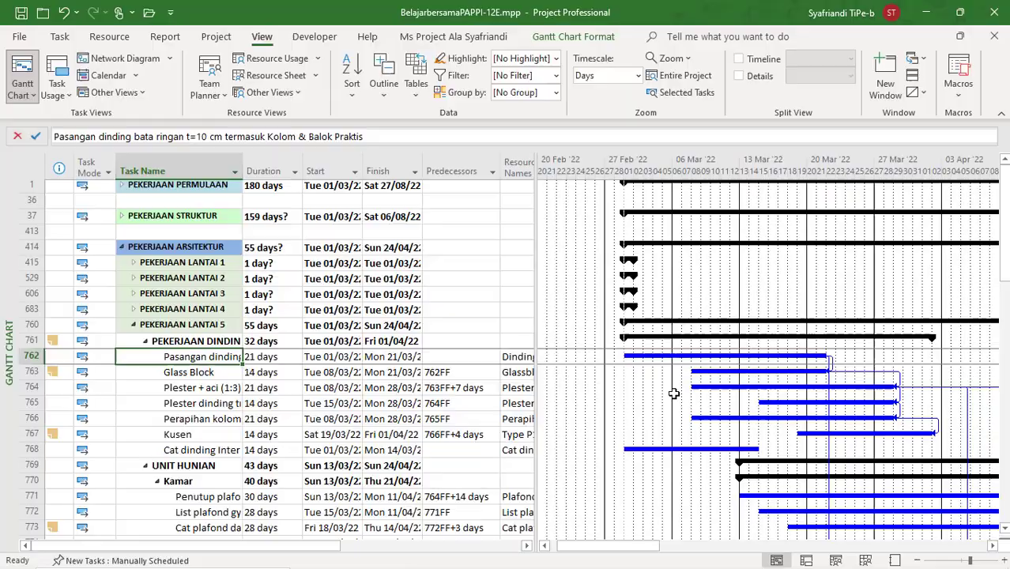
click(502, 554)
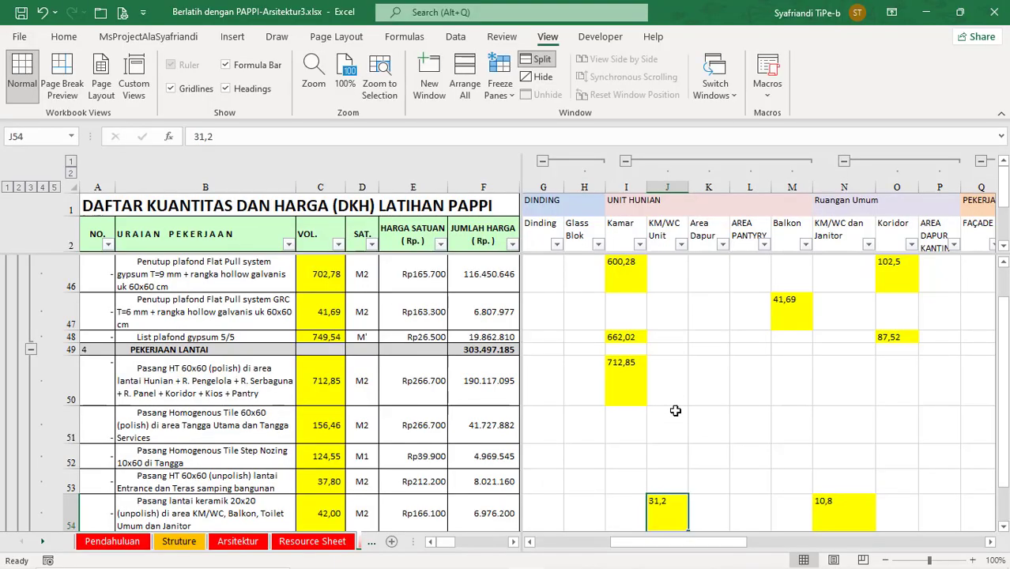
Examine how the floor and sanitary work volumes are distributed across the unit, public room, exterior and stair columns.
scroll(675, 411, down, 2)
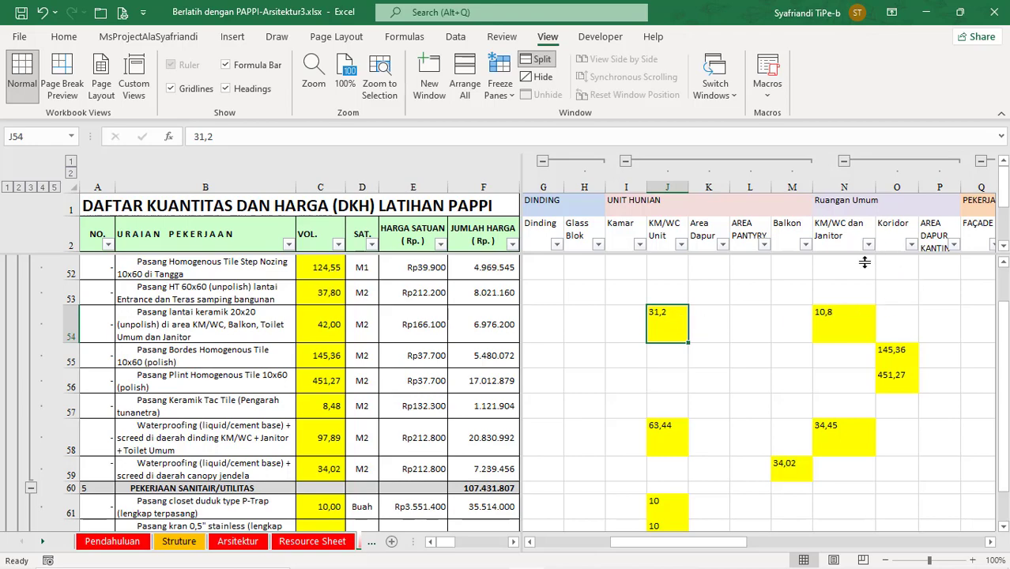
click(854, 320)
scroll(858, 330, up, 2)
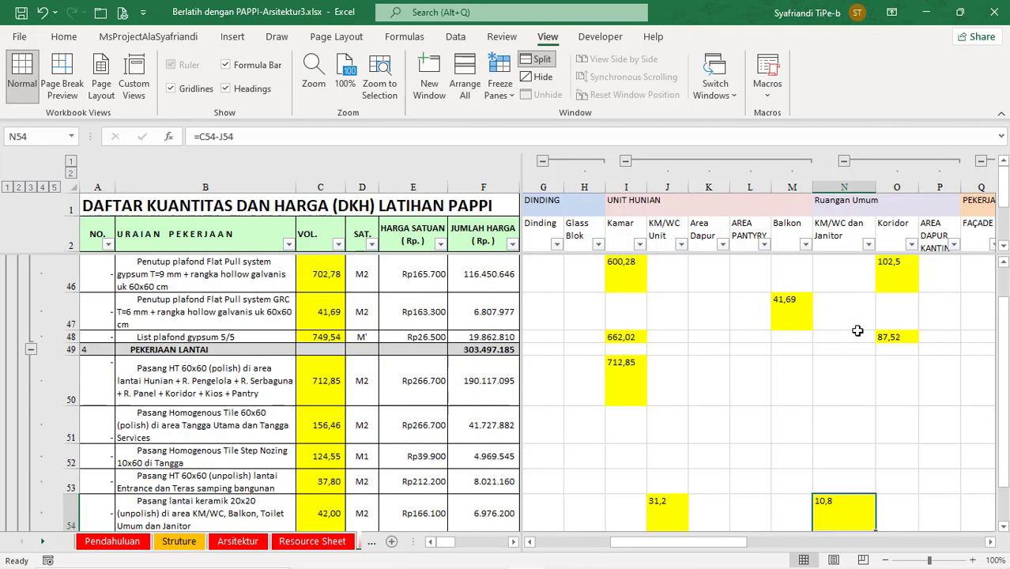
scroll(875, 360, down, 5)
scroll(875, 361, down, 2)
scroll(812, 362, down, 1)
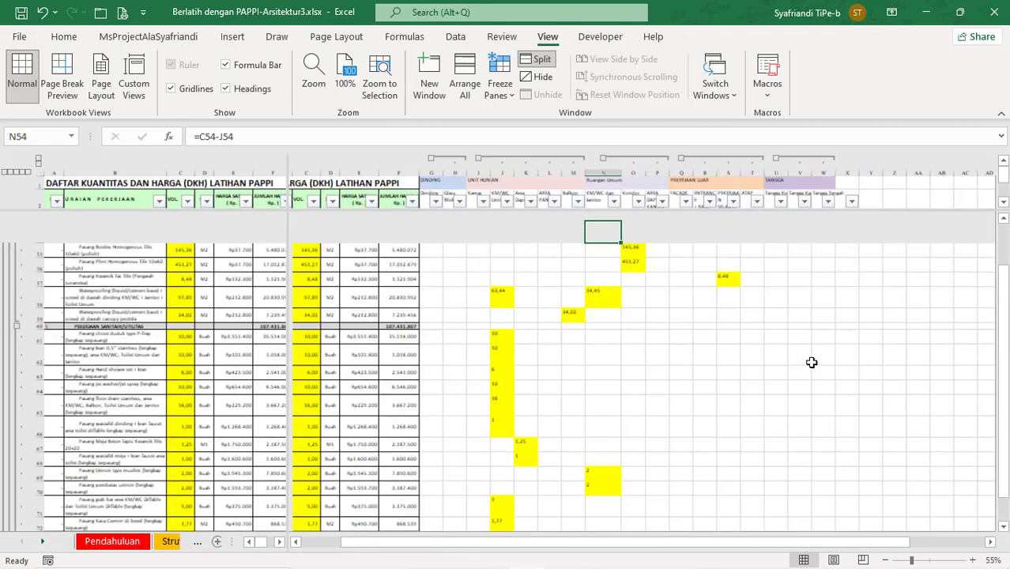
scroll(626, 270, up, 5)
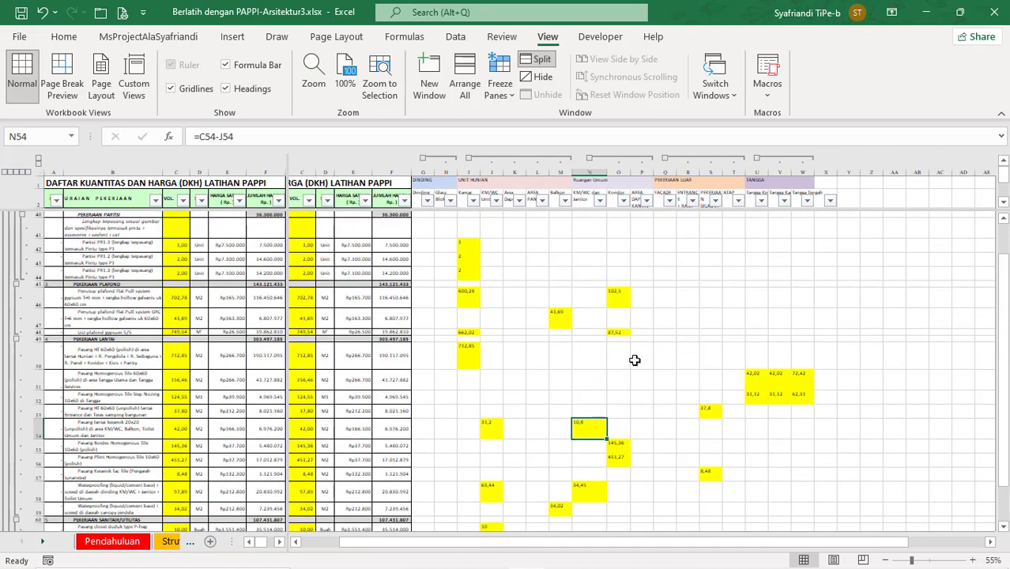
drag(758, 396, 799, 404)
click(782, 410)
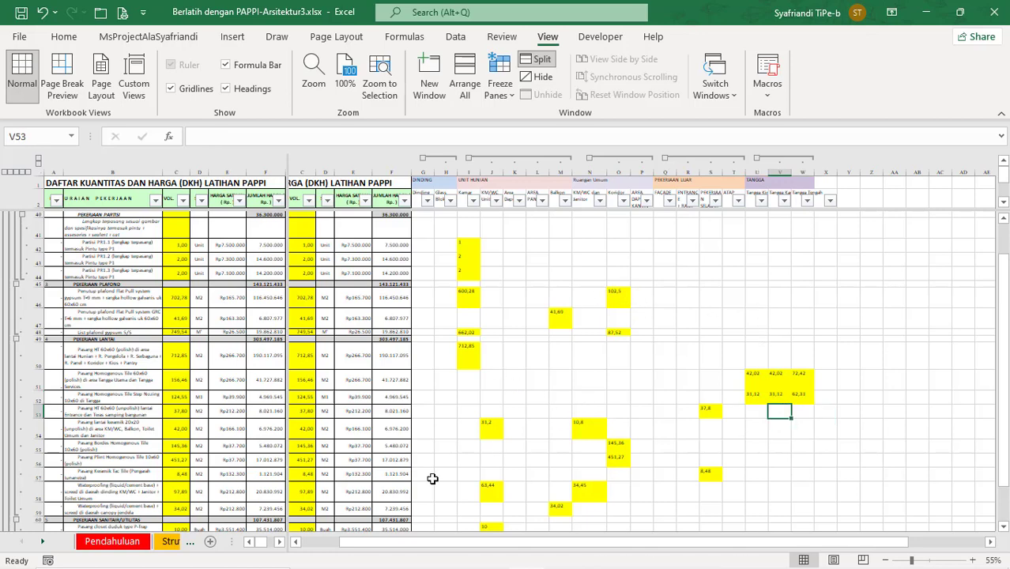
Switch to the BelajarbersamaPAPPI-12A.mpp schedule in Project and insert four blank task rows above PEKERJAAN DINDING under PEKERJAAN LANTAI 1.
mouse_move(527, 563)
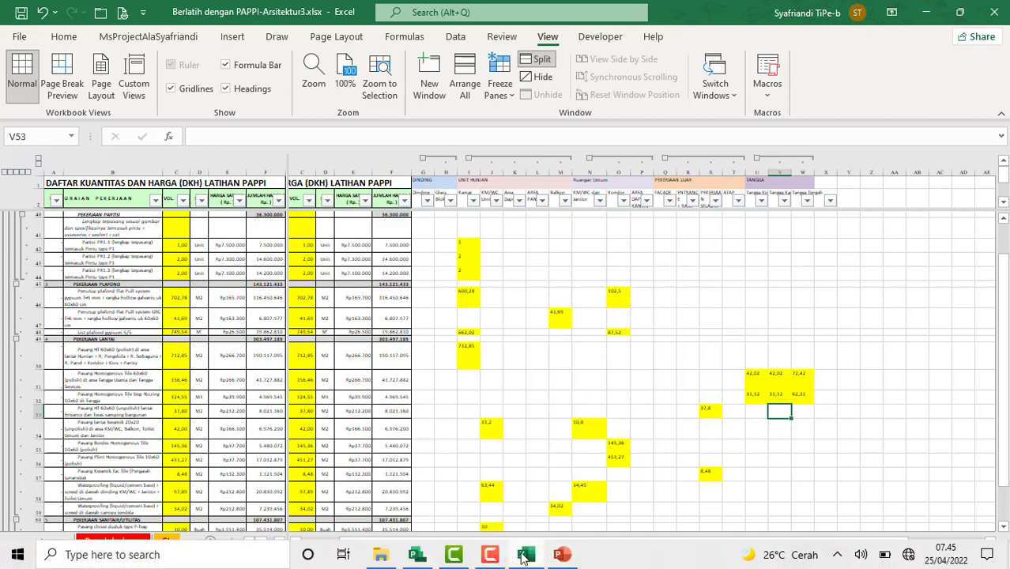
click(429, 557)
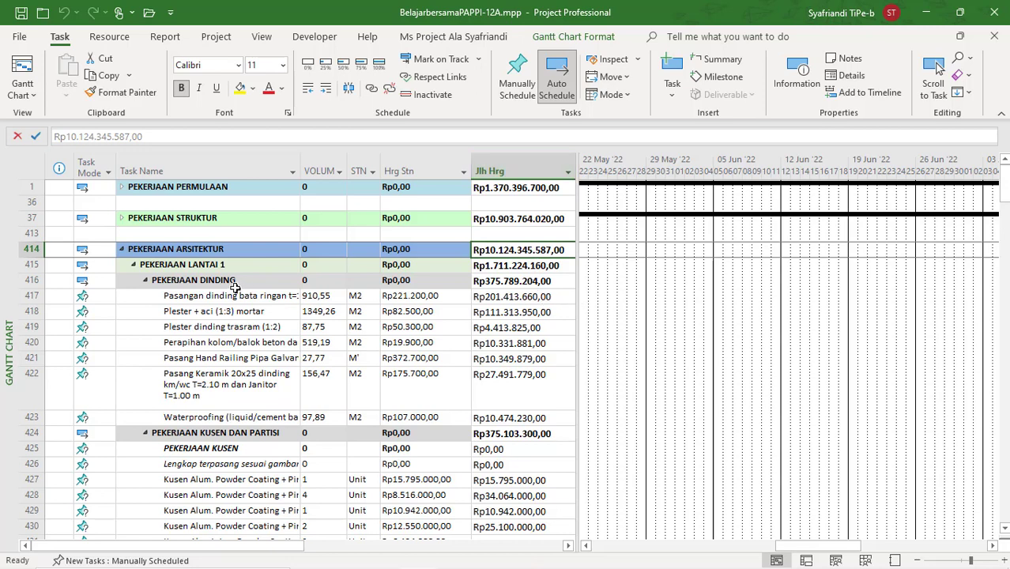
click(26, 281)
shift+click(50, 418)
key(Right)
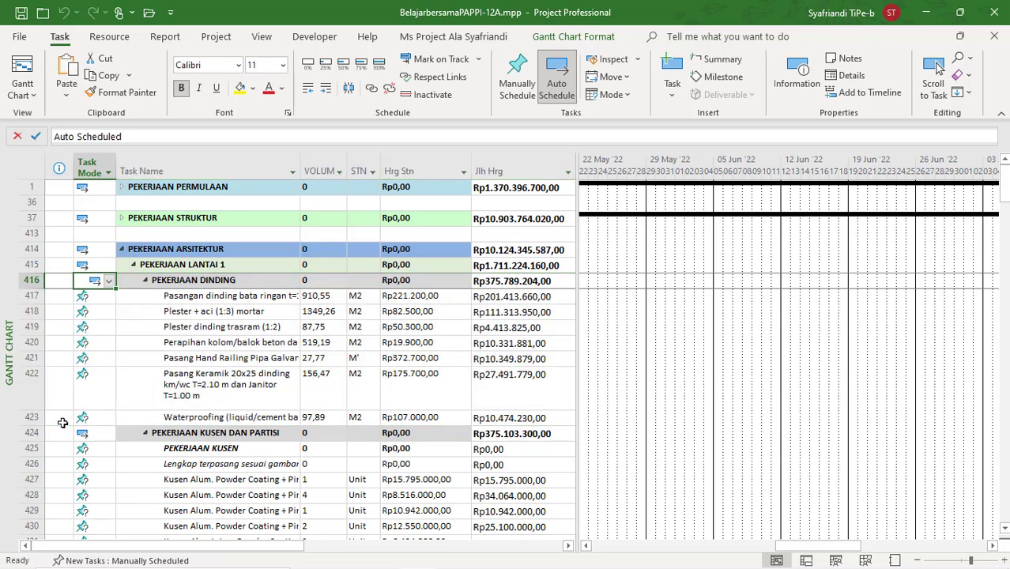
key(shift+Down)
key(shift+Down)
key(shift+Down)
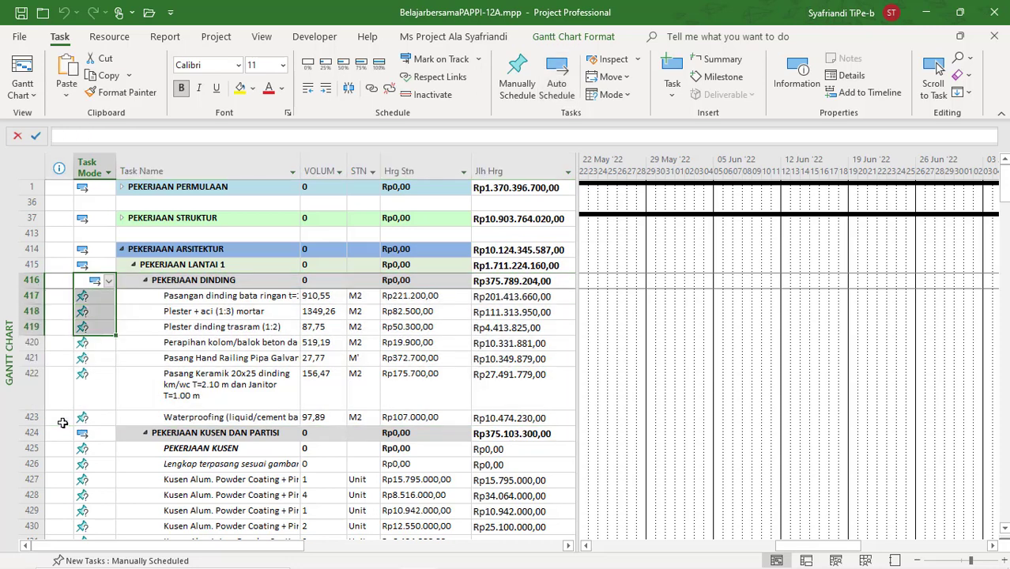
key(Insert)
key(Right)
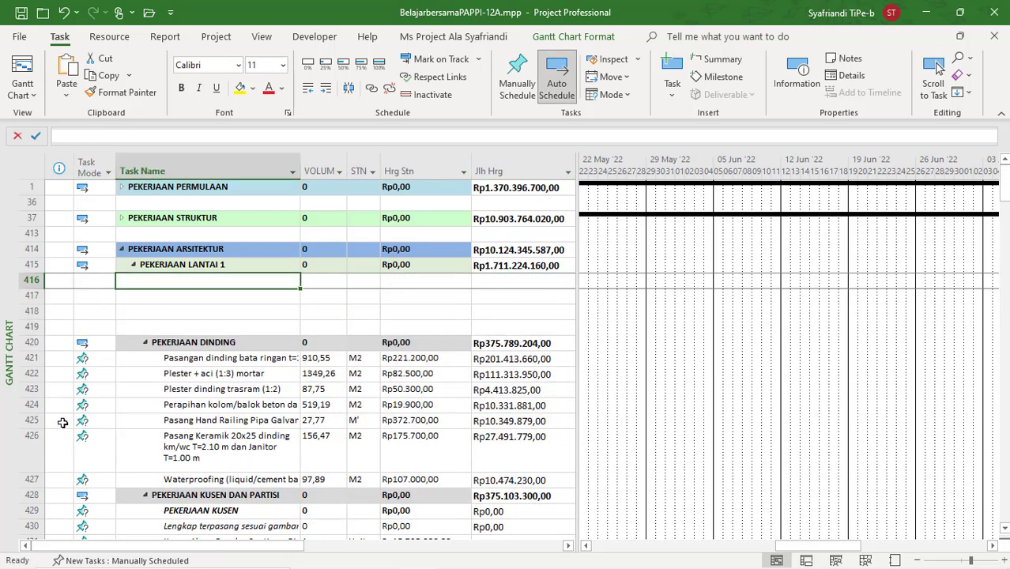
Enter the tasks Dinding, Unit Hunian and Ruangan Umum in the blank rows under PEKERJAAN LANTAI 1.
text(Dinding)
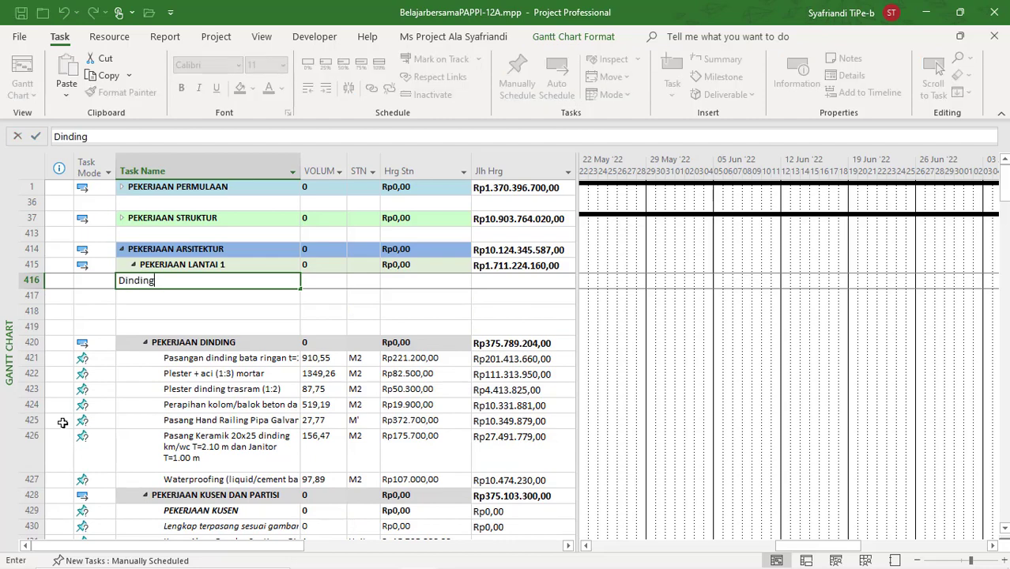
key(Return)
text(Unit )
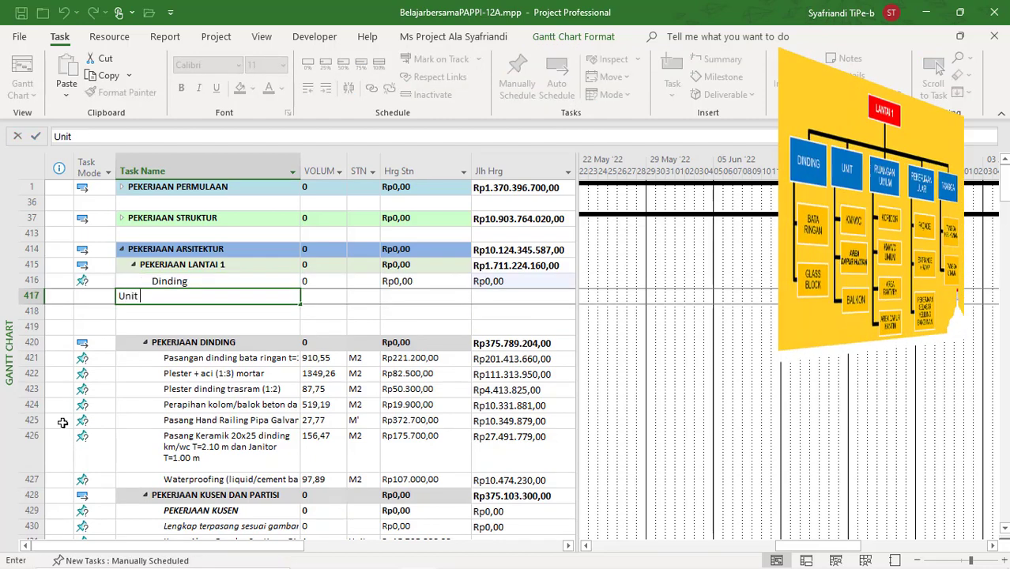
text(Hunian)
key(Return)
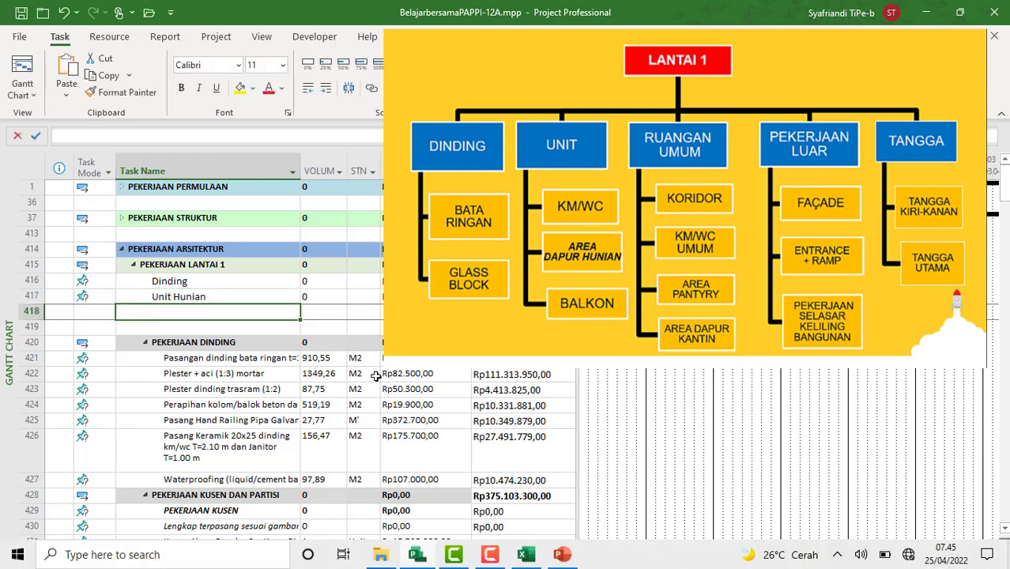
text(Ru)
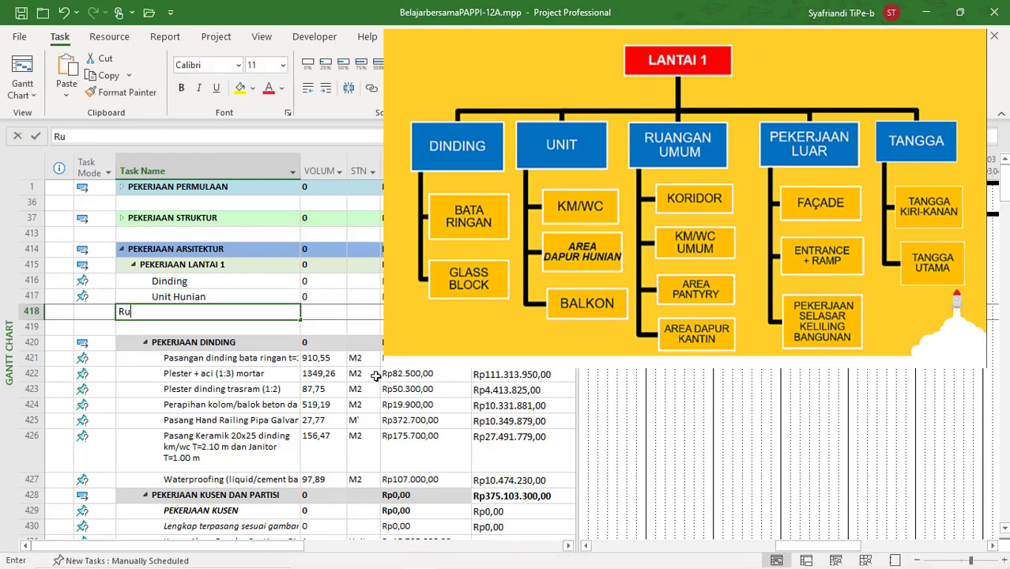
text(angan Umum)
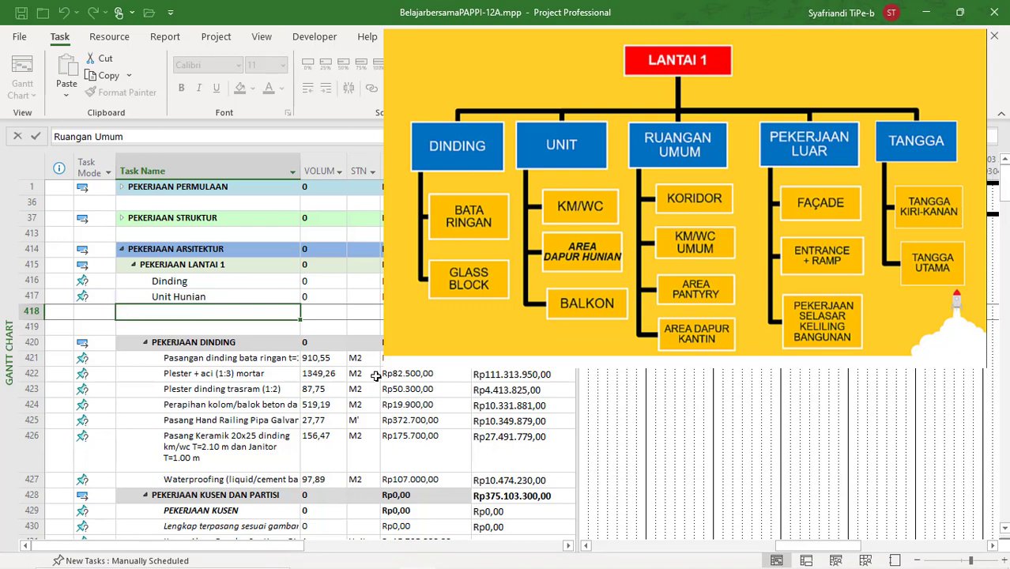
key(Return)
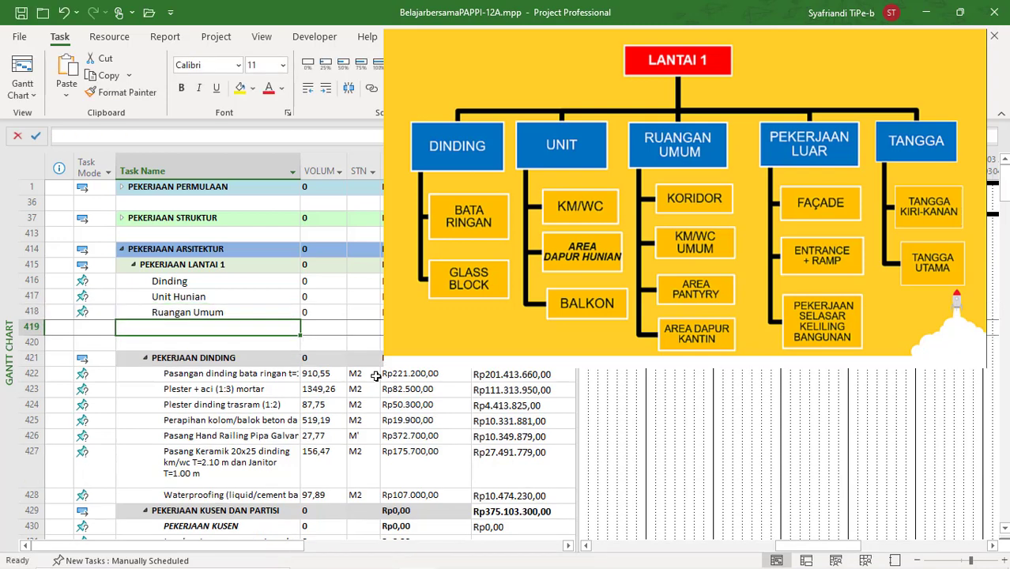
Add the tasks Pekerjaan Luar and Tangga below Ruangan Umum, with extra blank rows above PEKERJAAN DINDING.
text(Pe)
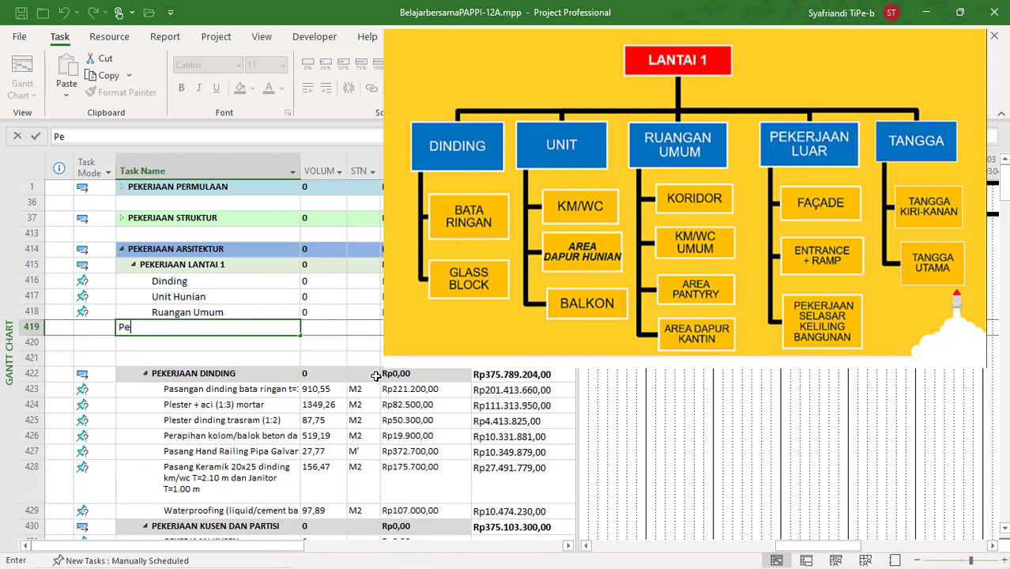
text(kerjaan L)
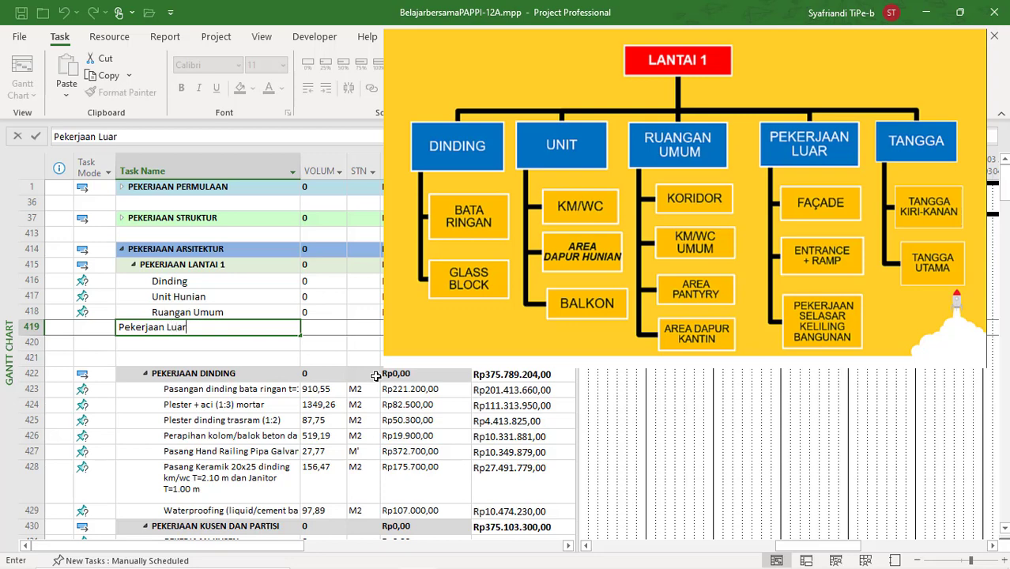
text(uar)
key(Return)
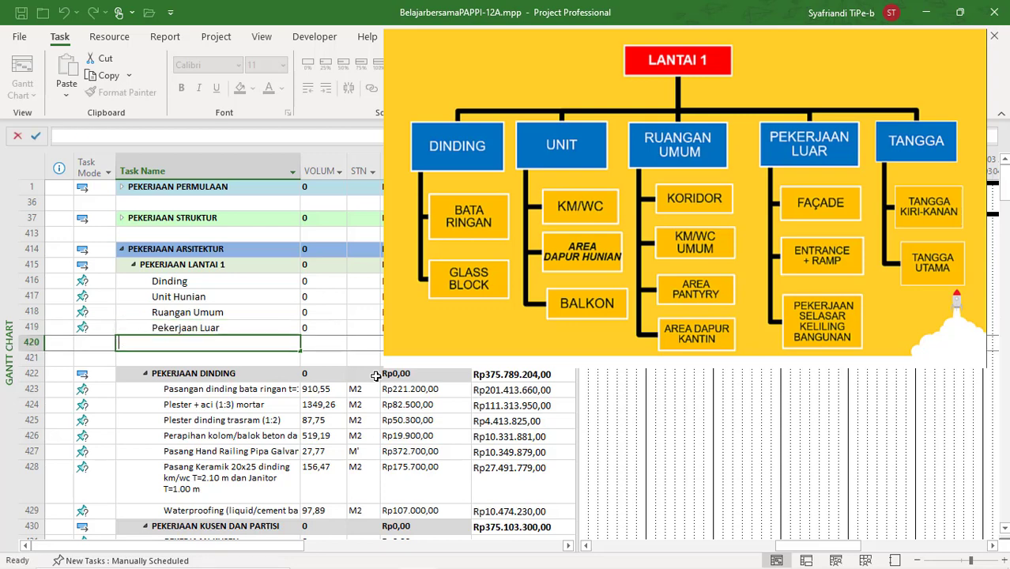
text(Tangga)
key(Return)
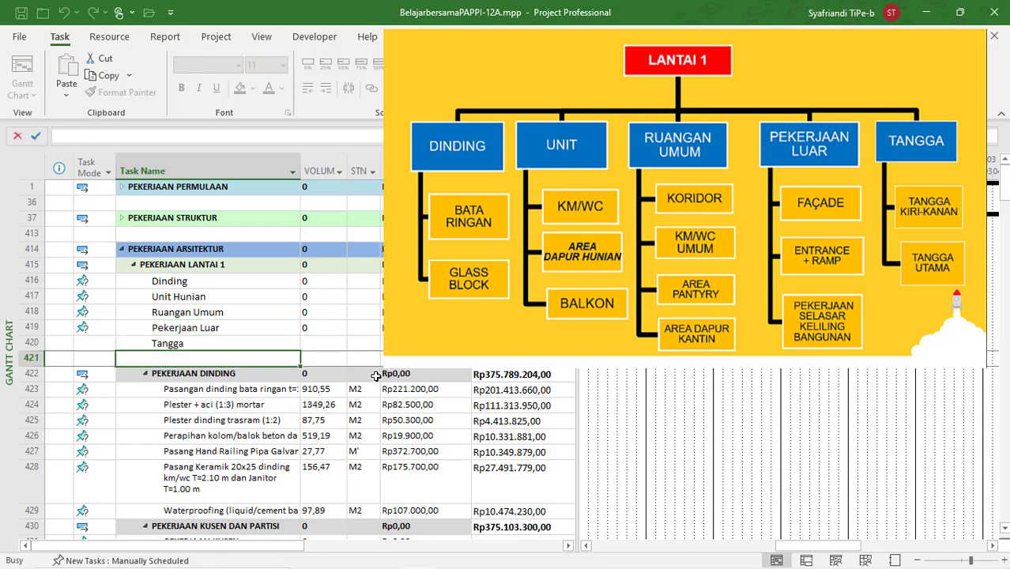
Insert two blank task rows between Dinding and Unit Hunian.
key(Up)
key(Up)
key(Up)
key(Up)
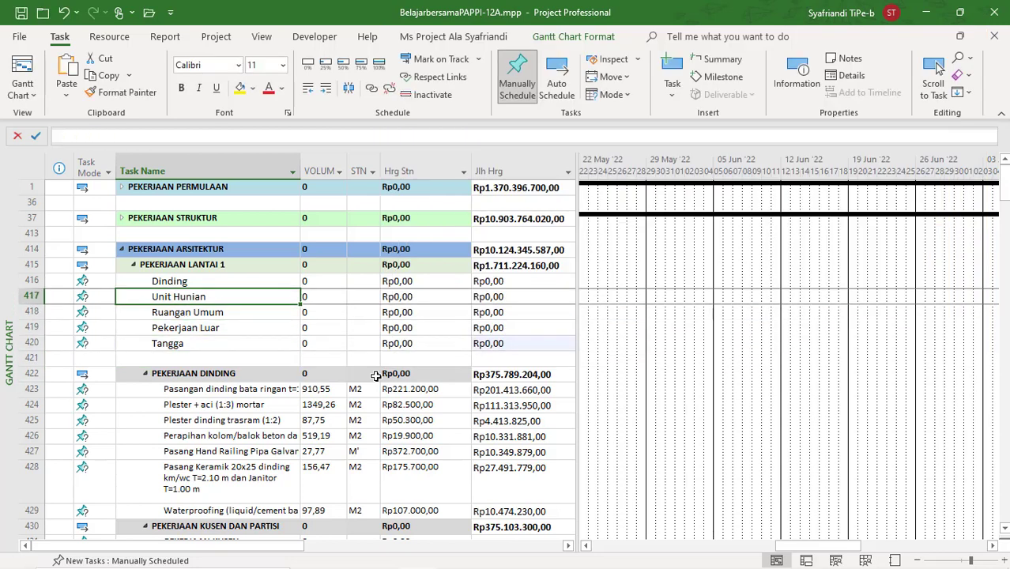
key(Insert)
key(Insert)
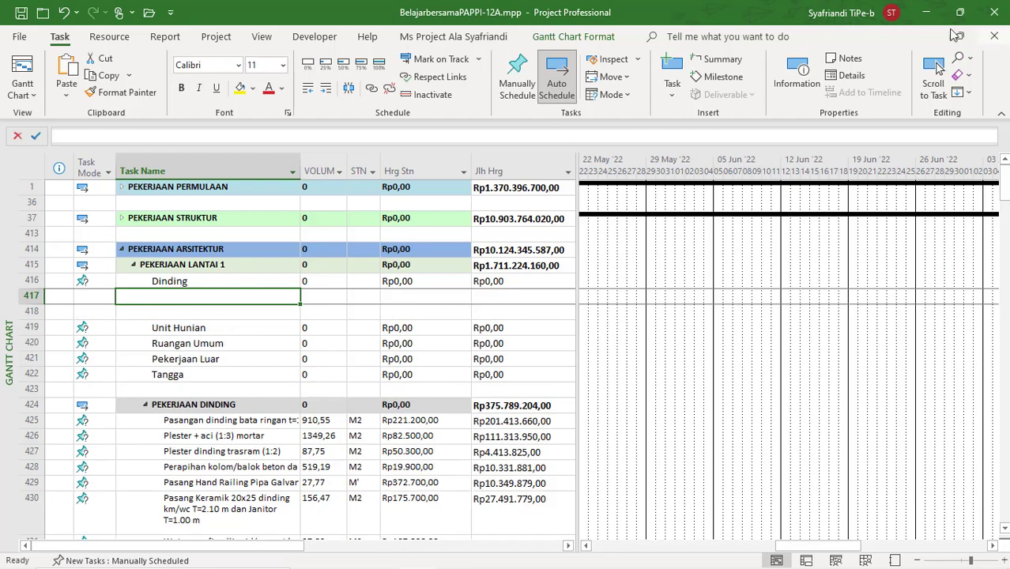
Switch to the Berlatih dengan PAPPI-Arsitektur3.xlsx workbook in Excel and go to the Dinding column beside the PEKERJAAN DINDING rows.
click(961, 12)
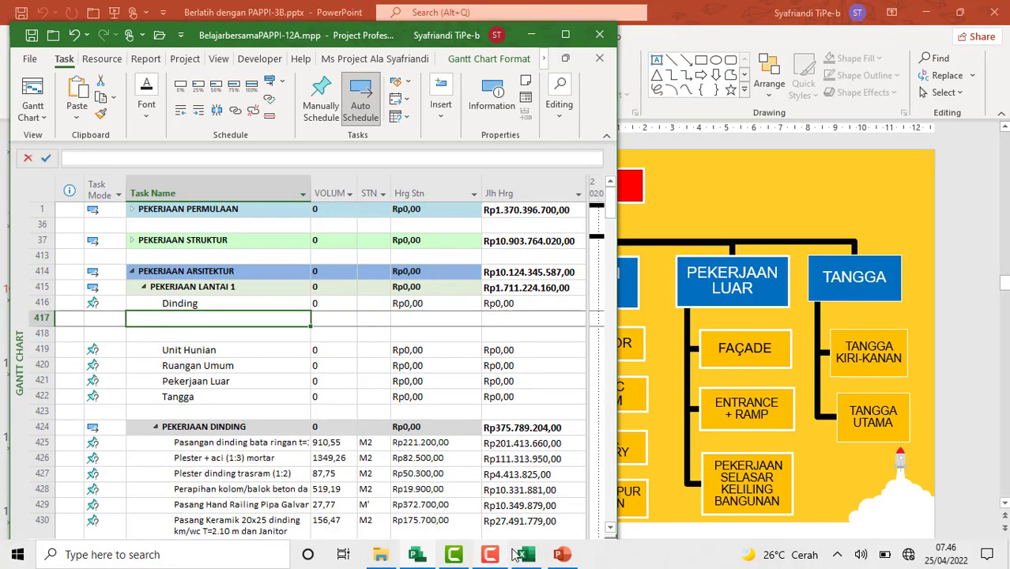
click(526, 555)
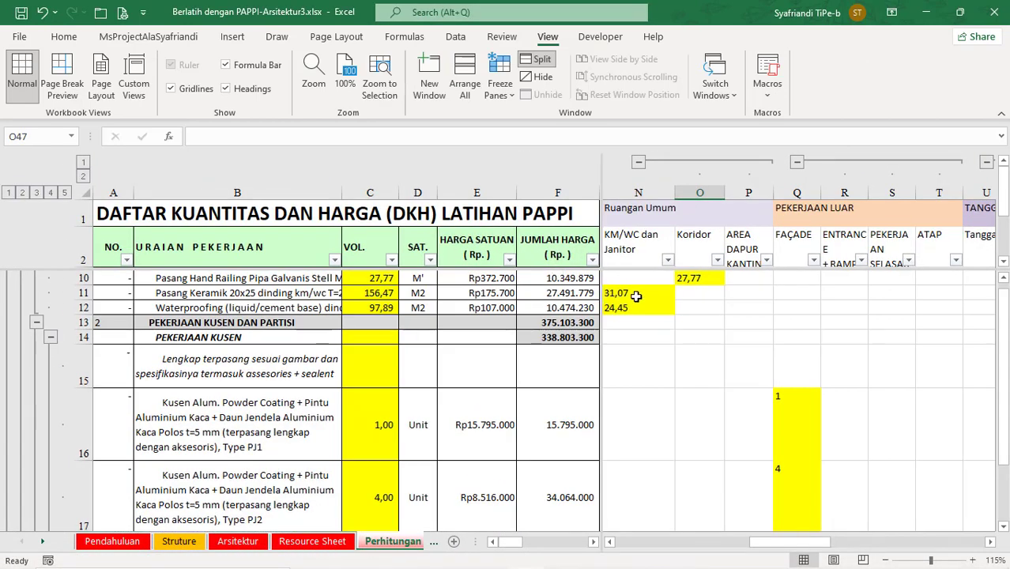
click(642, 291)
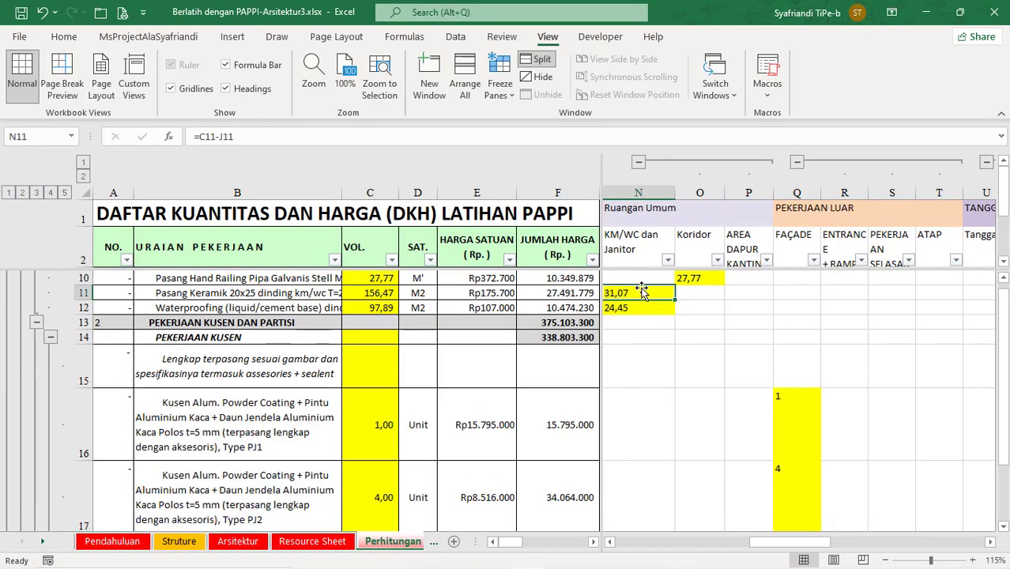
key(Left)
key(Left)
key(Left)
key(Left)
key(Left)
key(Left)
key(Left)
key(Left)
key(Up)
key(Right)
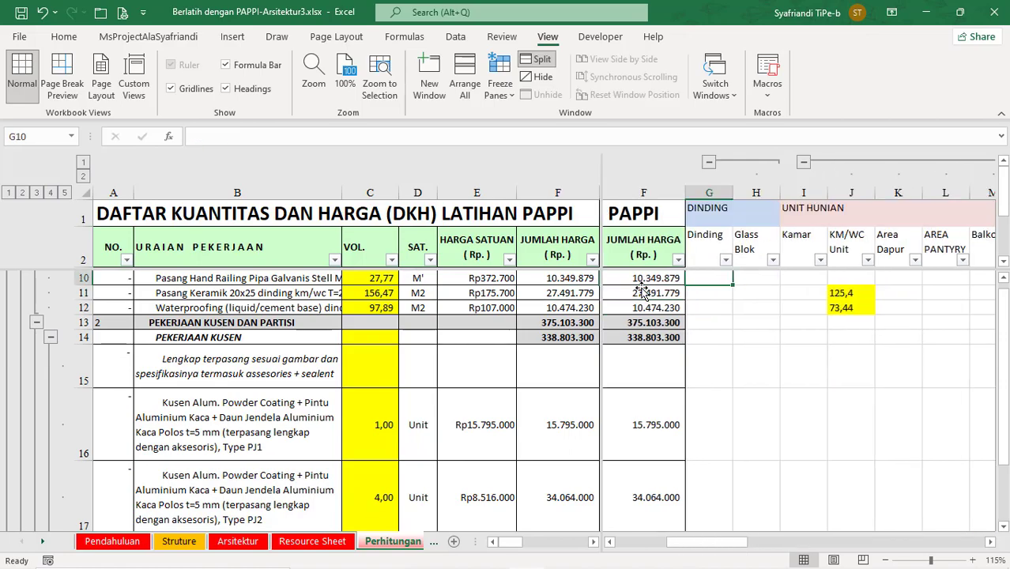
key(Up)
key(Up)
key(Up)
key(Up)
key(Up)
key(Up)
key(Up)
key(Up)
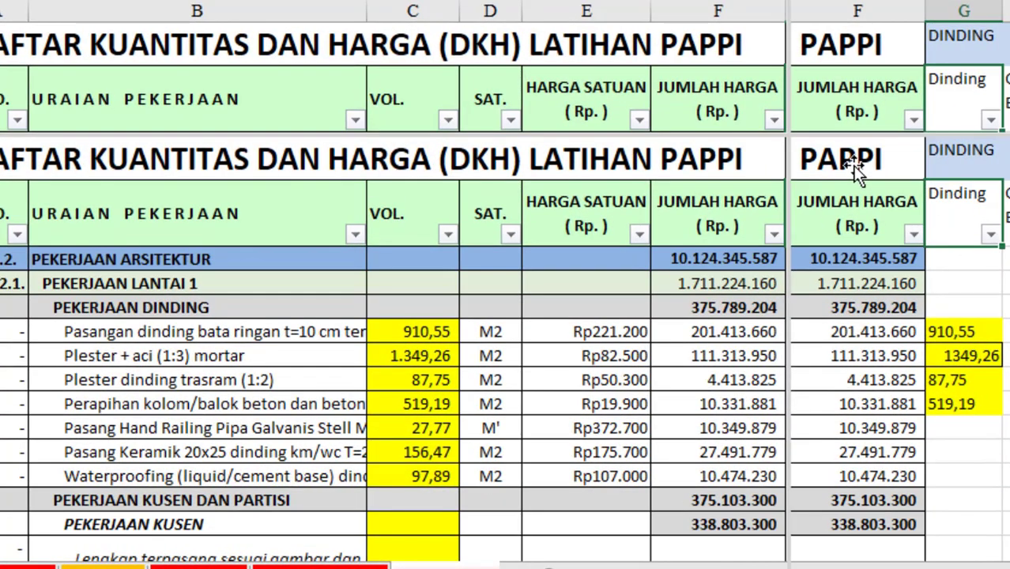
key(Down)
key(Down)
key(Down)
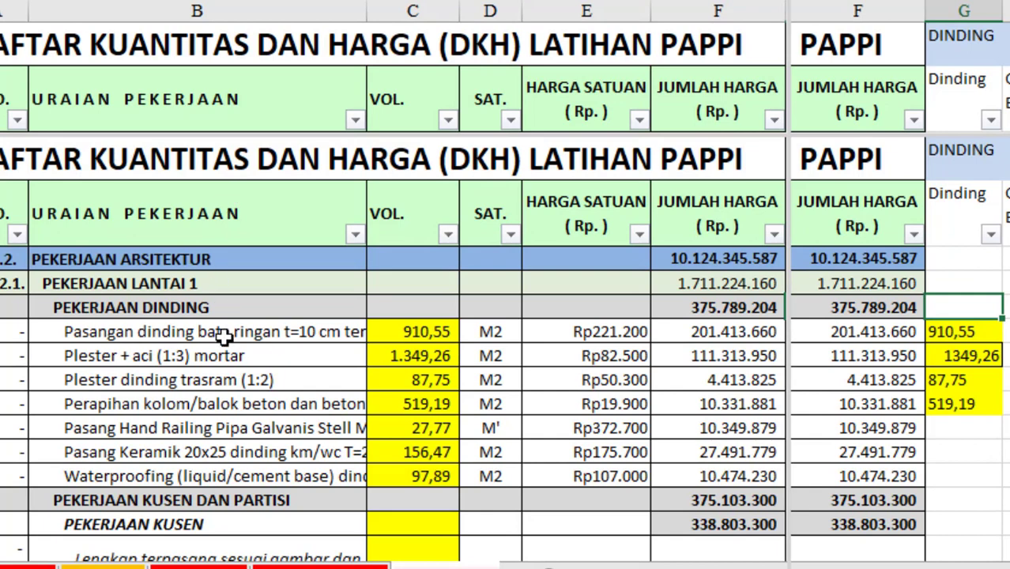
Examine which PEKERJAAN DINDING work items have volumes assigned in the Dinding column.
click(226, 336)
click(198, 357)
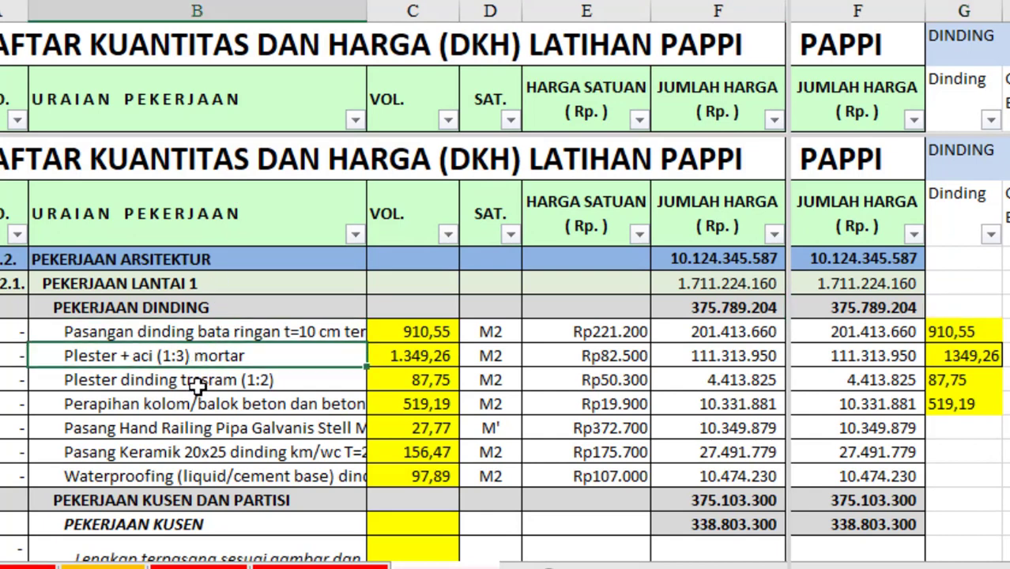
click(198, 383)
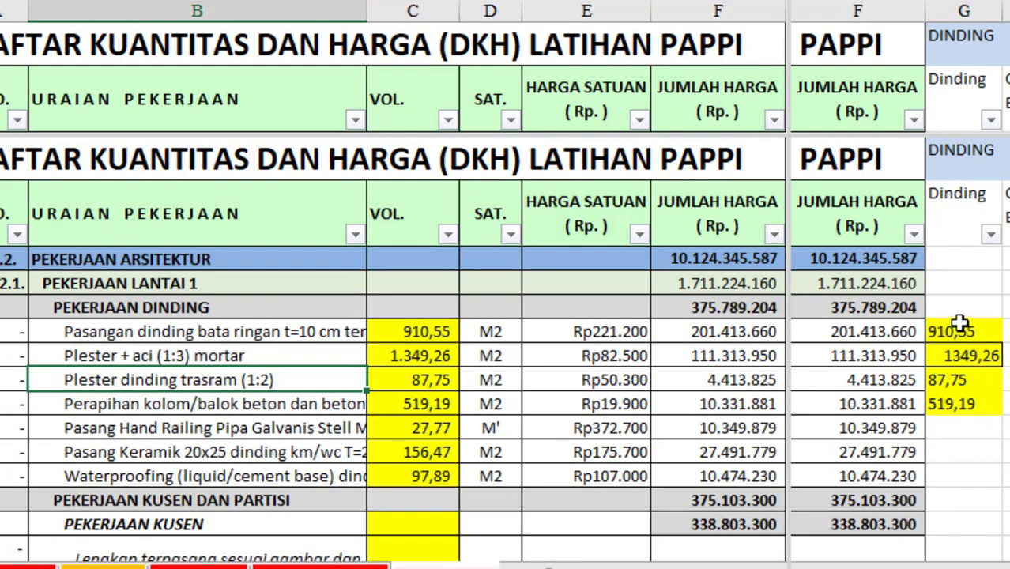
drag(958, 327, 981, 380)
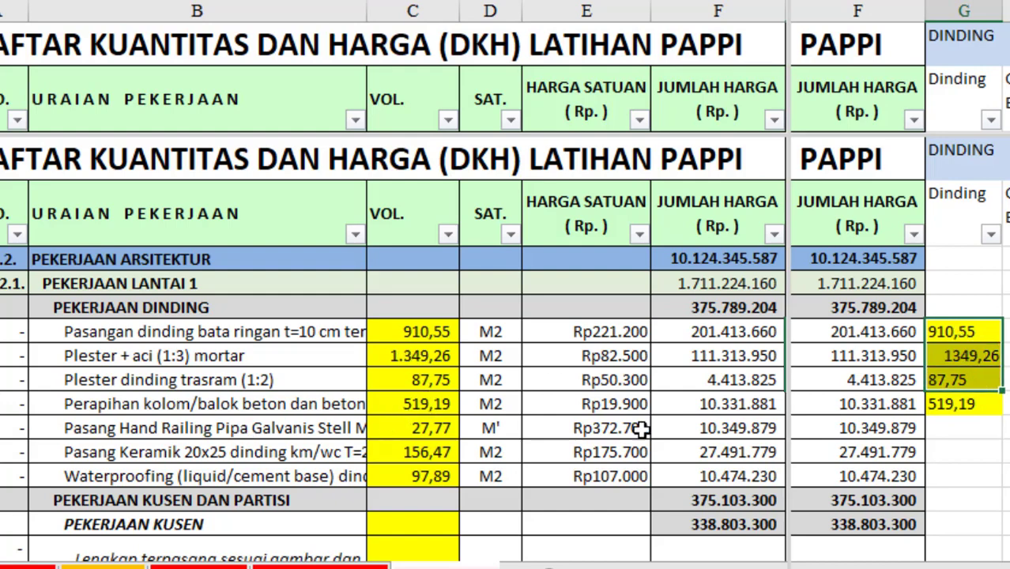
shift+click(951, 401)
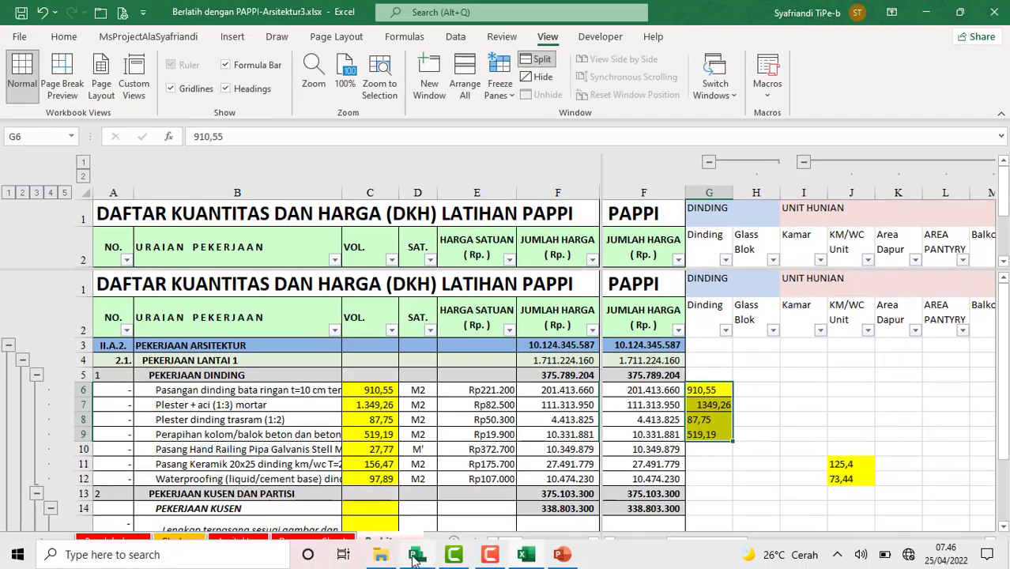
Switch to the Project schedule and move the Pasangan dinding bata ringan task directly below the new Dinding task.
click(415, 555)
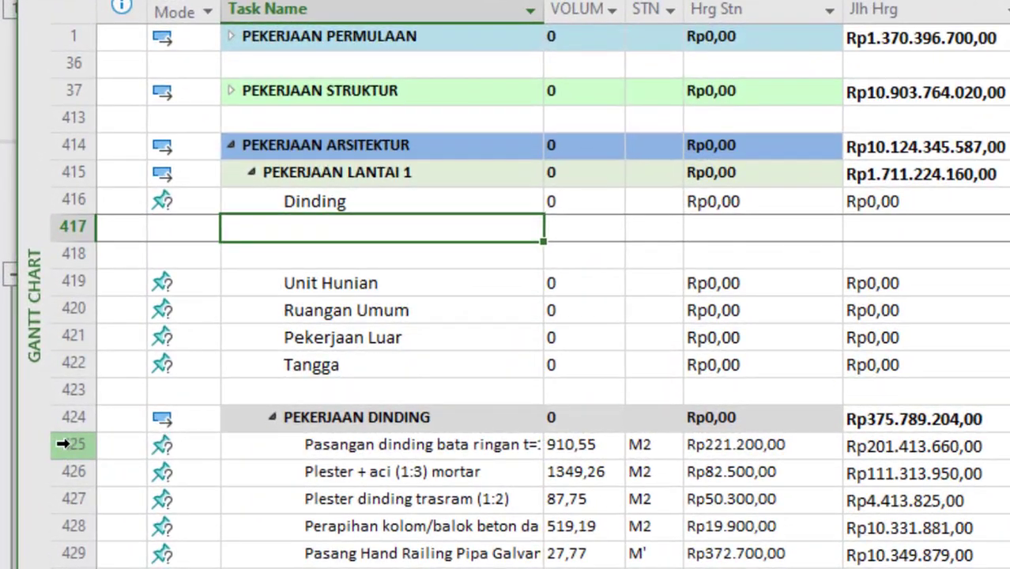
click(84, 449)
drag(92, 447, 98, 208)
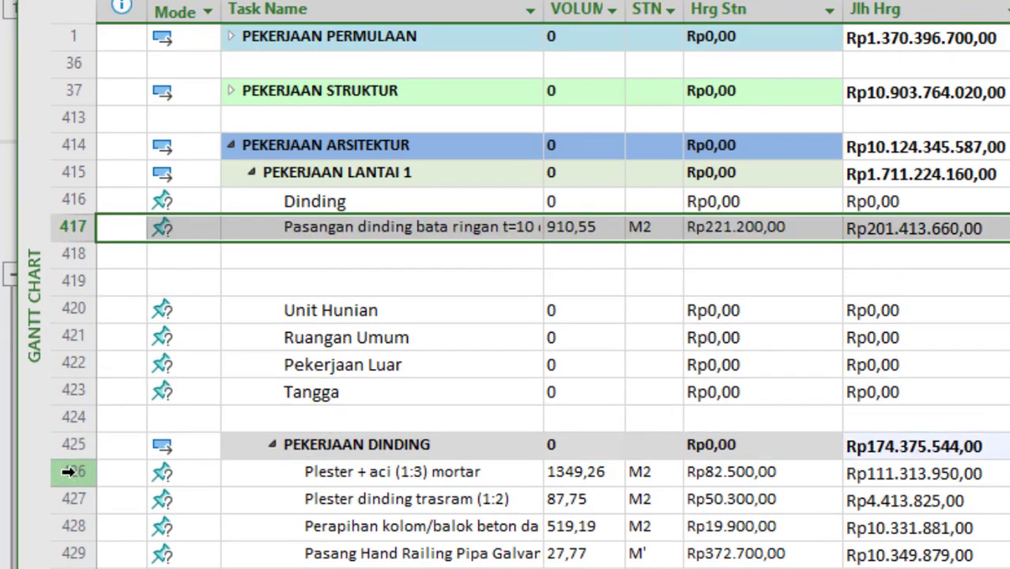
Move the Plester + aci, Plester dinding trasram and Perapihan kolom/balok beton tasks together below Pasangan dinding bata ringan.
click(68, 472)
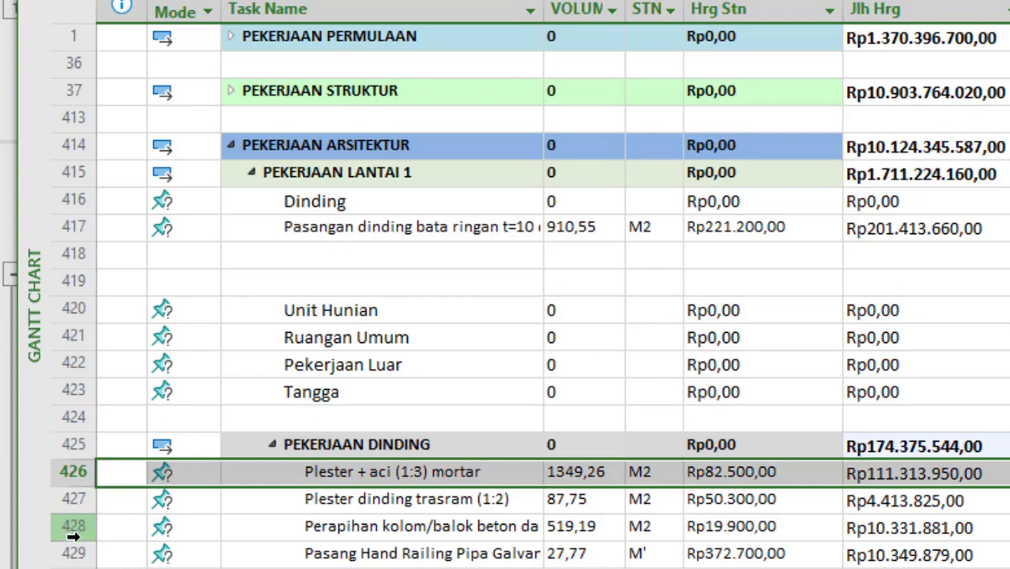
shift+click(69, 524)
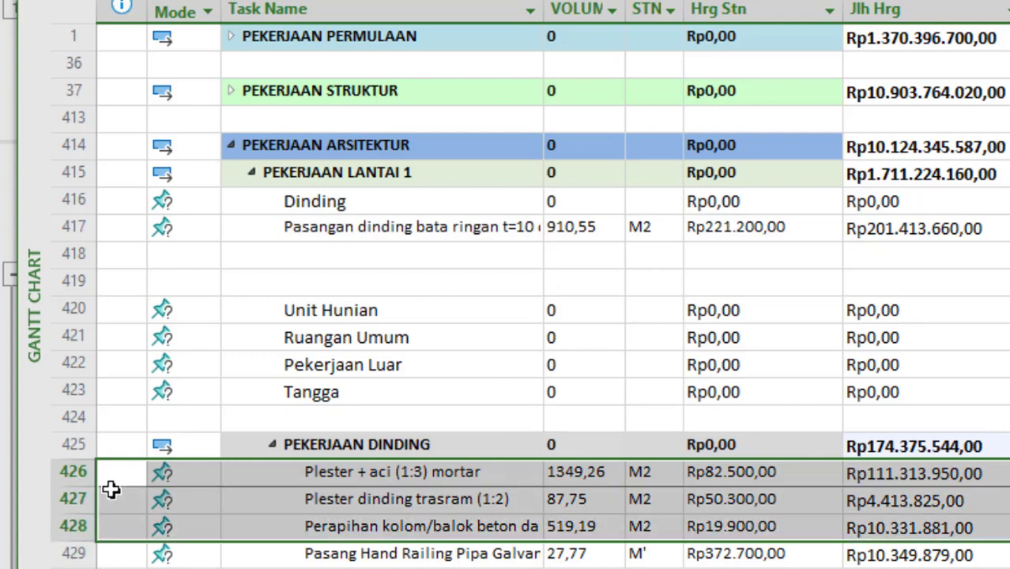
drag(98, 474, 64, 241)
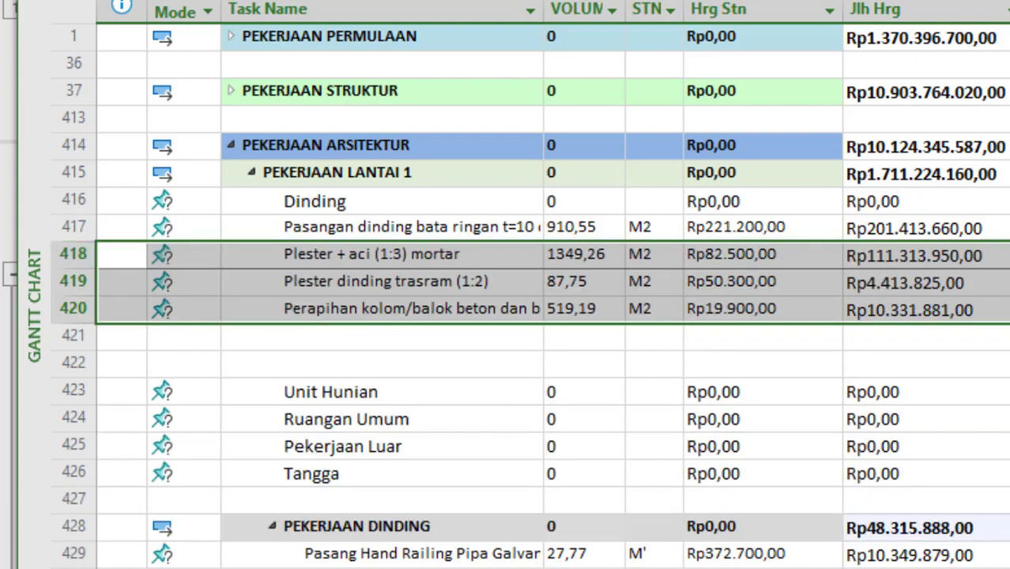
Return to the Excel workbook and examine which work items have volumes in the Glass Blok column.
key(alt+Tab)
click(1009, 483)
click(1009, 431)
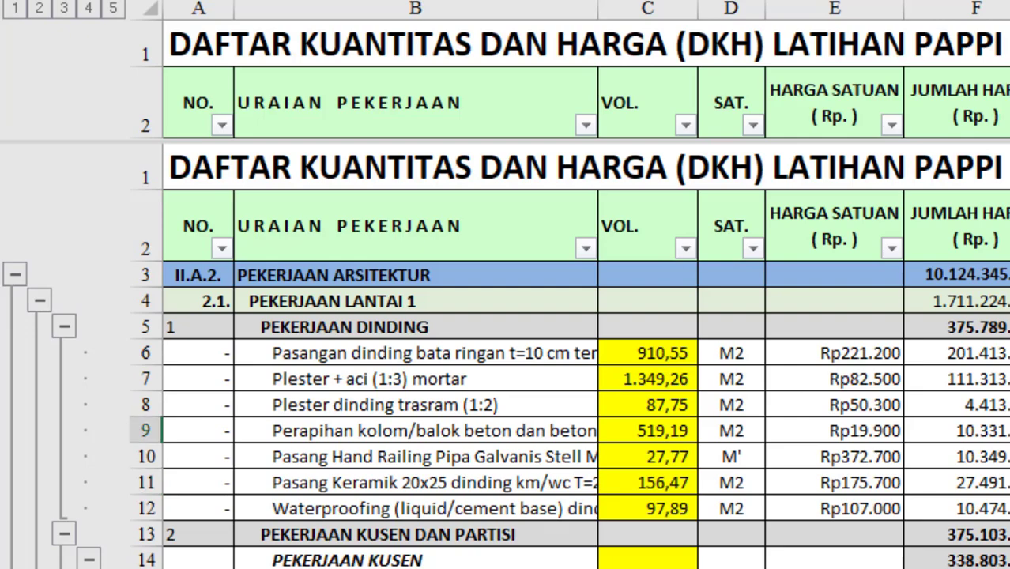
key(ctrl+Down)
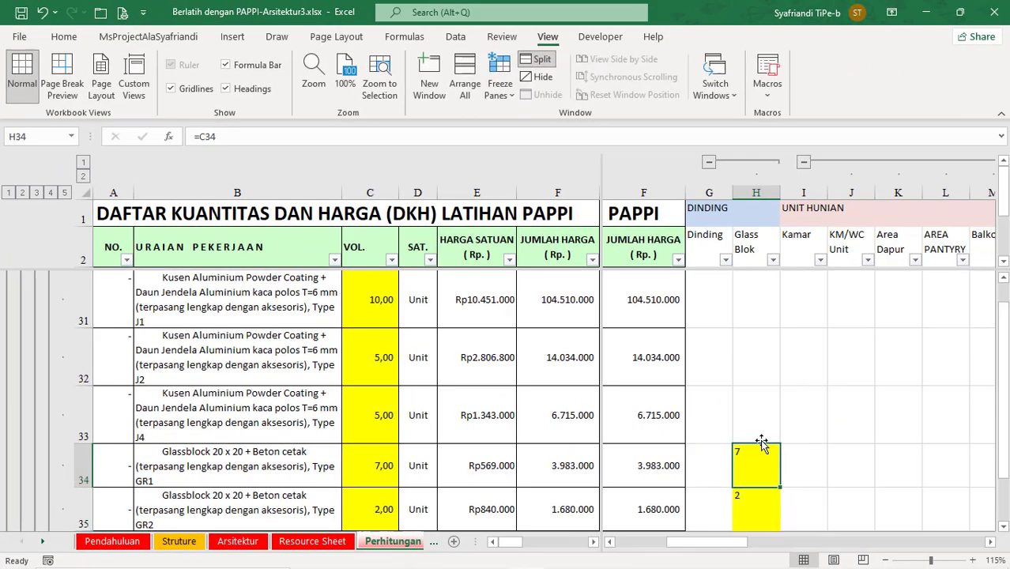
key(shift+Down)
key(shift+Down)
key(Down)
key(Down)
key(Up)
key(Up)
key(Up)
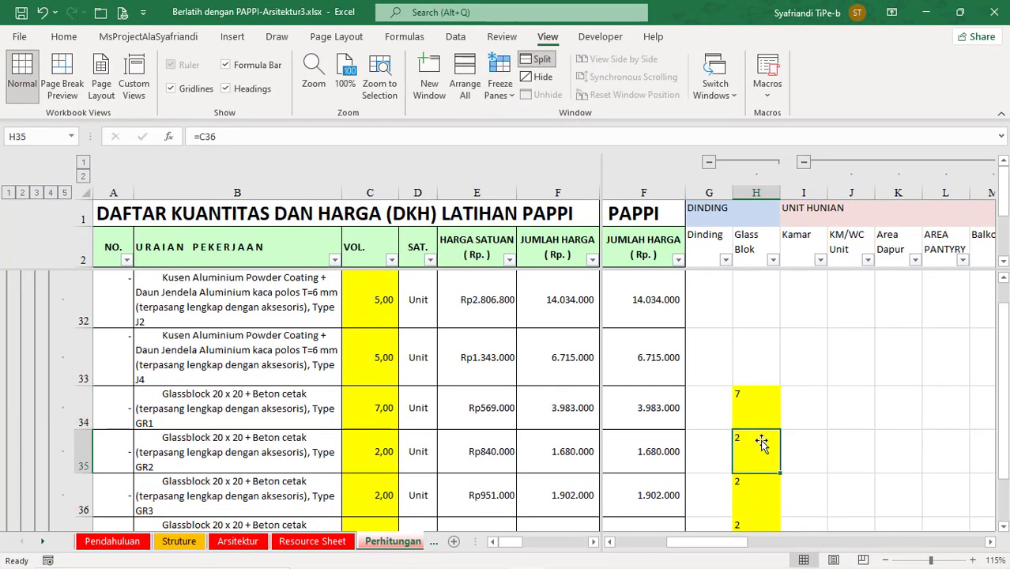
key(Down)
key(ctrl+shift+Down)
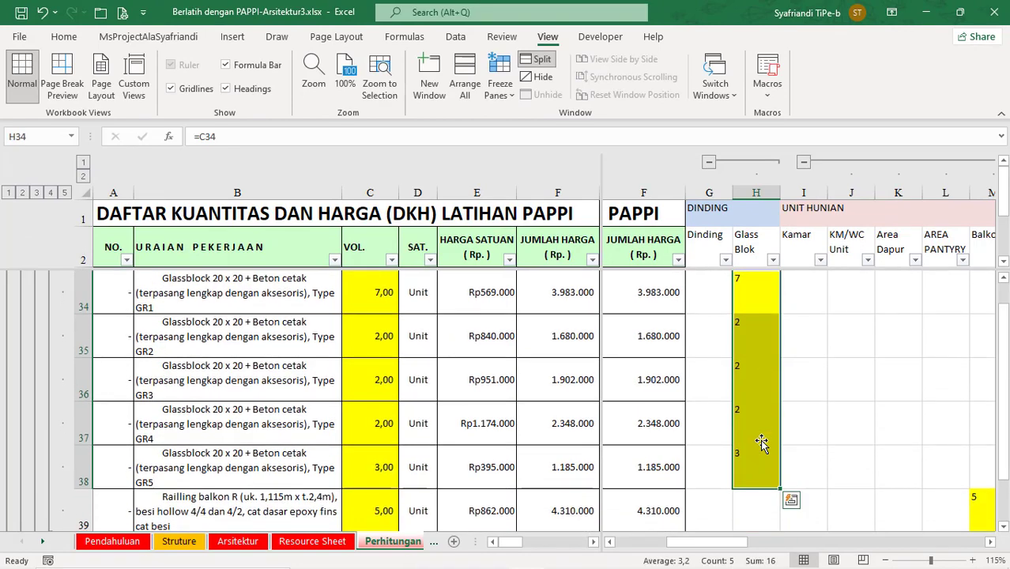
Switch to the Project schedule and move the five Glassblock 20 x 20 tasks below Perapihan kolom/balok beton in the Dinding list.
click(524, 554)
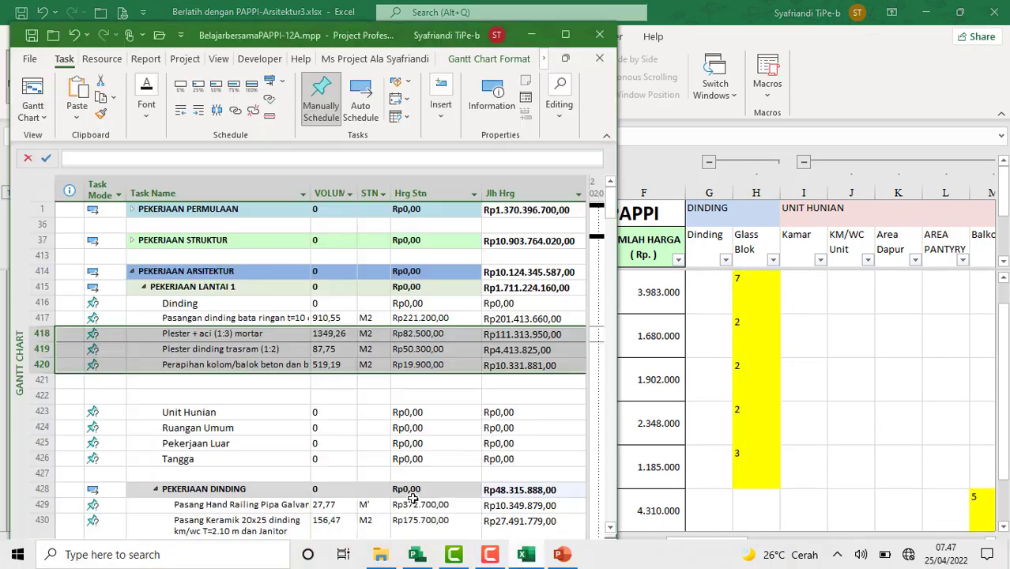
click(218, 424)
scroll(249, 427, down, 2)
scroll(249, 428, down, 2)
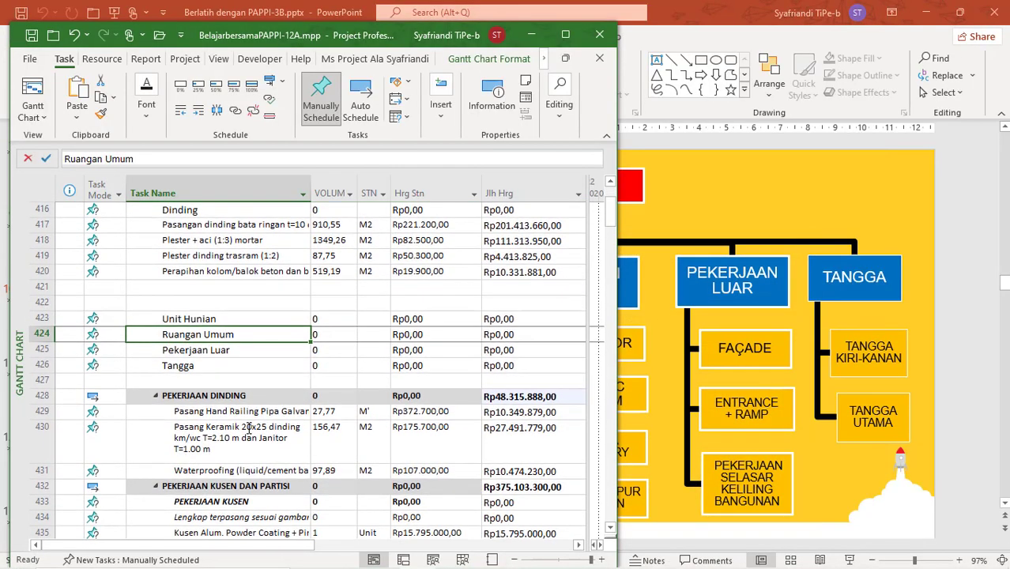
scroll(248, 428, down, 6)
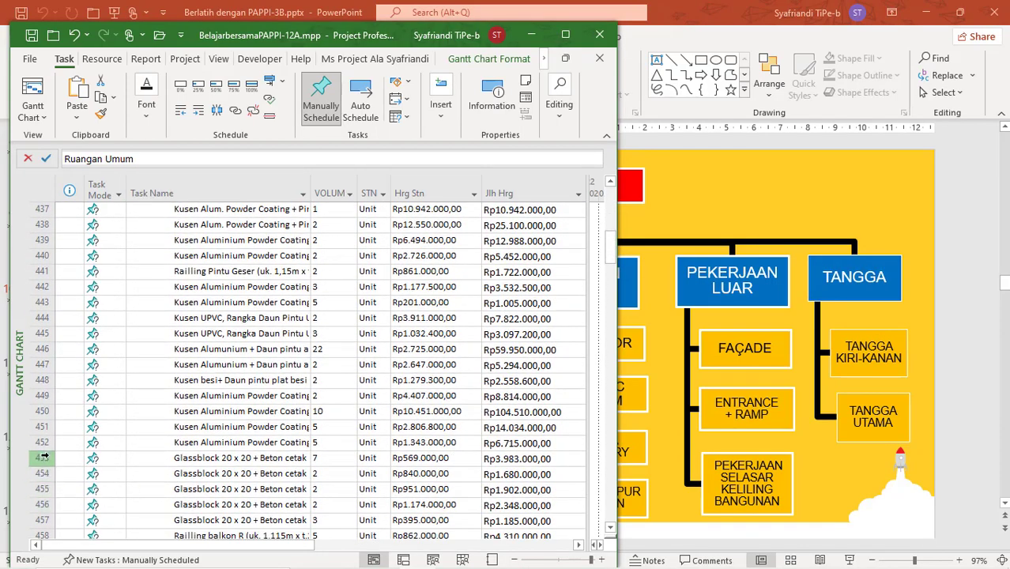
drag(44, 457, 56, 520)
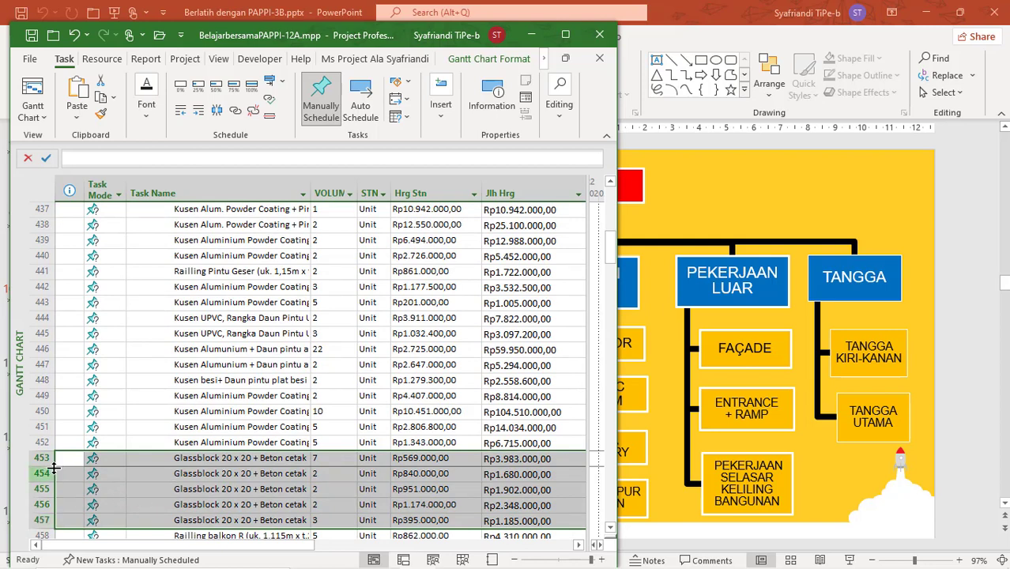
drag(54, 468, 69, 247)
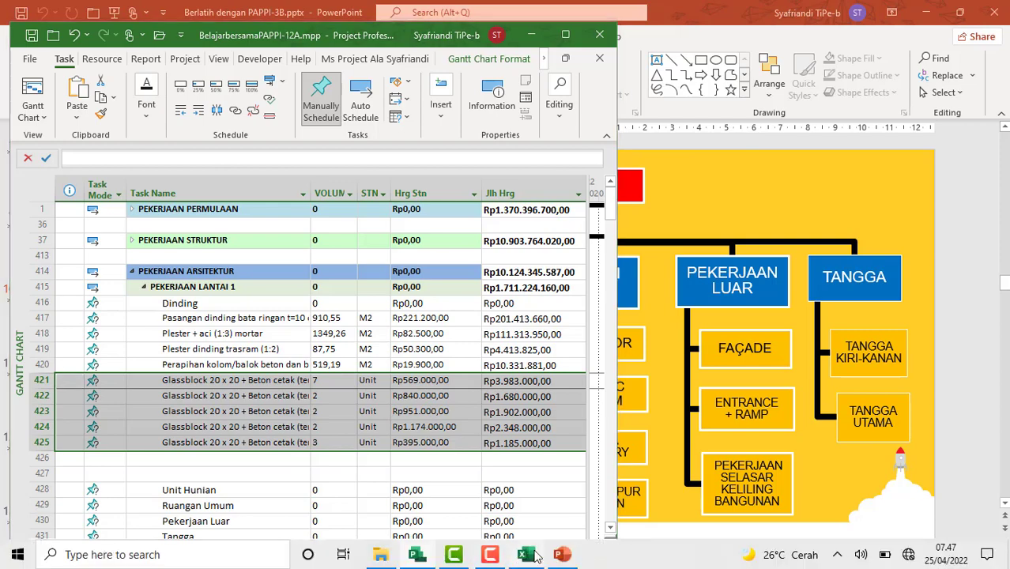
Switch back to the Excel workbook and check the Dinding column for further work items with volumes.
click(522, 561)
scroll(708, 442, down, 2)
click(709, 421)
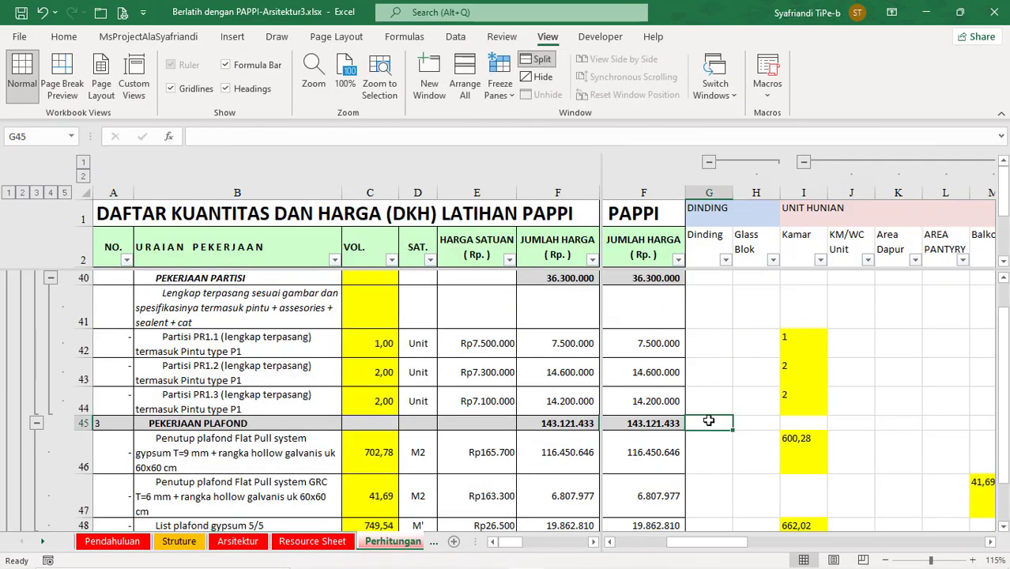
key(ctrl+Down)
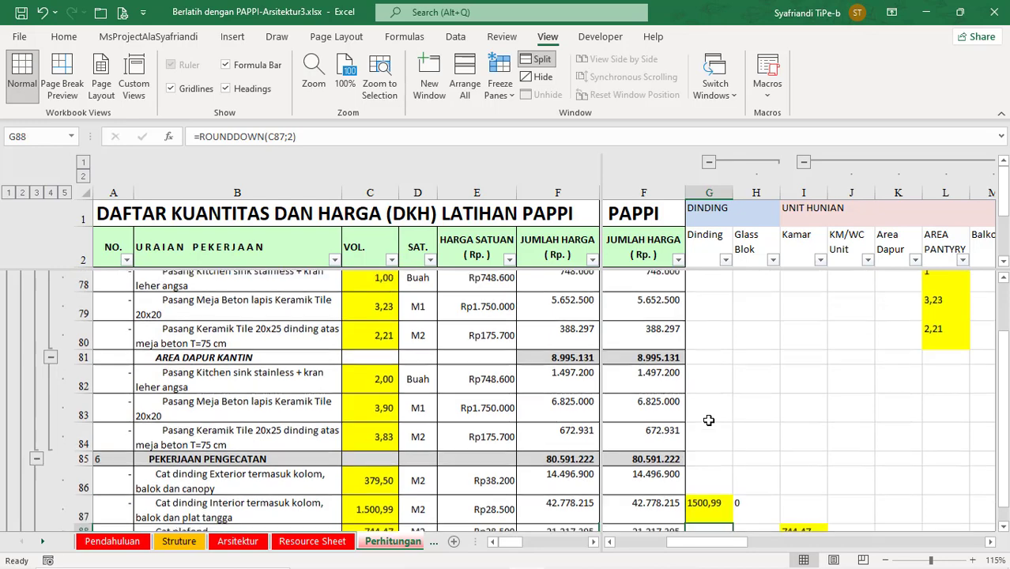
scroll(709, 421, down, 1)
key(Down)
click(709, 422)
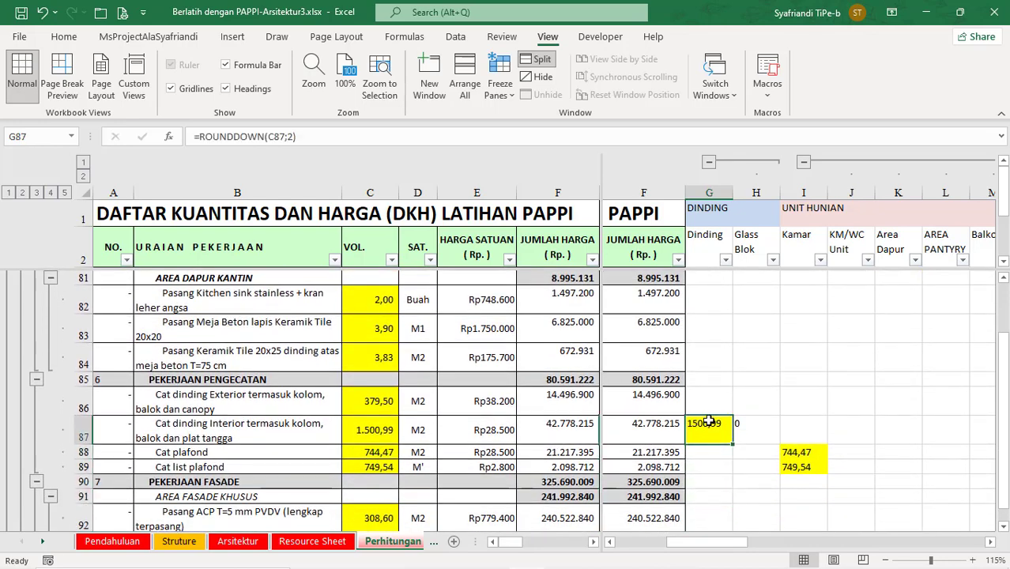
In the Project schedule, move the Kusen Alumunium + Daun pintu task with volume 22 below the last Glassblock task.
key(alt+Tab)
click(36, 380)
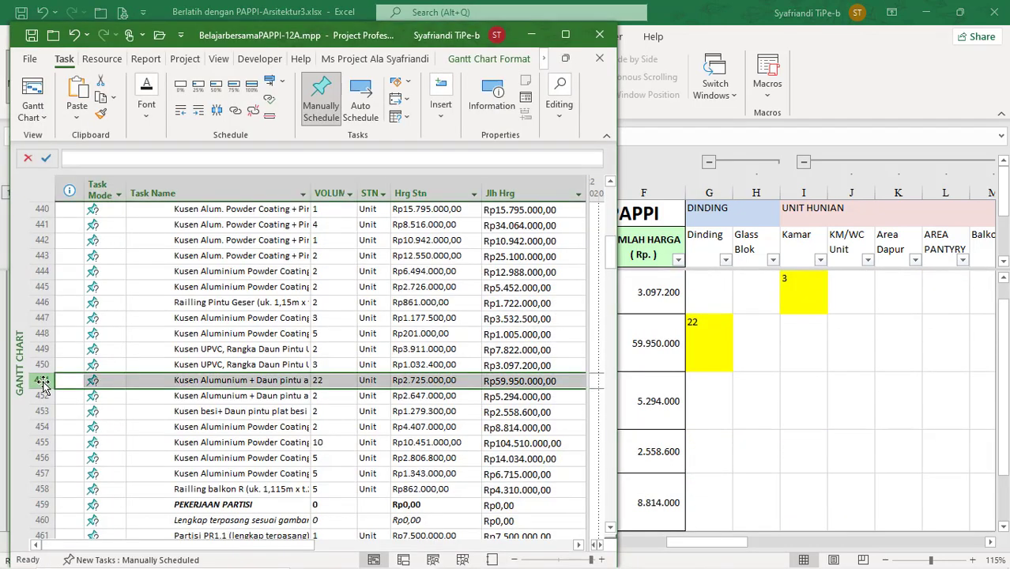
scroll(83, 392, up, 1)
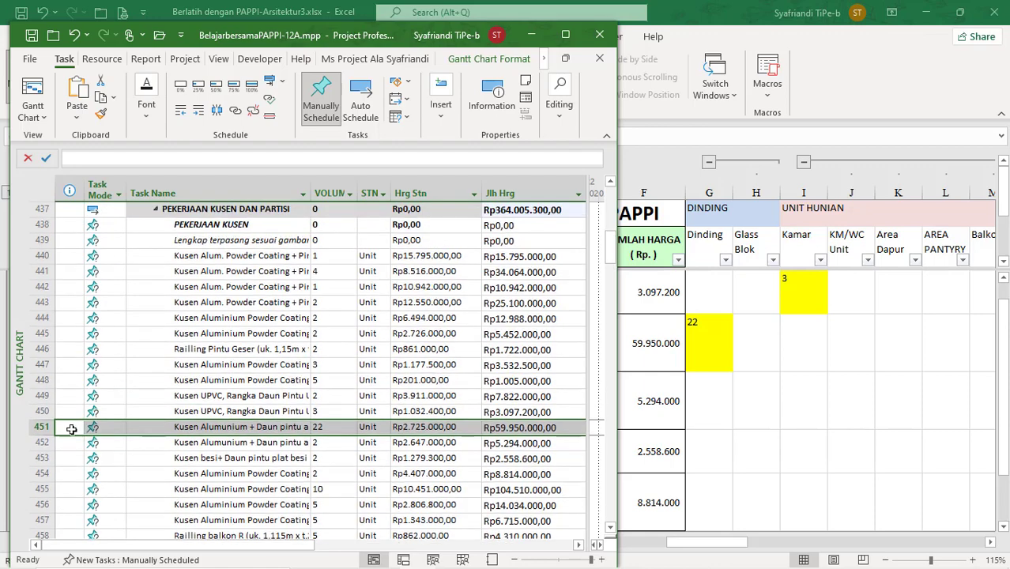
drag(71, 428, 50, 357)
drag(33, 212, 41, 411)
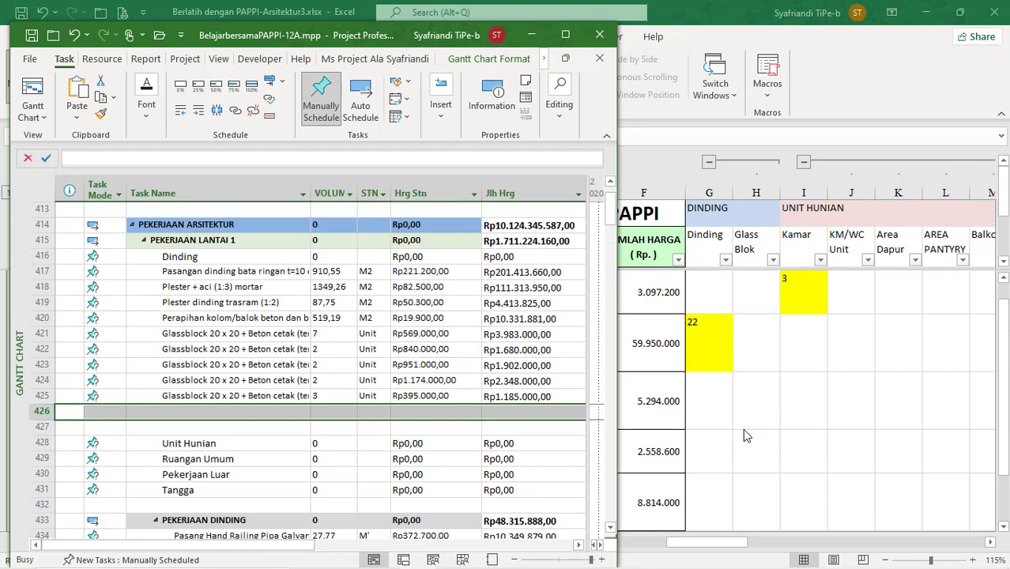
In the Excel workbook, look up the next item with a volume in the Dinding column after Kusen Alumunium Type P5.
key(alt+Tab)
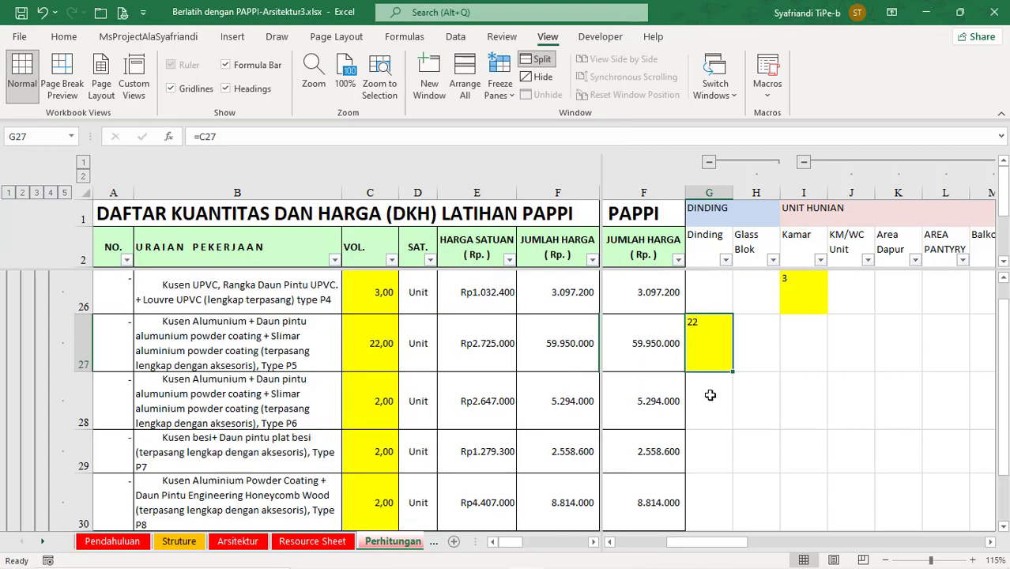
key(ctrl+Down)
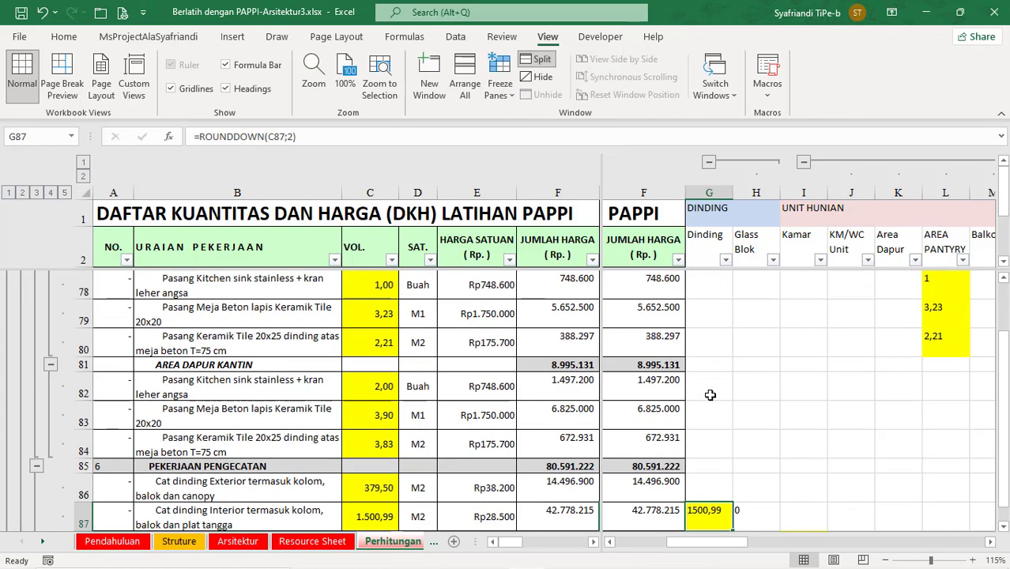
scroll(709, 395, down, 1)
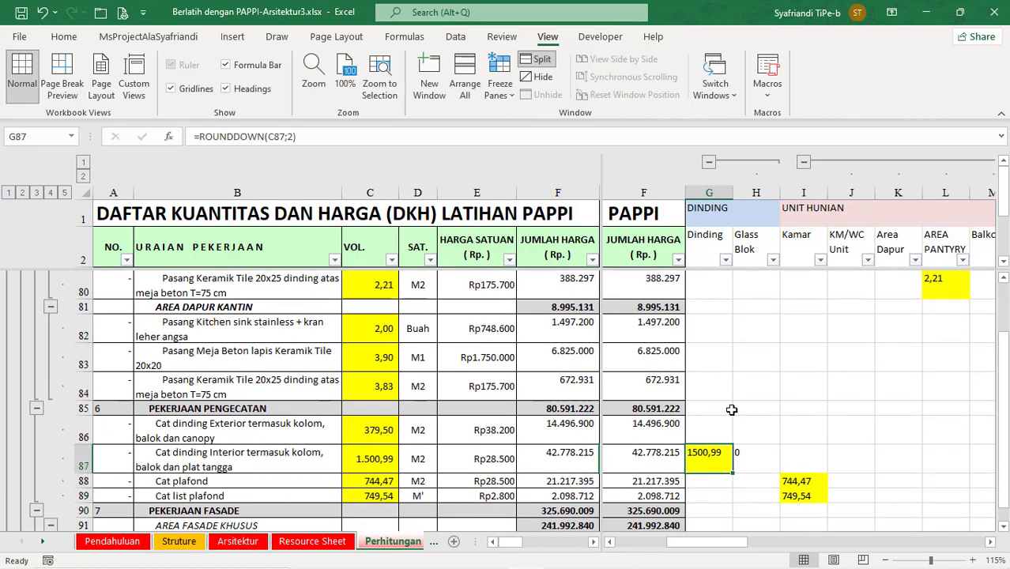
mouse_move(289, 566)
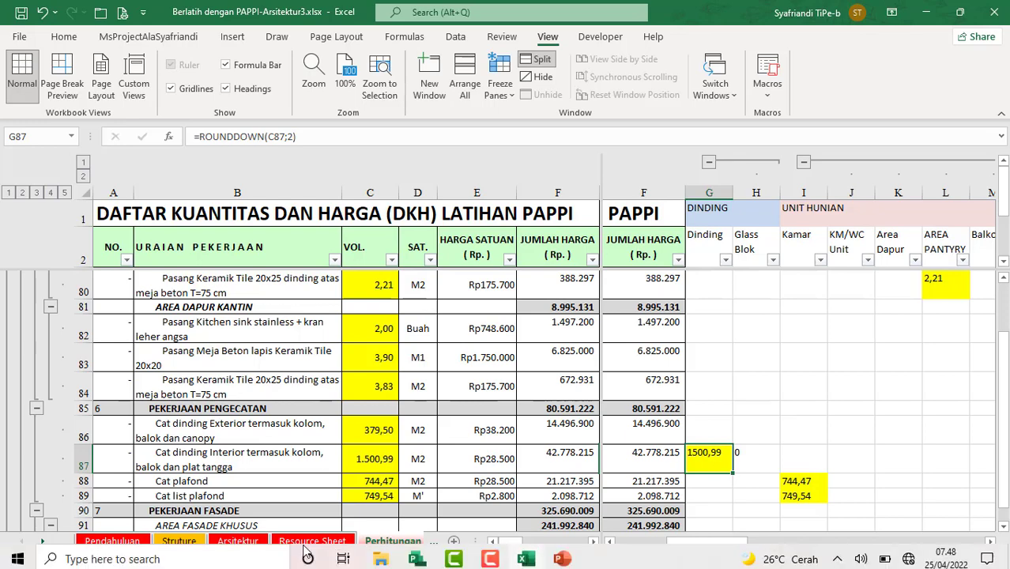
Switch to the Project schedule and move the Cat dinding Interior task with volume 1500,99 below the Kusen Alumunium task in the Dinding list.
click(416, 555)
scroll(213, 423, down, 5)
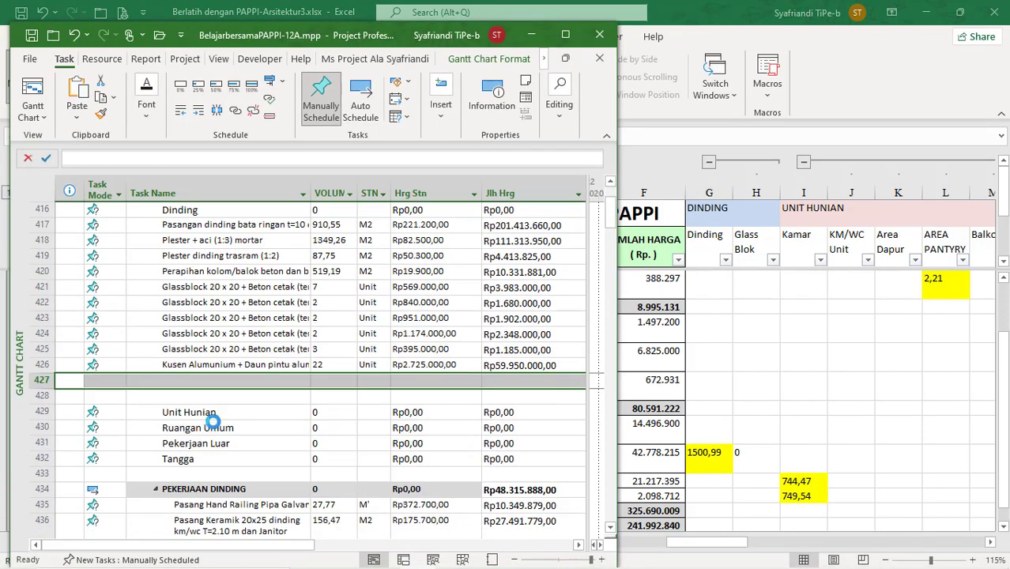
key(ctrl+v)
click(236, 397)
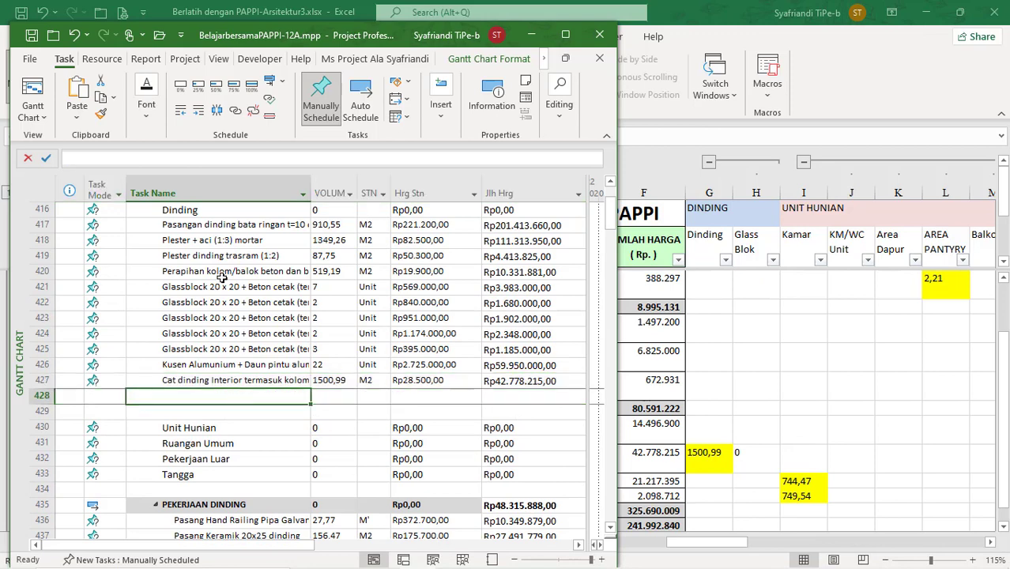
Indent the eleven tasks from Pasangan dinding bata ringan to Cat dinding Interior under Dinding and delete the two blank rows below them.
drag(210, 225, 228, 382)
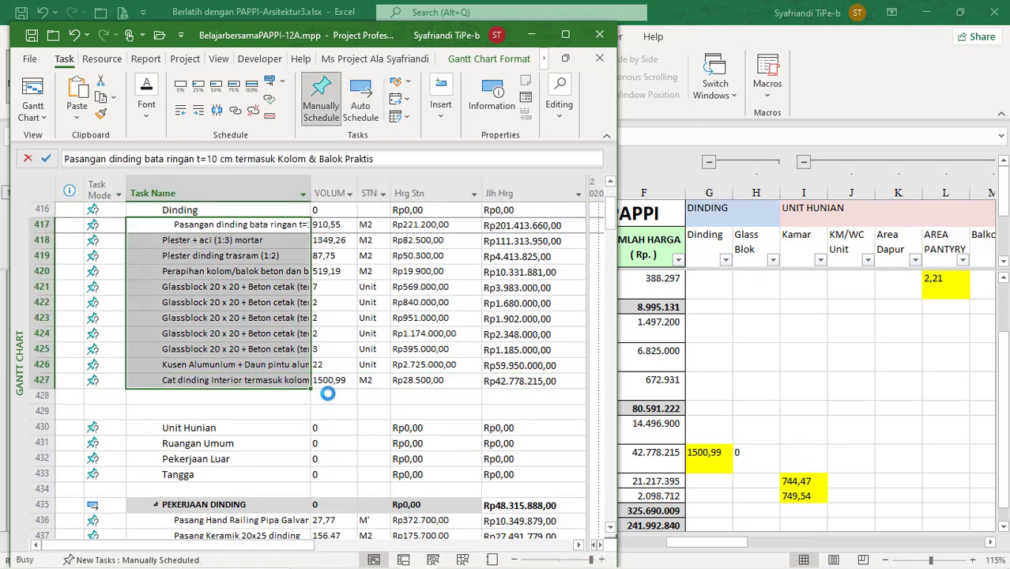
key(alt+shift+Right)
click(215, 395)
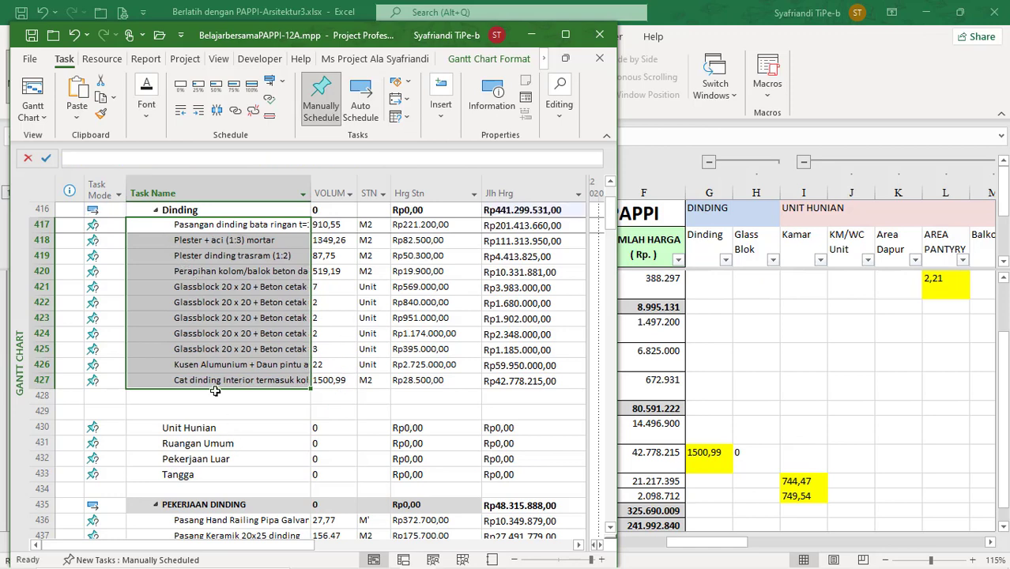
click(37, 396)
drag(36, 411, 43, 420)
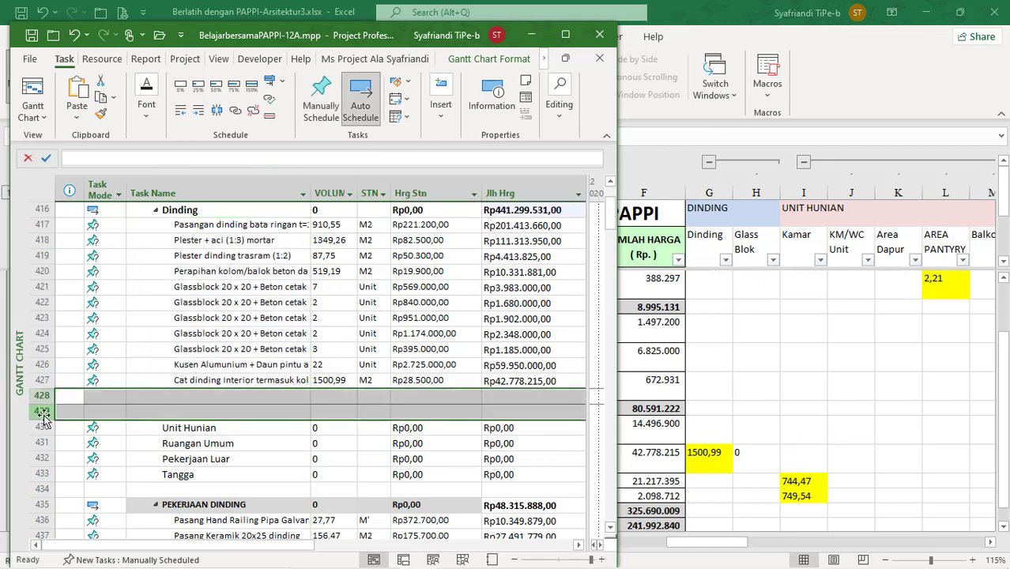
key(Delete)
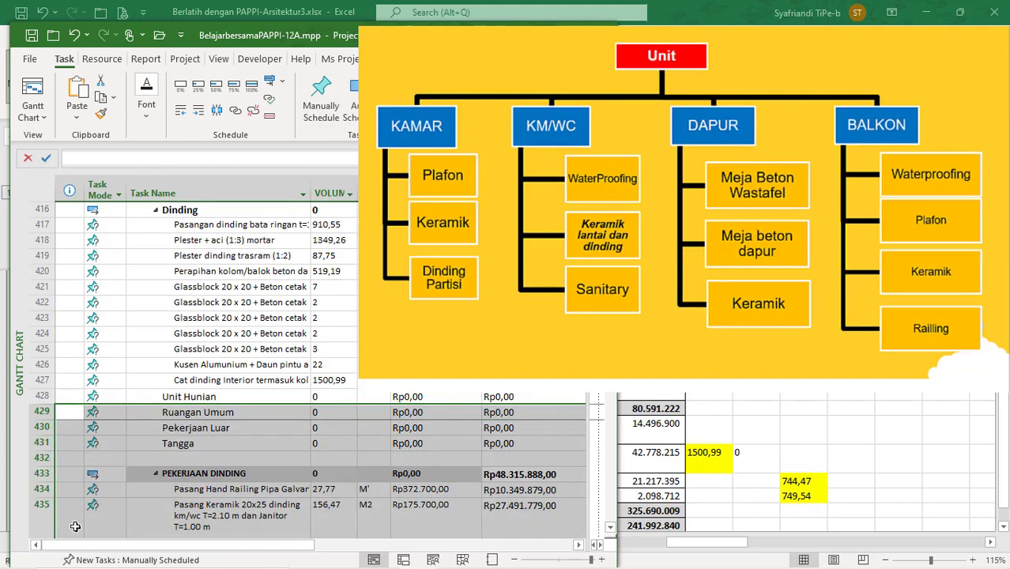
Insert seven blank rows below Unit Hunian and add Kamar and KM/WC tasks there, leaving a blank row between them.
key(Insert)
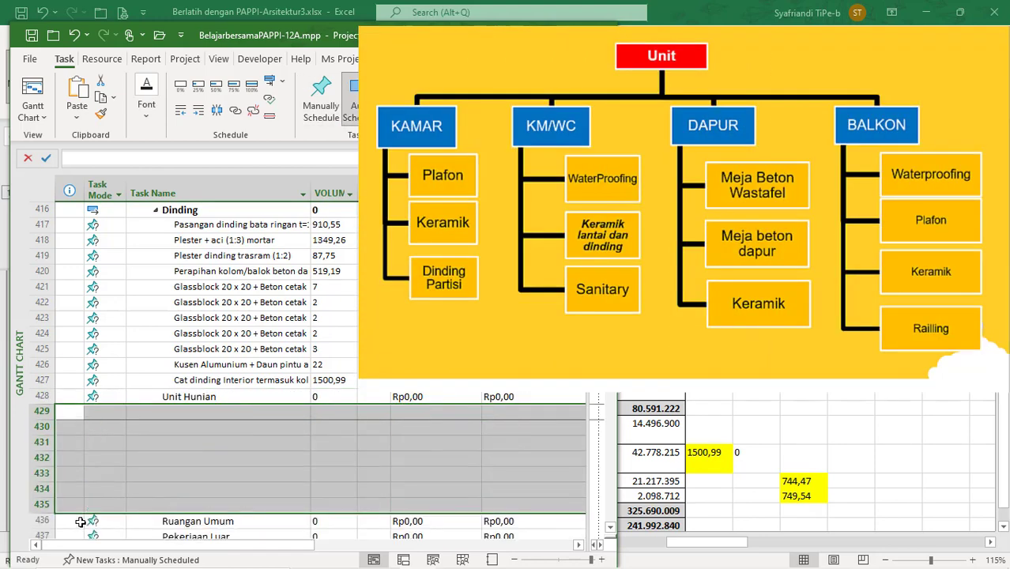
click(209, 415)
text(Kamar)
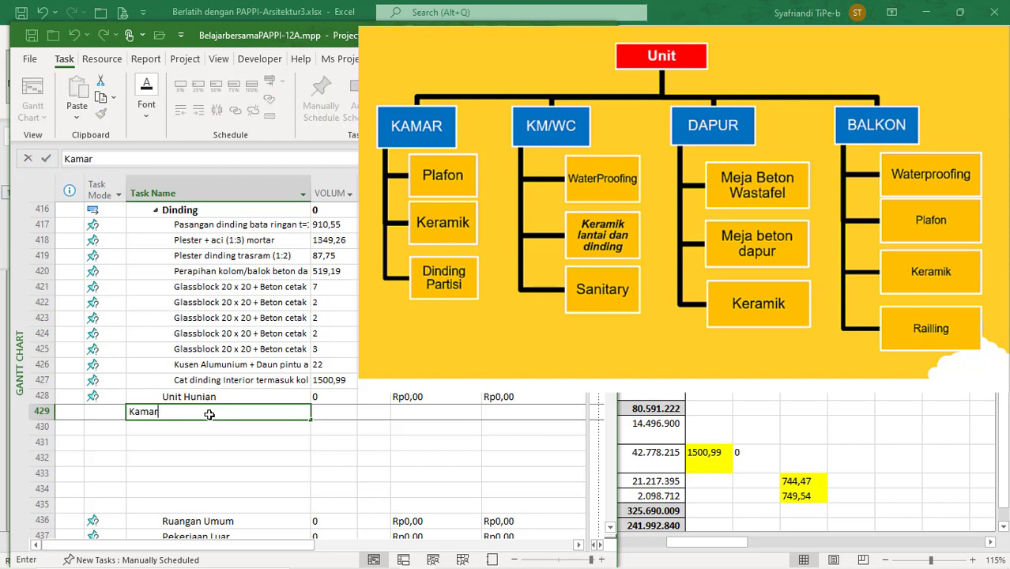
key(Return)
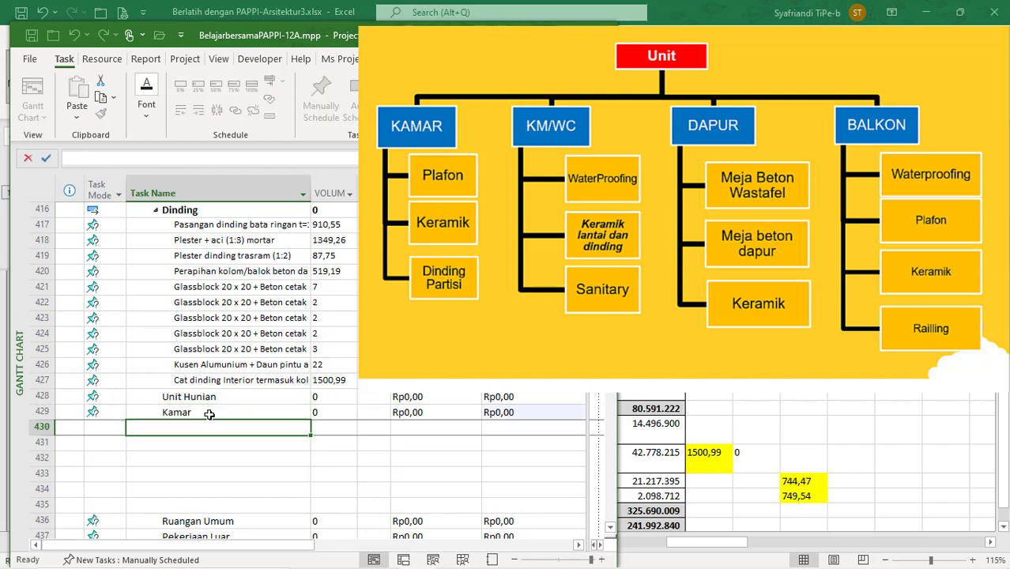
key(Return)
text(KM)
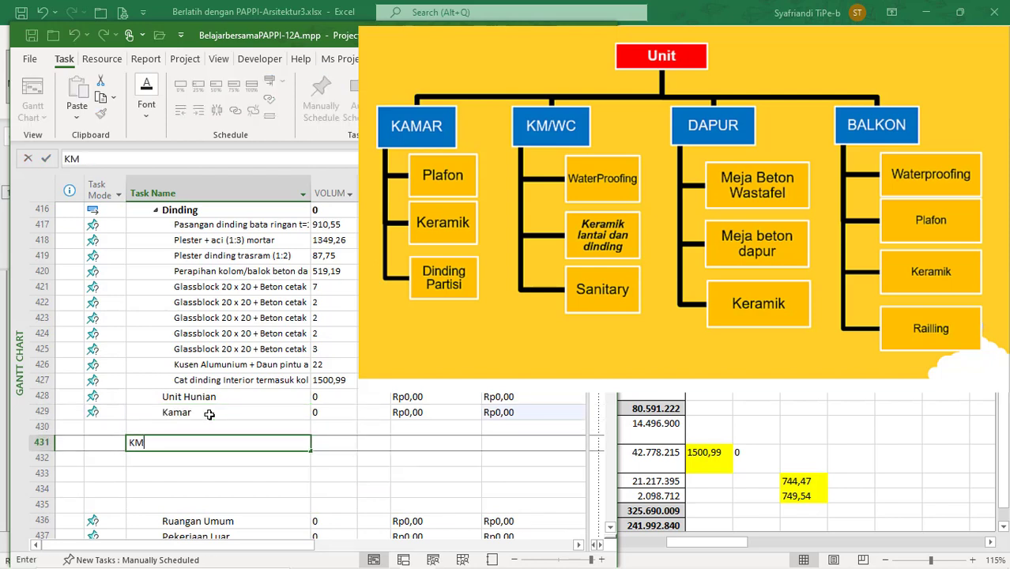
text(/WC)
key(Return)
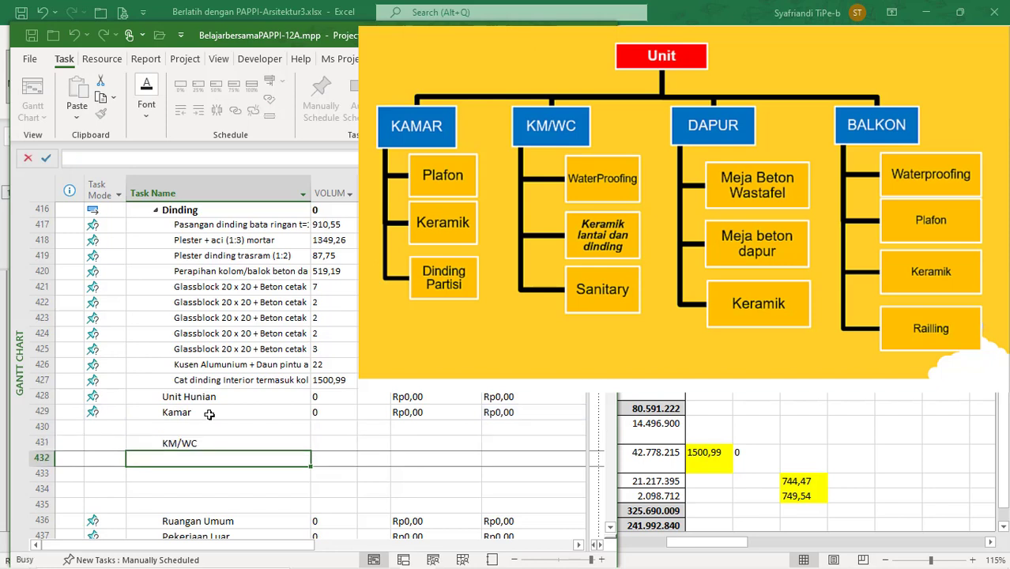
Add the tasks Daput, Pantry and Balkon below KM/WC, leaving a blank row before each one.
key(Return)
text(Da)
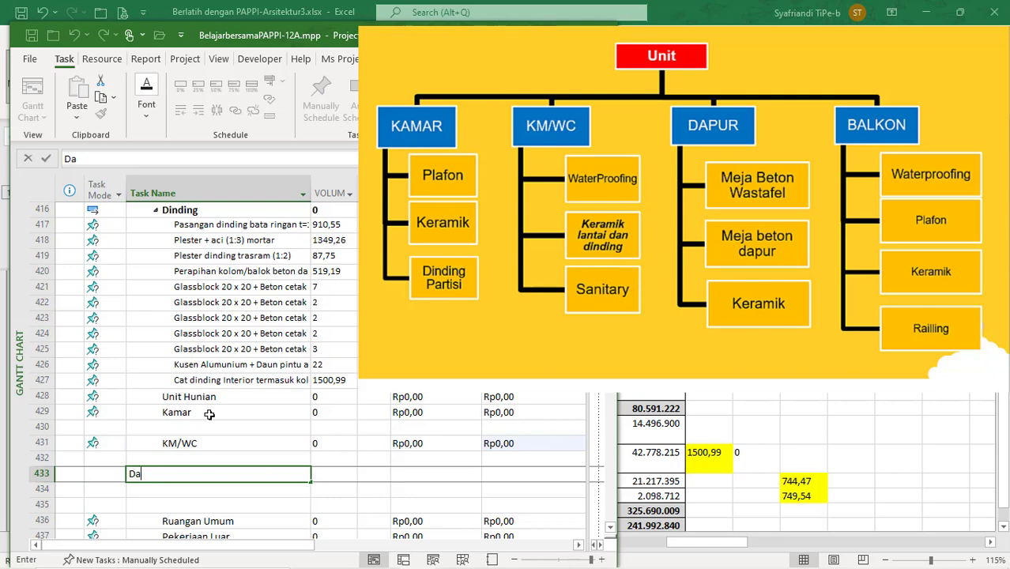
text(out)
key(Return)
key(Return)
text(Pan)
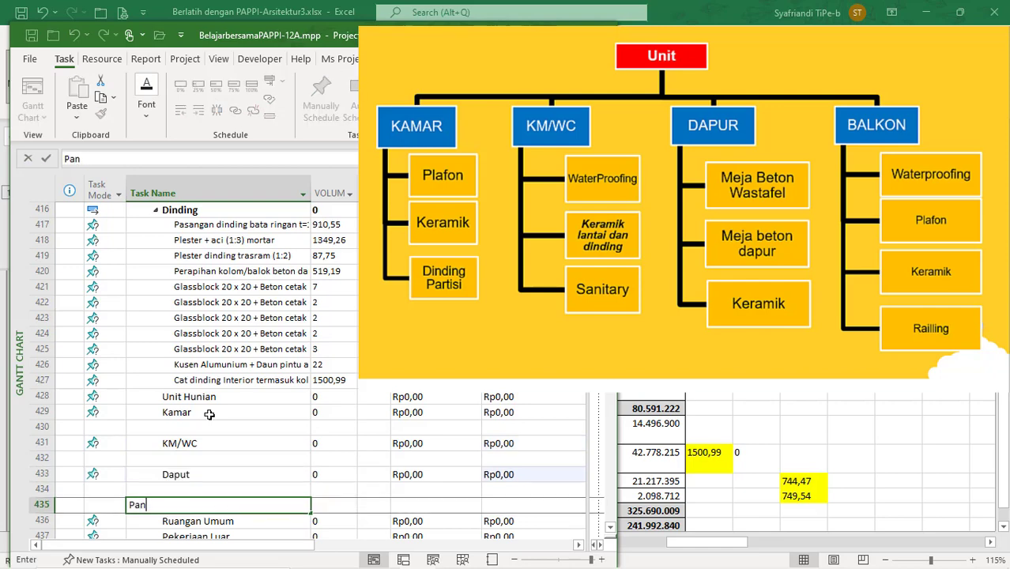
text(try)
key(Return)
key(Return)
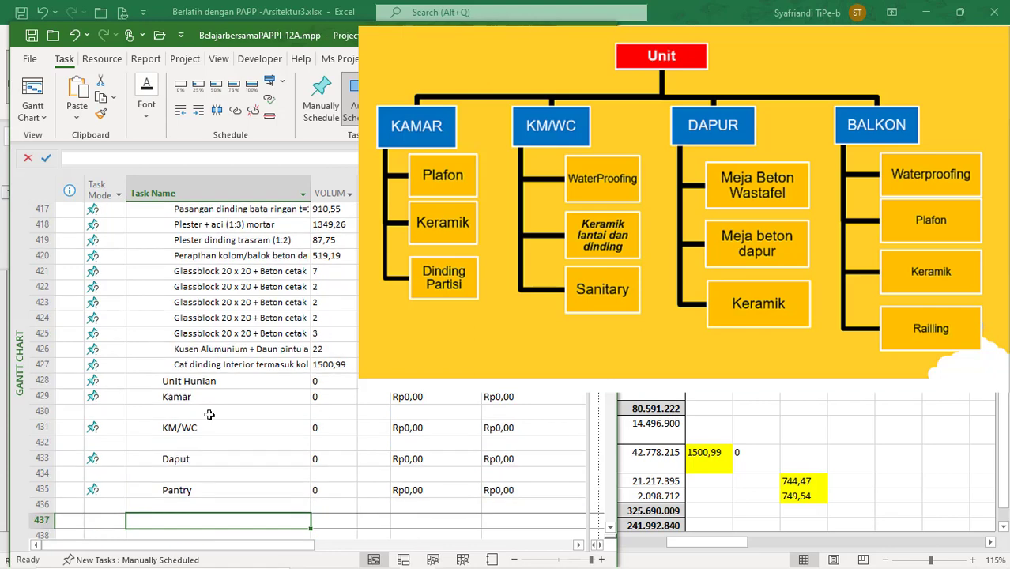
text(Balkom)
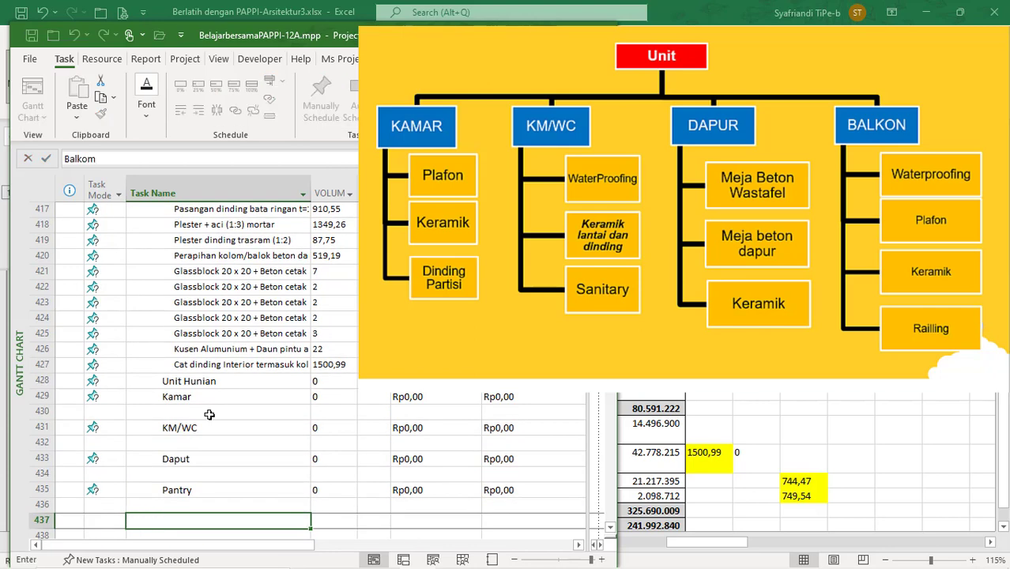
key(BackSpace)
text(n)
key(Return)
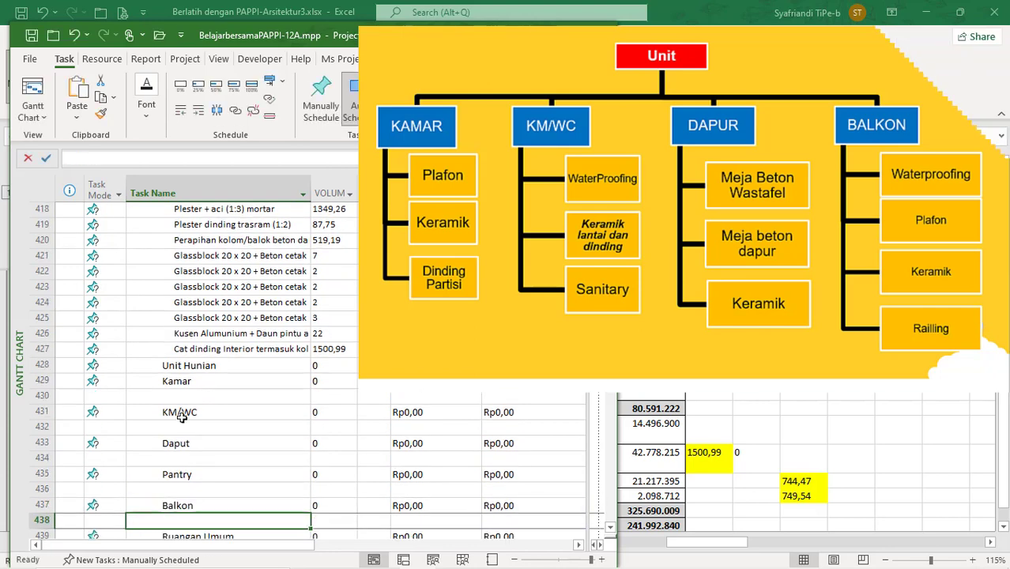
Look up the first gypsum ceiling item's Kamar volume in the Excel workbook and locate its task in the Project schedule.
click(759, 436)
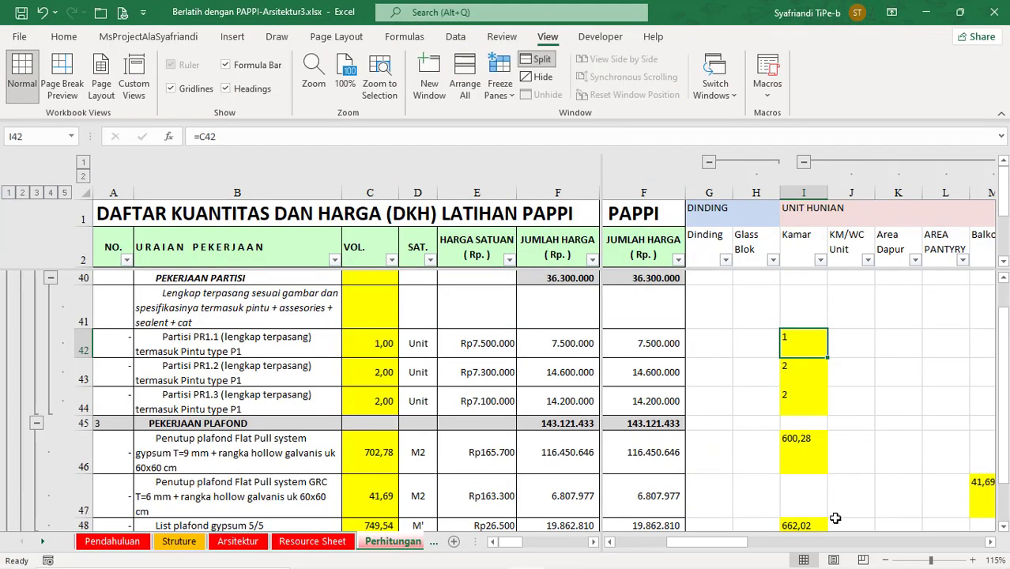
click(821, 461)
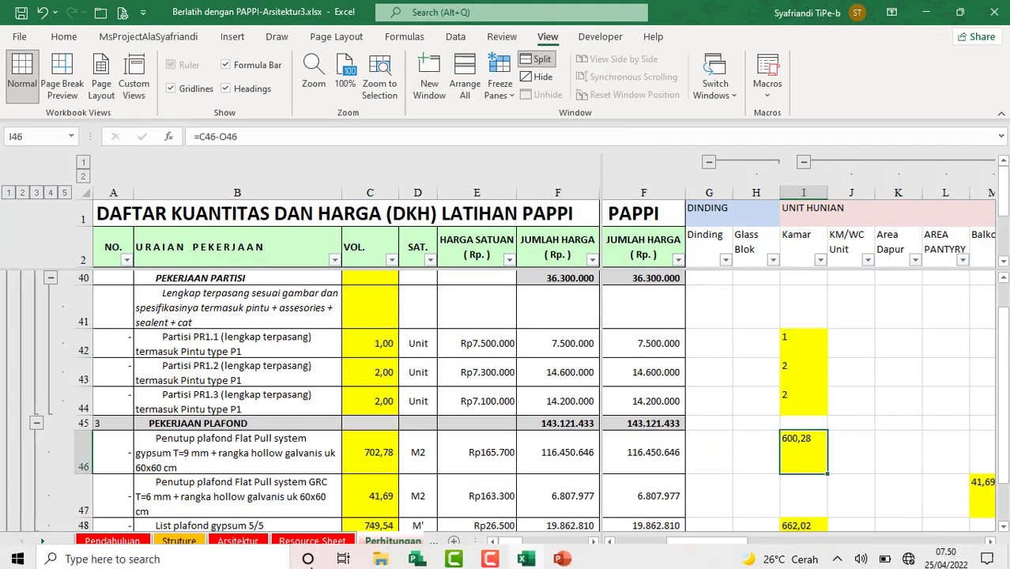
click(273, 563)
scroll(250, 502, down, 1)
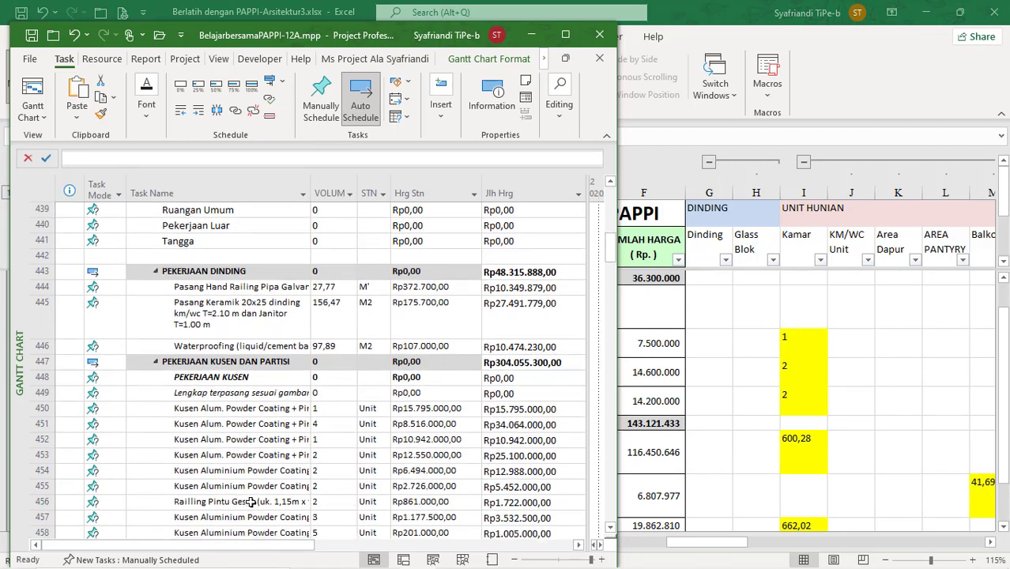
scroll(334, 466, down, 7)
In the Excel workbook, examine how the total volume of the Penutup plafond Flat Pull gypsum T=9 mm item is split across the area columns.
click(812, 449)
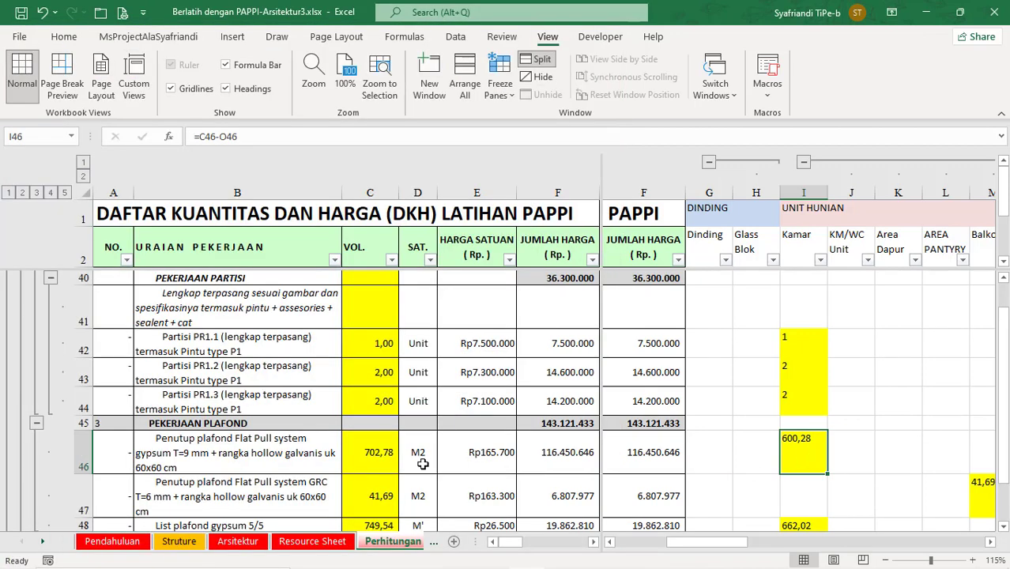
click(377, 461)
click(812, 457)
key(Right)
key(Right)
key(Right)
key(Right)
key(Right)
key(Right)
key(Right)
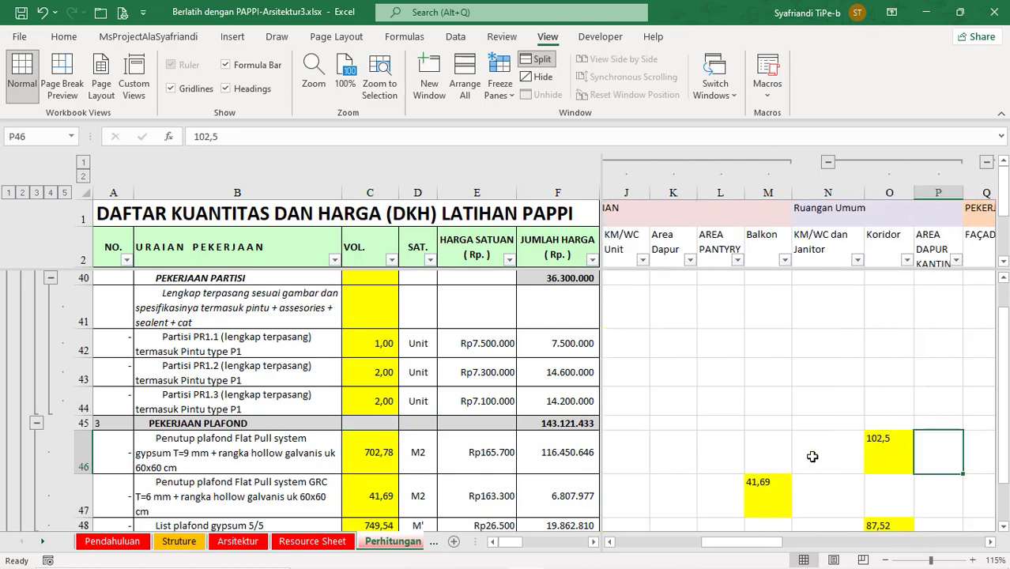
key(Left)
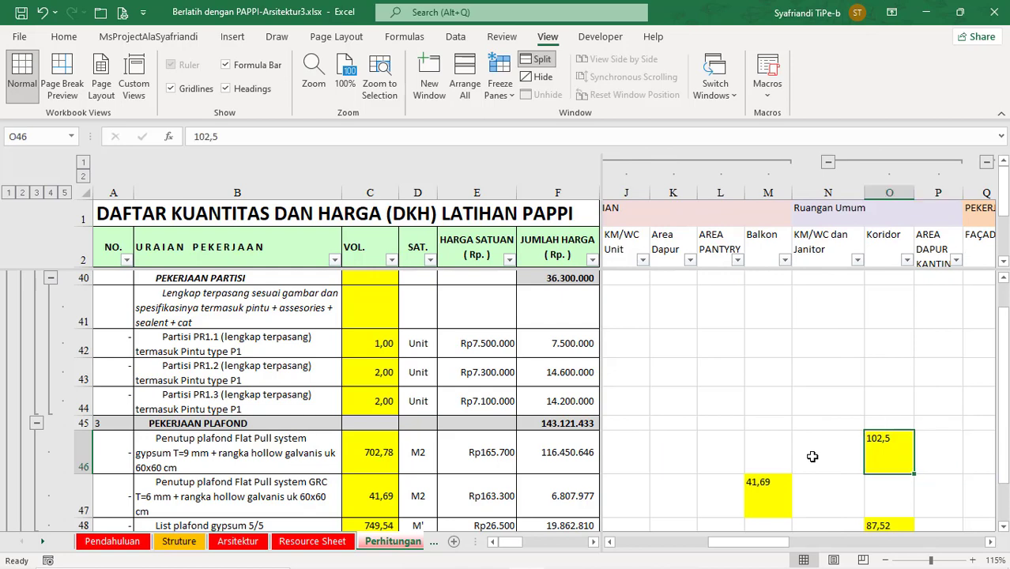
key(Left)
key(Left)
key(Left)
key(Left)
key(Left)
key(Left)
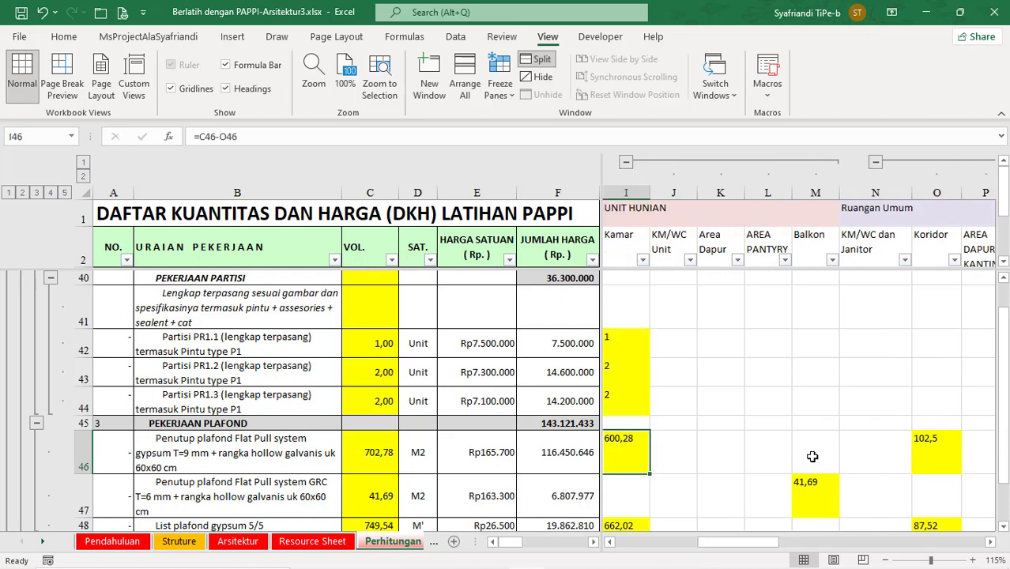
key(Right)
key(Right)
key(Right)
key(Right)
key(Right)
key(Right)
key(Left)
key(Left)
key(Left)
key(Left)
key(Left)
key(Left)
key(Left)
key(Left)
key(Left)
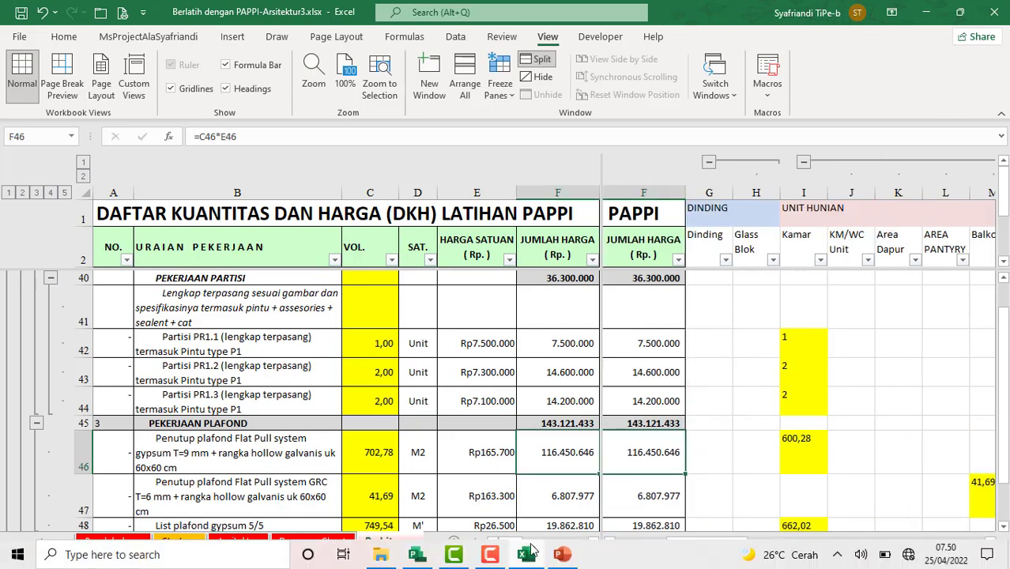
In the Project schedule, copy the first Penutup plafond Flat Pull system task from PEKERJAAN PLAFOND to the row below Kamar.
click(417, 554)
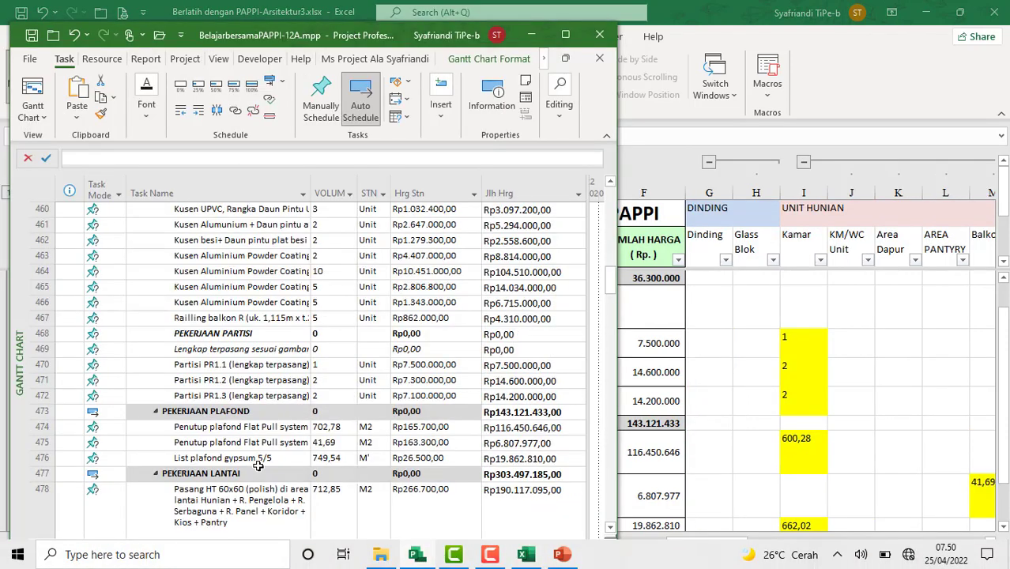
click(52, 427)
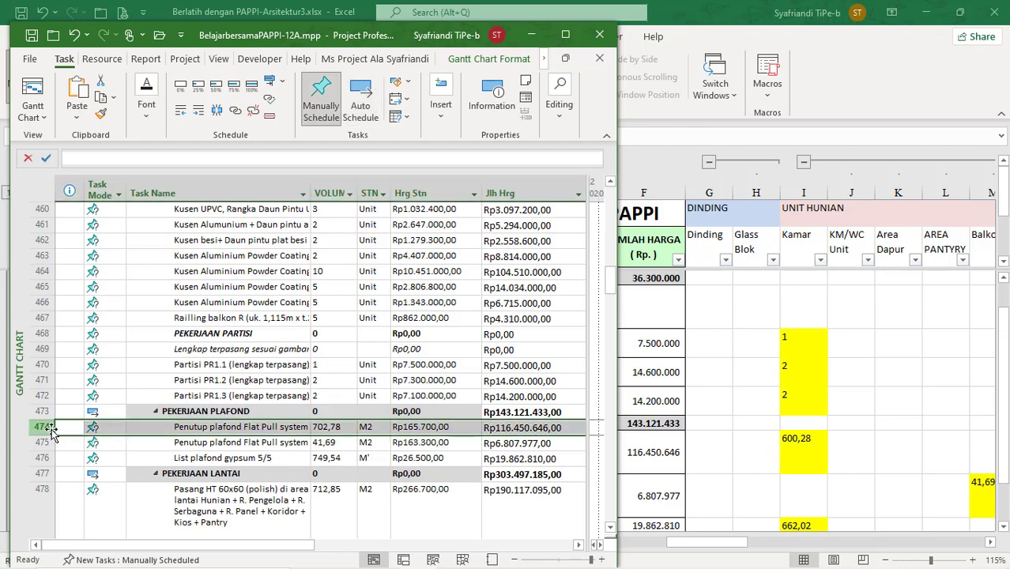
scroll(84, 413, up, 2)
scroll(84, 412, up, 8)
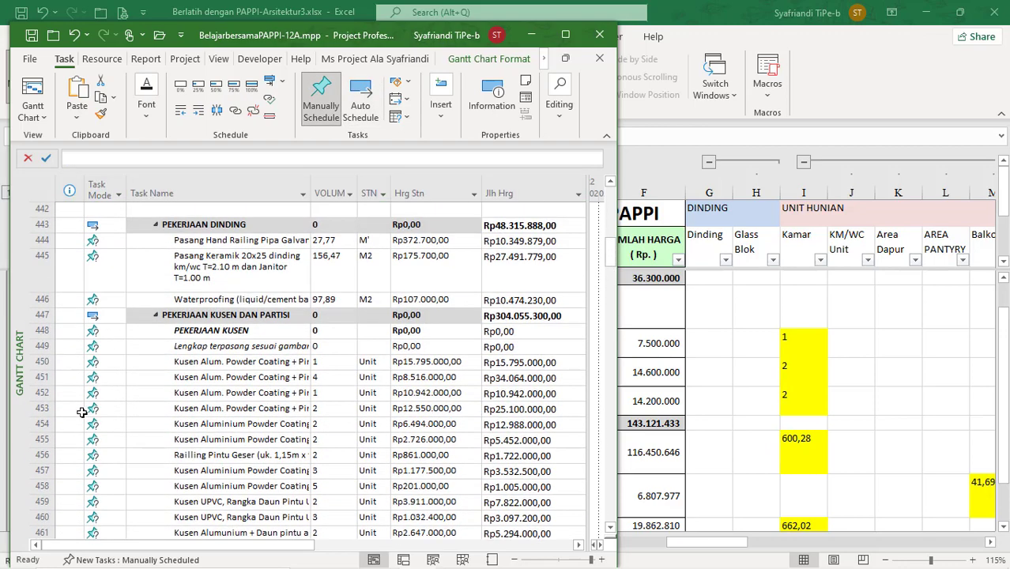
scroll(51, 282, up, 2)
drag(51, 282, 50, 303)
Set the volume of the Penutup plafond Flat Pull system task under Kamar to 600,28.
click(328, 303)
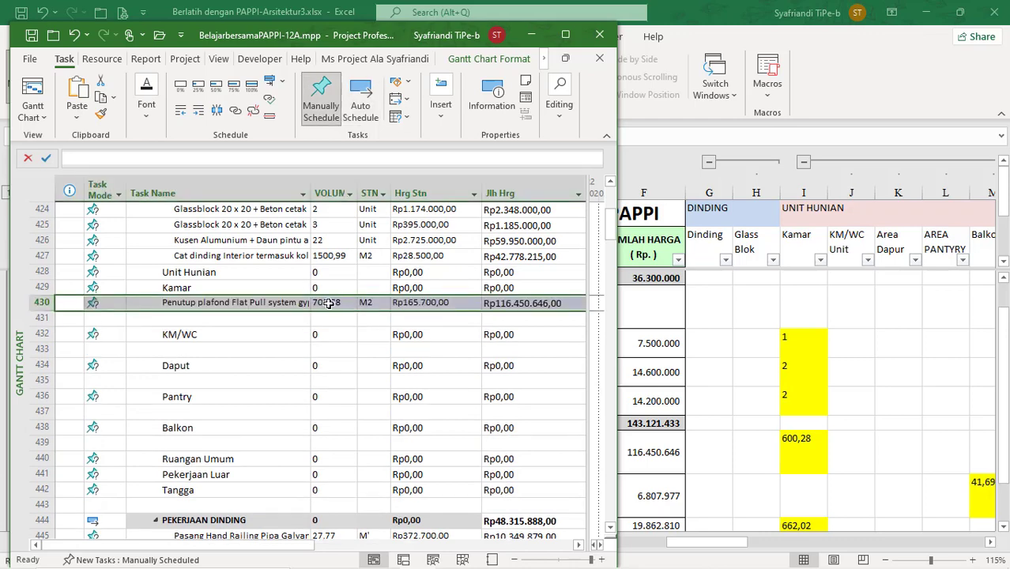
text(600)
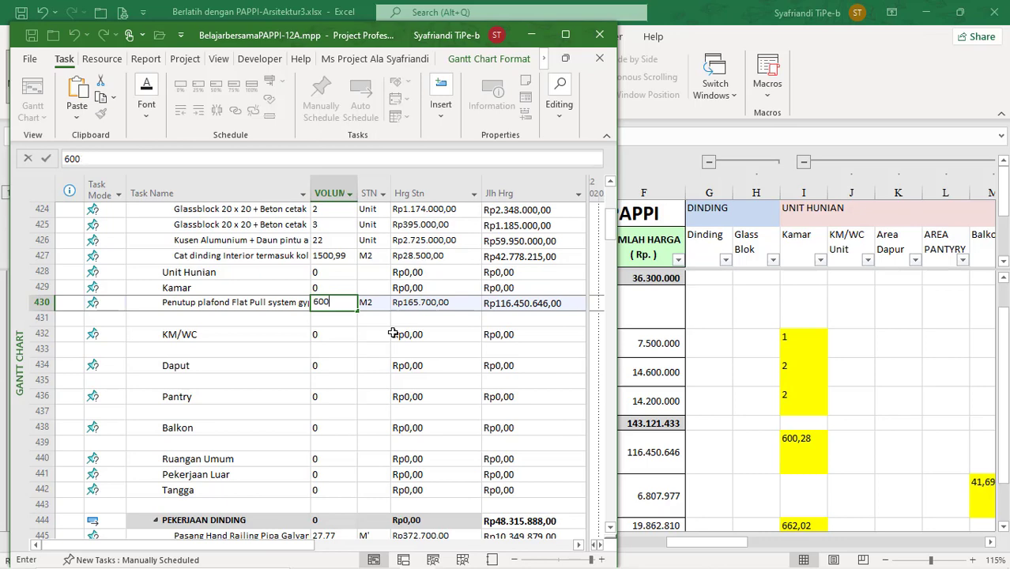
text(,28)
key(Return)
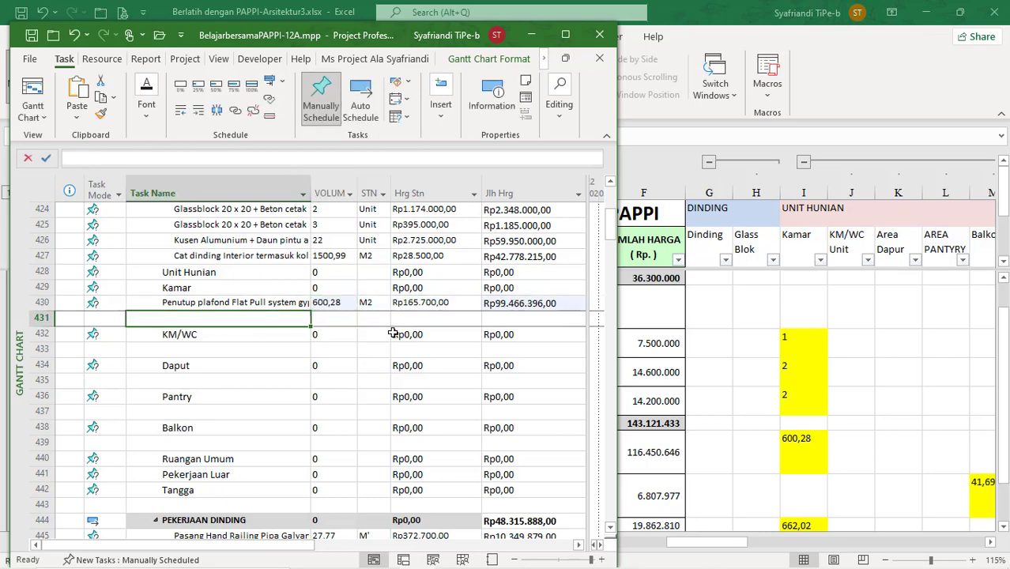
Switch to the Excel workbook and look up the next ceiling item with a volume in the Kamar column.
key(alt+Tab)
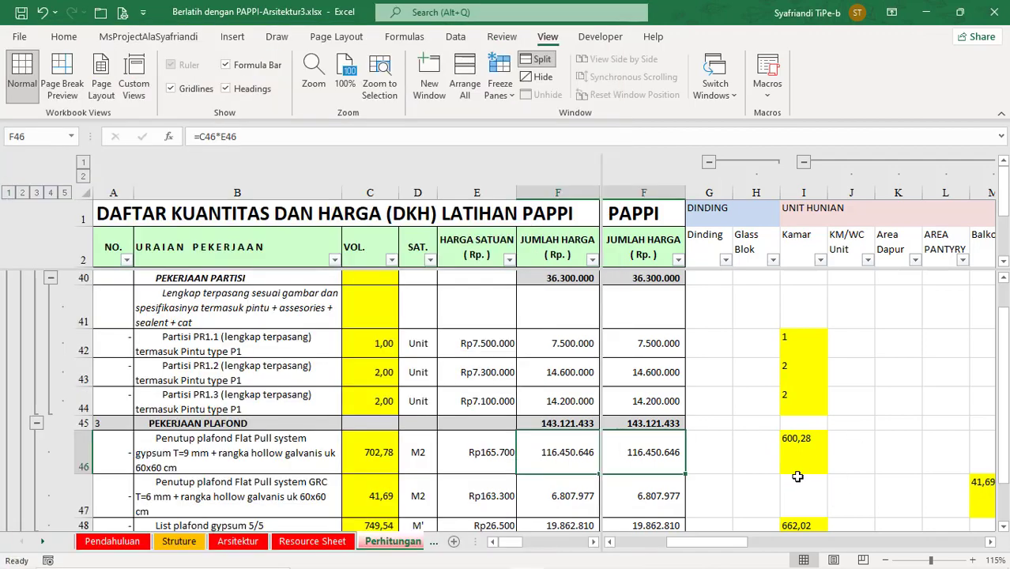
scroll(794, 474, down, 2)
scroll(799, 464, up, 2)
scroll(718, 462, down, 1)
click(163, 438)
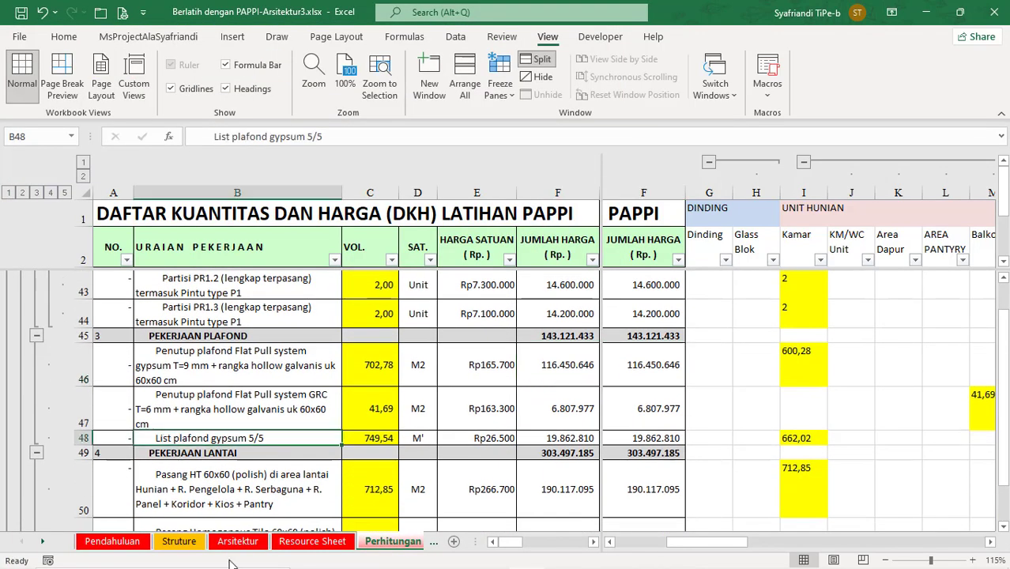
In the Project schedule, copy the List plafond gypsum 5/5 task below Penutup plafond under Kamar and set its volume to 712,85.
click(314, 556)
scroll(136, 413, up, 10)
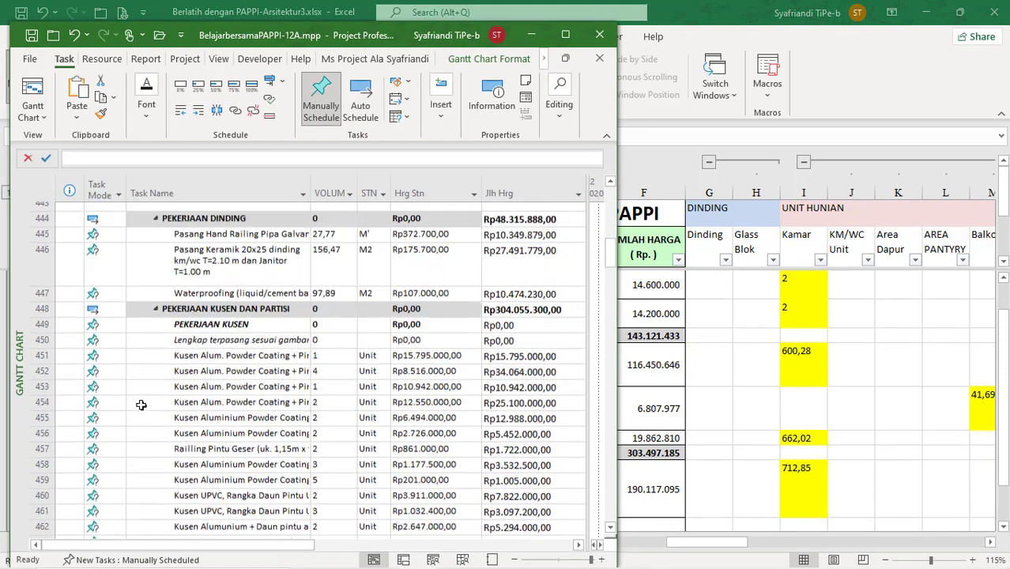
click(140, 400)
key(ctrl+v)
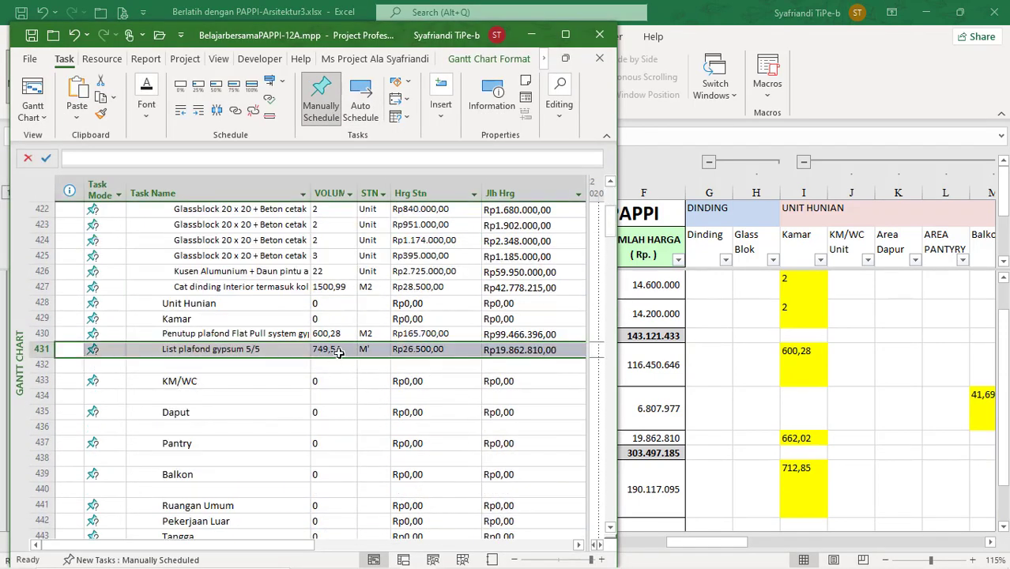
click(338, 349)
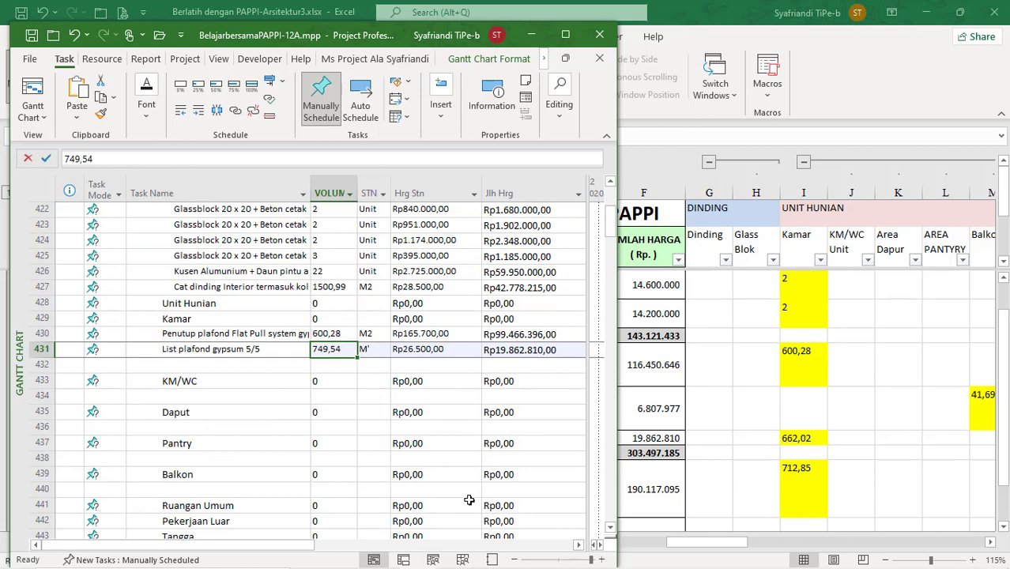
text(712)
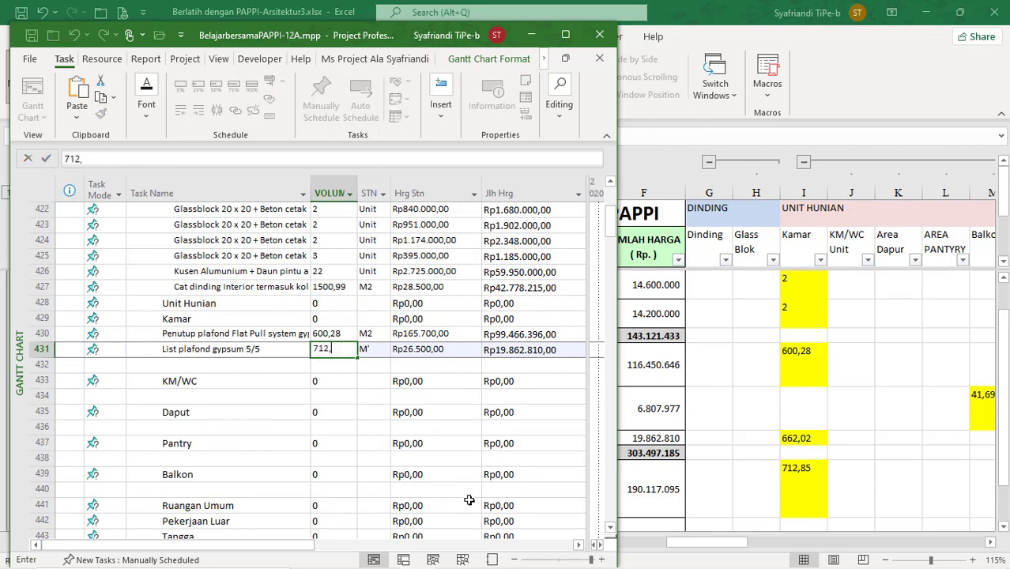
key(Return)
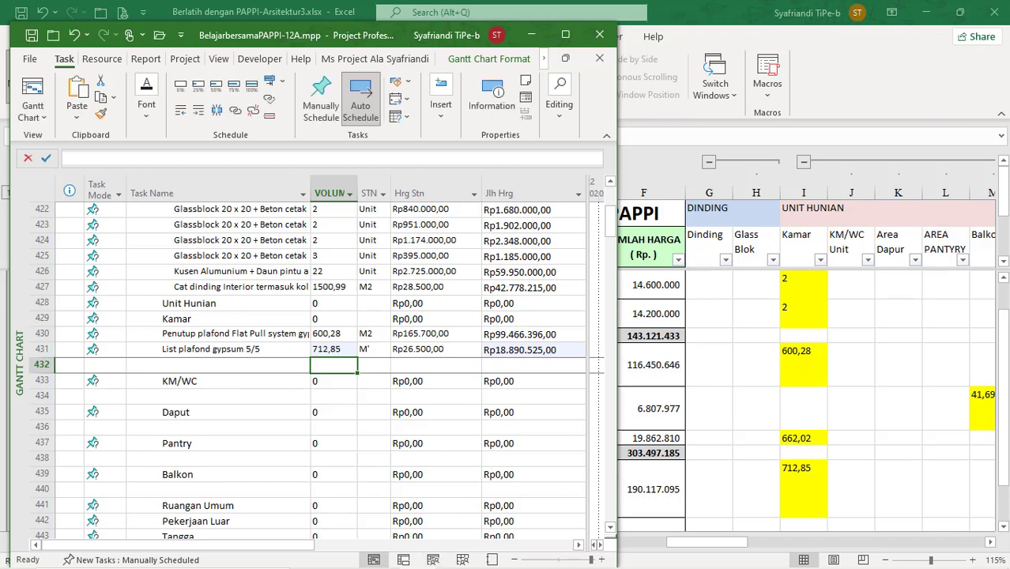
Open BelajarbersamaPAPPI-12B.mpp from the Video No 49 folder and expand the PEKERJAAN LANTAI 1 summary task.
click(387, 557)
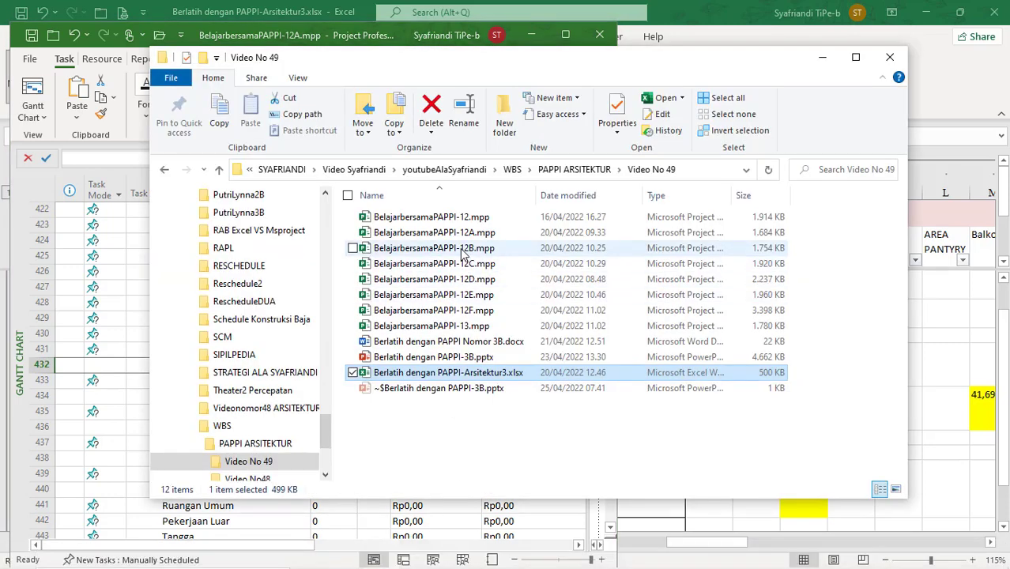
double_click(465, 250)
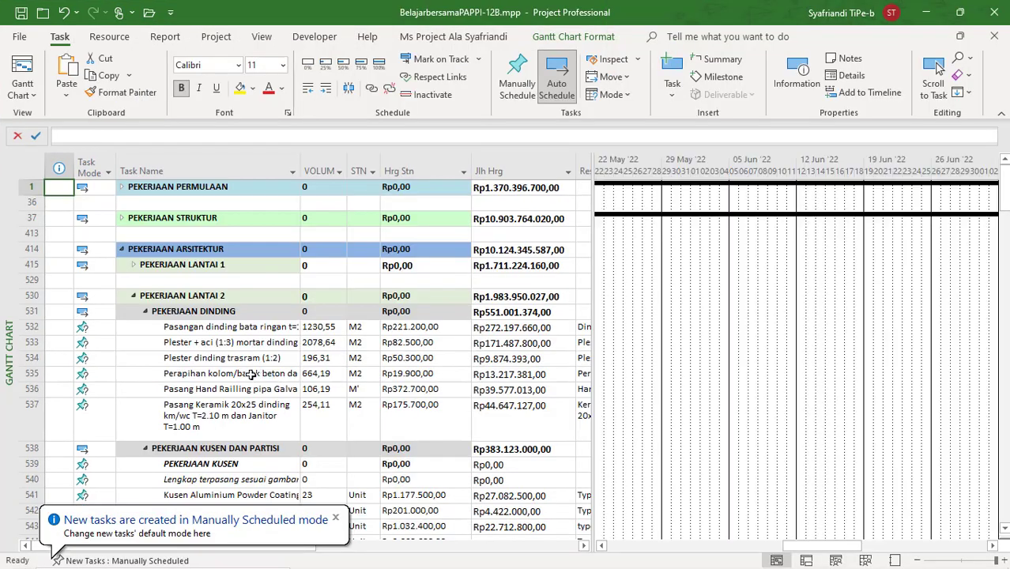
scroll(250, 375, down, 3)
scroll(249, 374, up, 3)
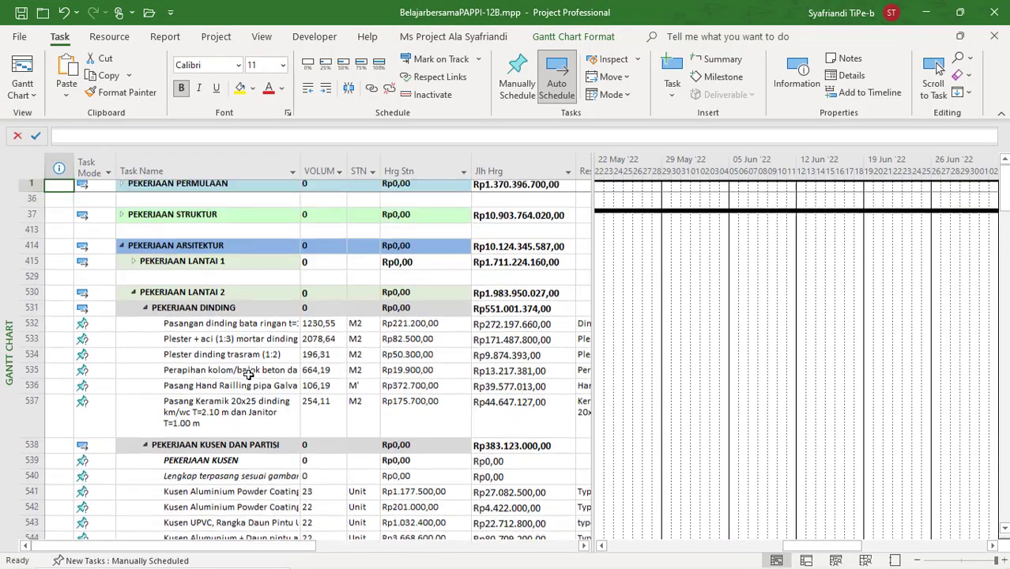
click(133, 268)
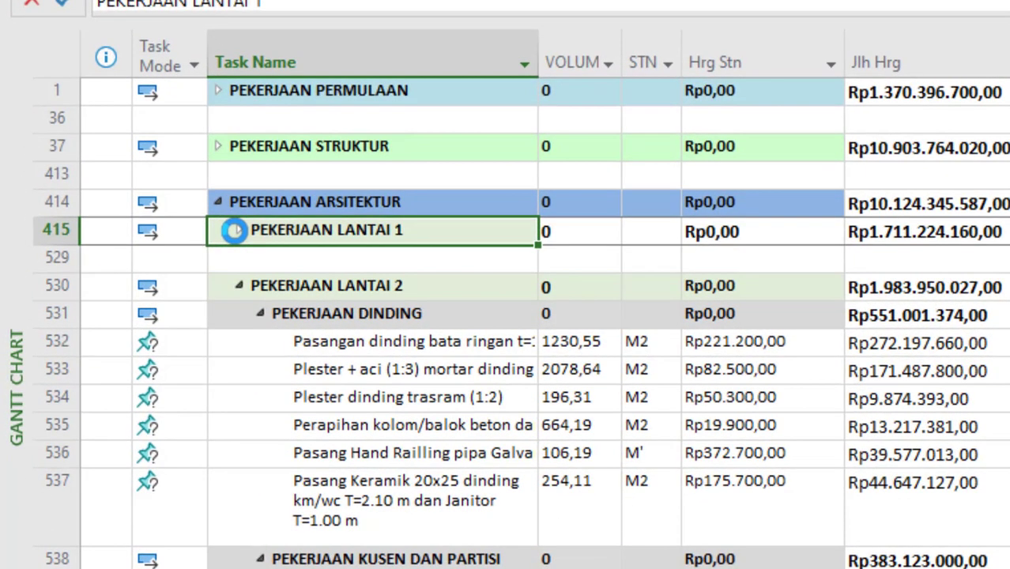
click(234, 230)
click(332, 287)
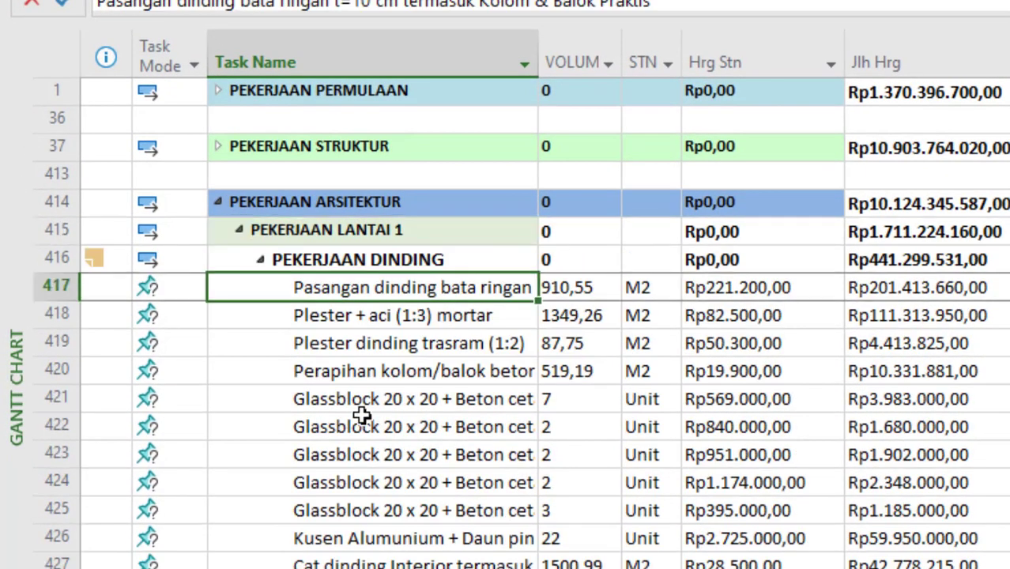
Examine which tasks and volumes are grouped under Kamar in the UNIT HUNIAN section of PEKERJAAN LANTAI 1.
scroll(361, 415, down, 3)
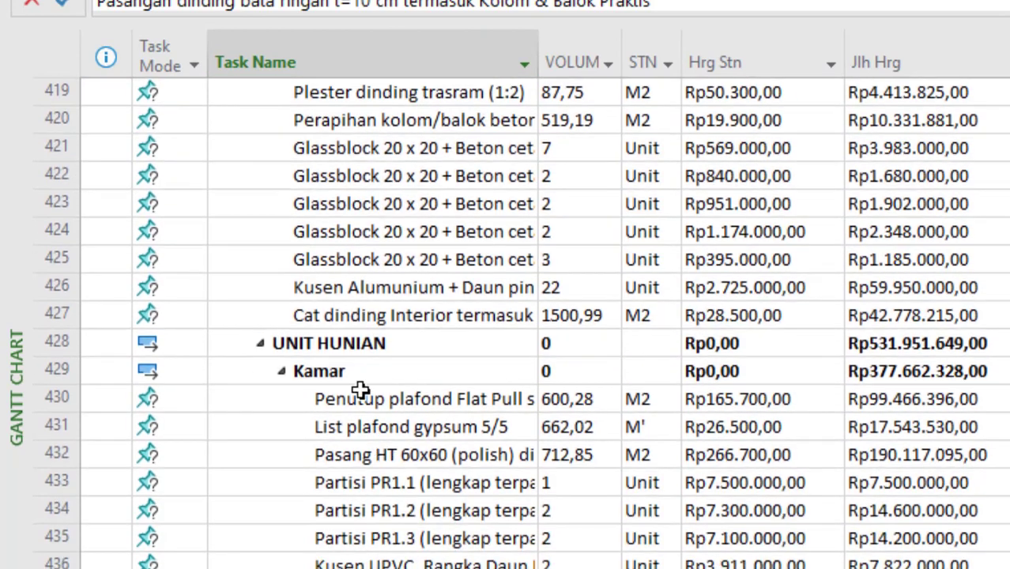
click(361, 401)
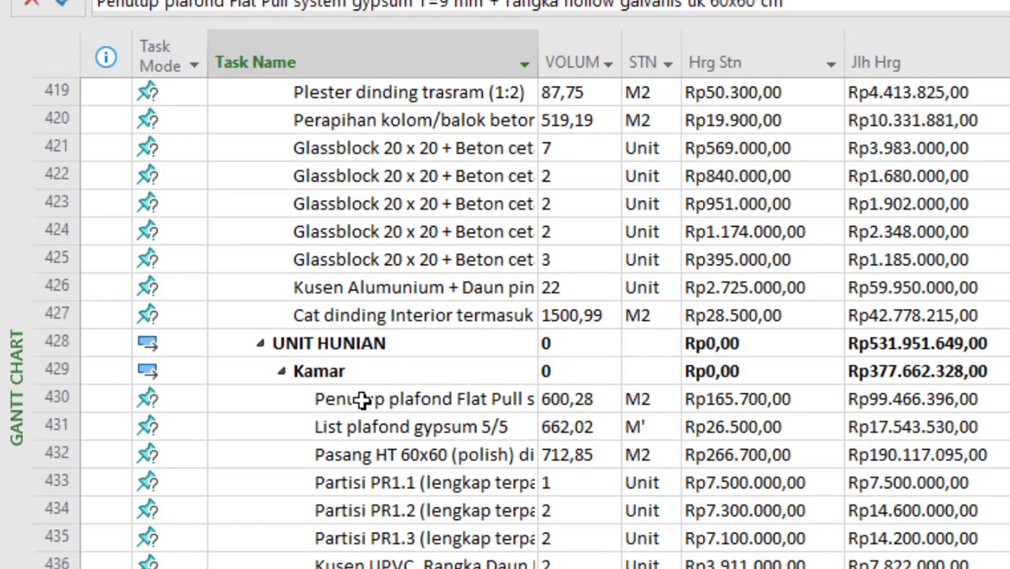
drag(361, 400, 367, 565)
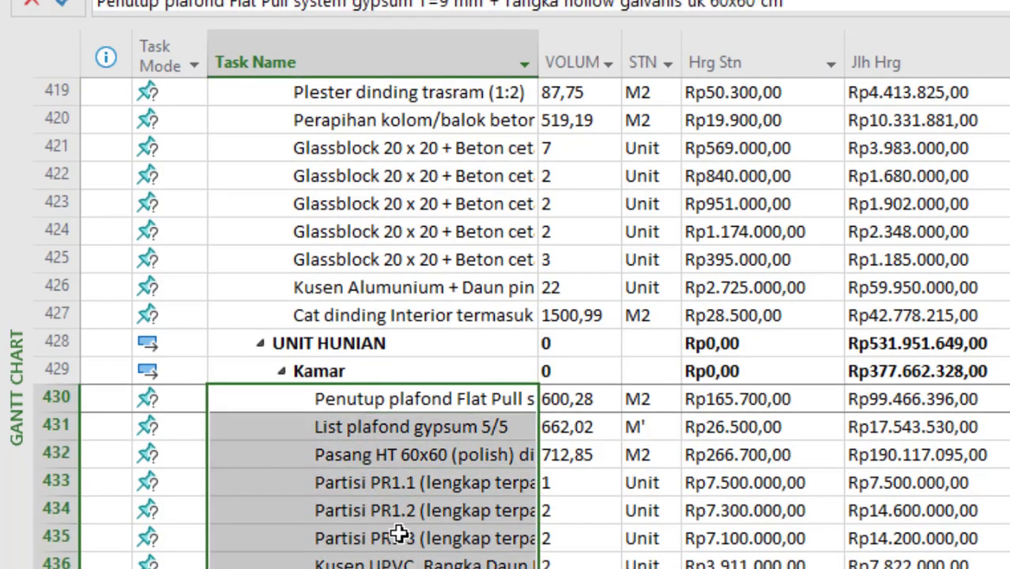
drag(399, 535, 401, 463)
scroll(367, 370, down, 2)
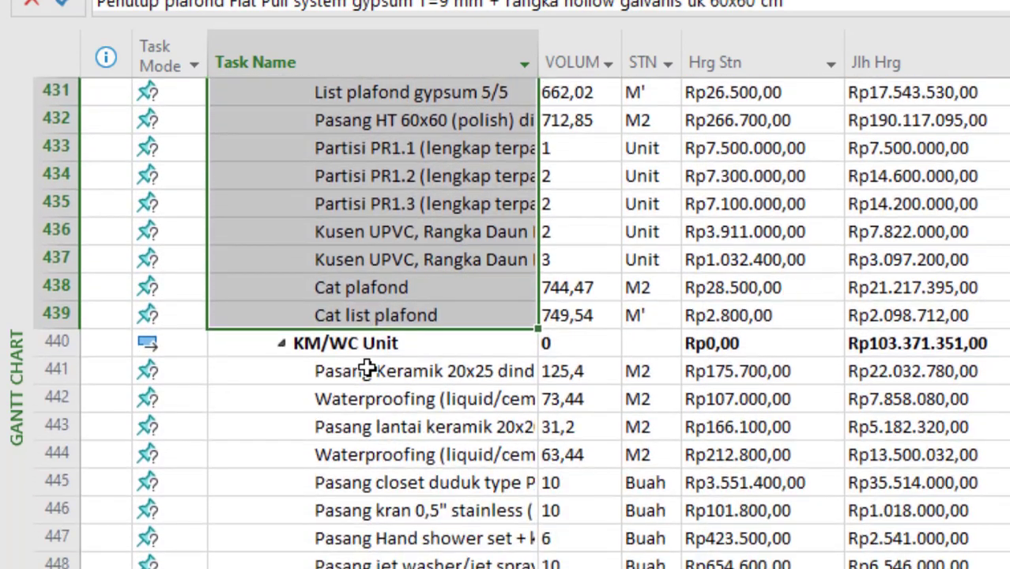
click(432, 267)
scroll(488, 323, up, 1)
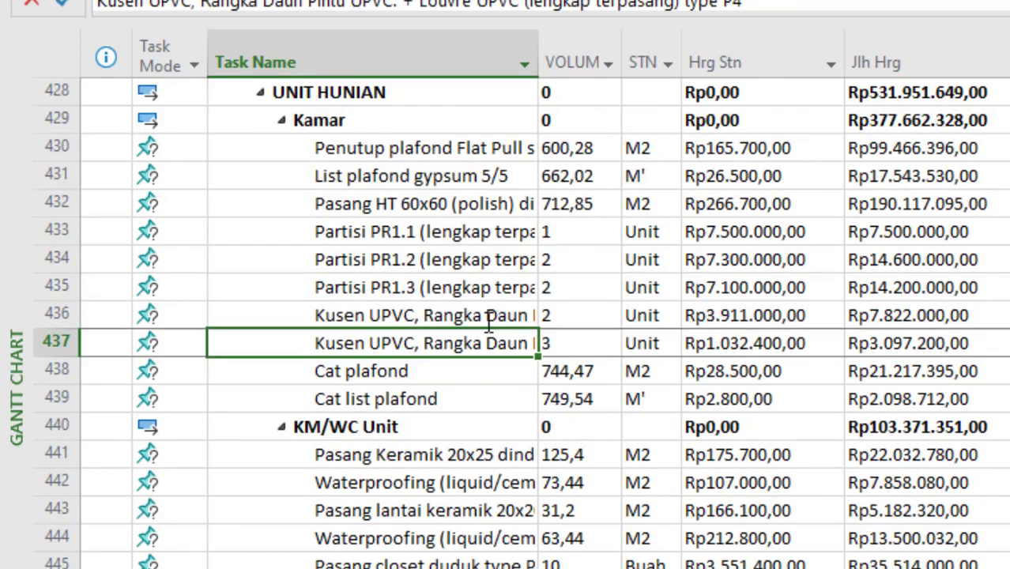
Examine the remaining area groups of PEKERJAAN LANTAI 1, from KM/WC Unit through Pekerjaan Luar (Façade) to Tangga.
drag(429, 206, 427, 563)
scroll(423, 308, down, 2)
scroll(431, 544, down, 2)
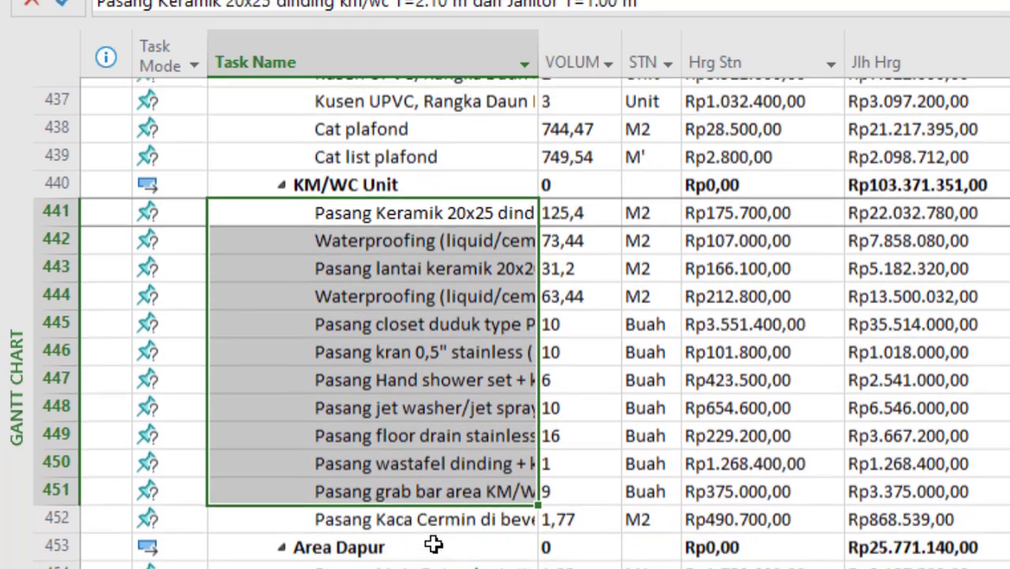
scroll(433, 544, down, 9)
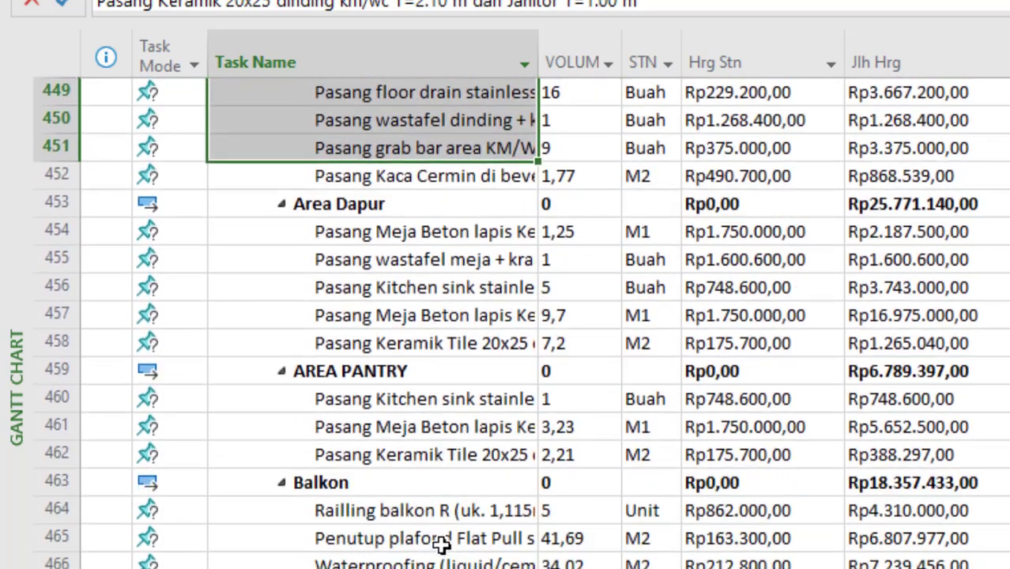
scroll(424, 561, down, 5)
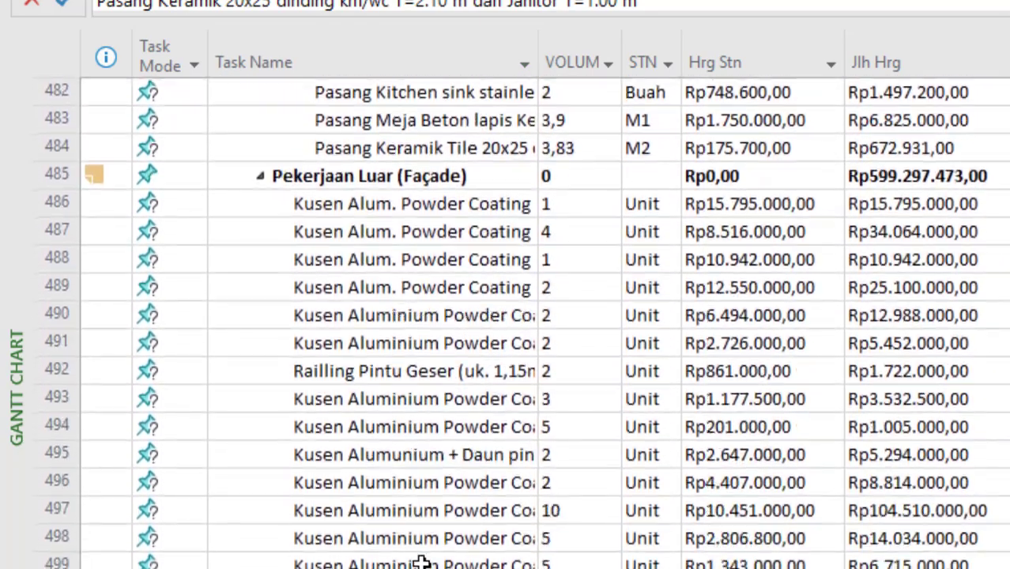
scroll(423, 557, down, 5)
click(427, 534)
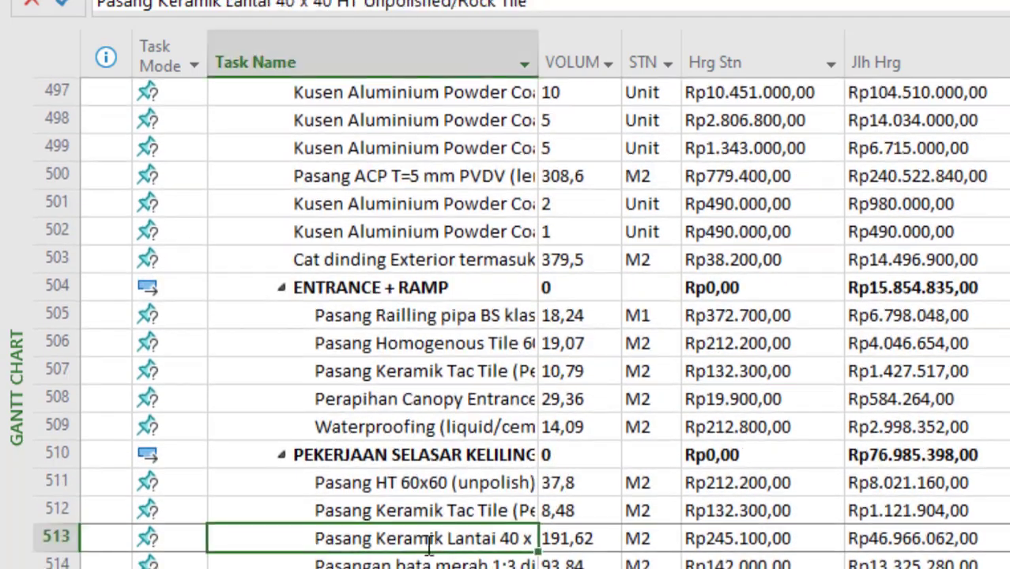
scroll(428, 549, down, 1)
scroll(428, 551, down, 4)
Insert three blank rows above PEKERJAAN DINDING under PEKERJAAN LANTAI 2.
click(217, 483)
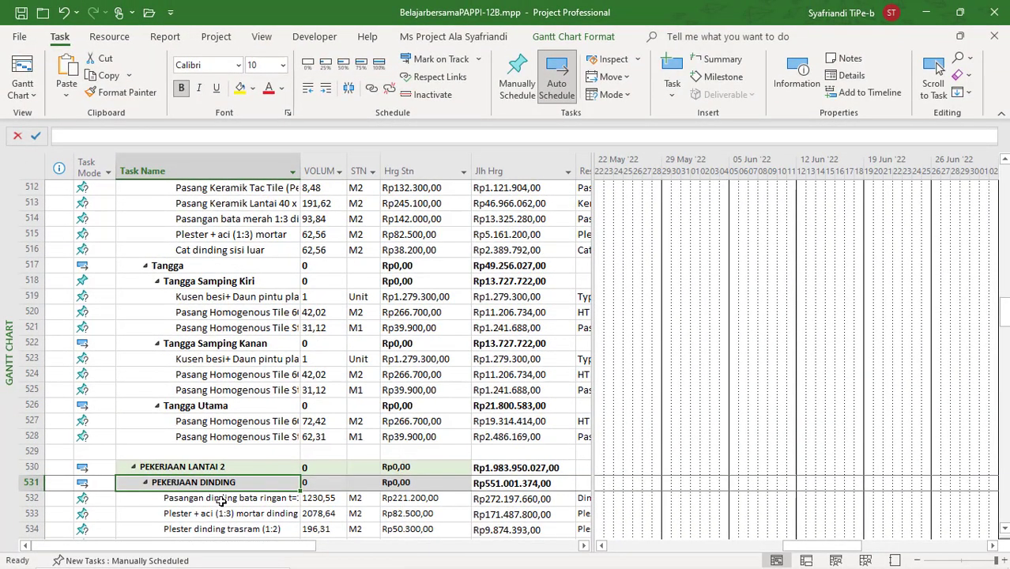
key(Insert)
key(Insert)
key(Insert)
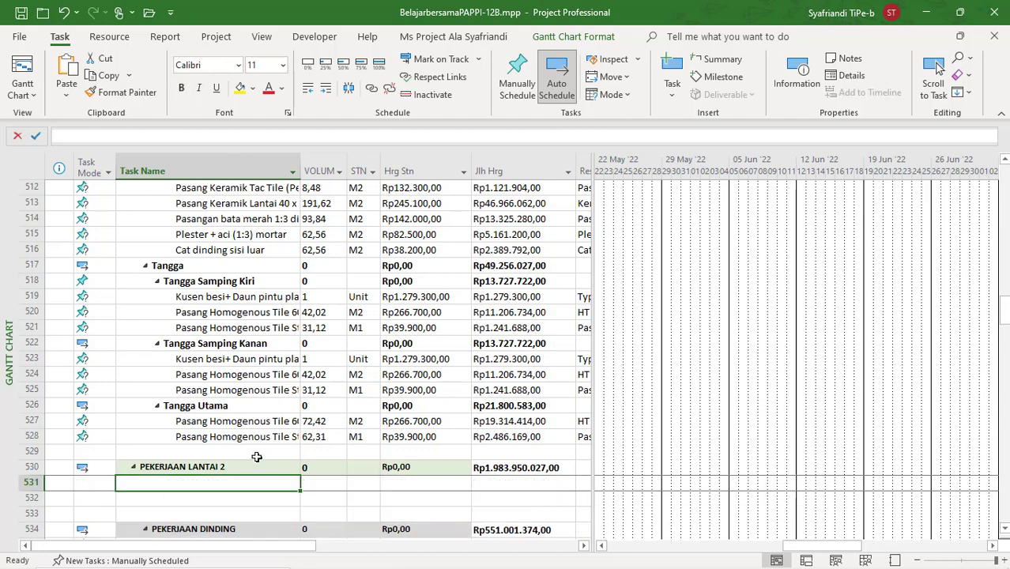
scroll(254, 456, down, 3)
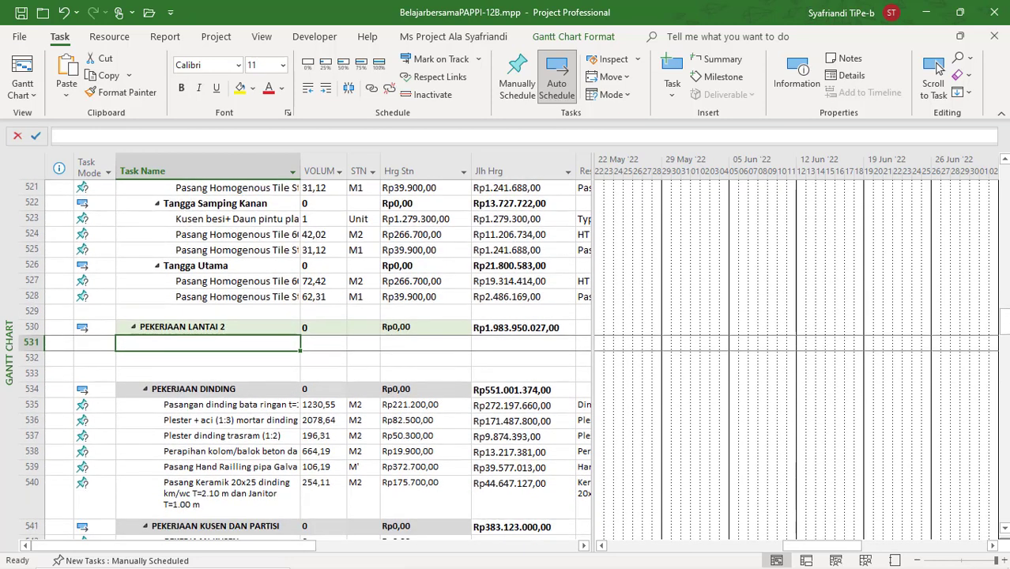
Switch to the Excel workbook, collapse PEKERJAAN LANTAI 1, expand PEKERJAAN LANTAI 2 and examine its volumes in the Dinding column.
mouse_move(541, 560)
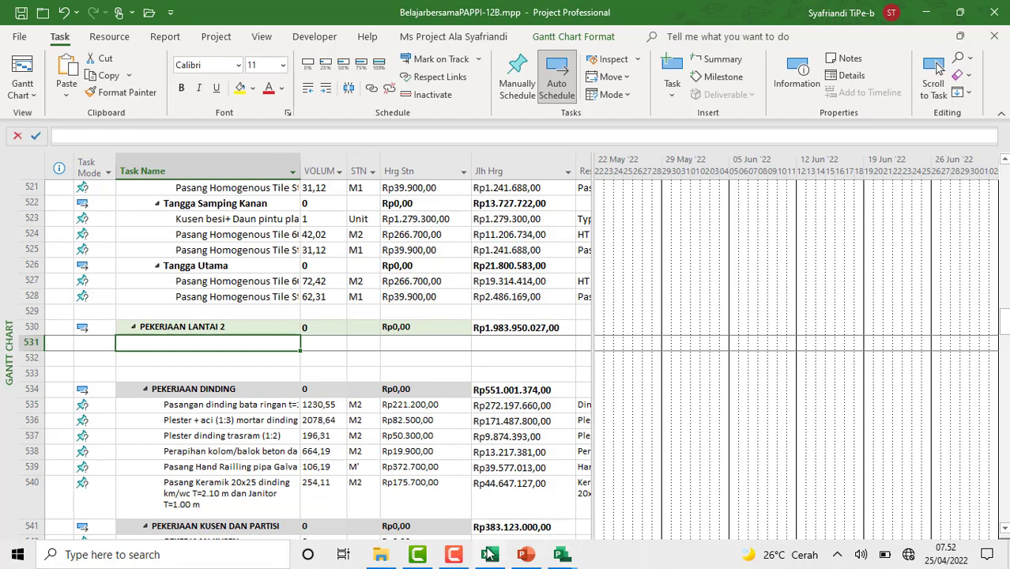
click(490, 556)
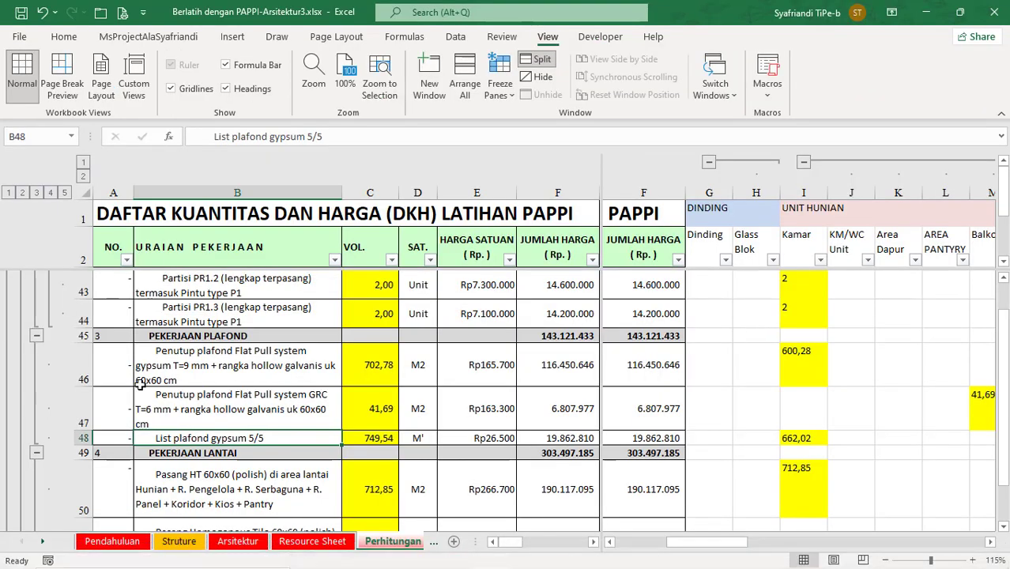
scroll(142, 370, up, 5)
scroll(142, 370, up, 8)
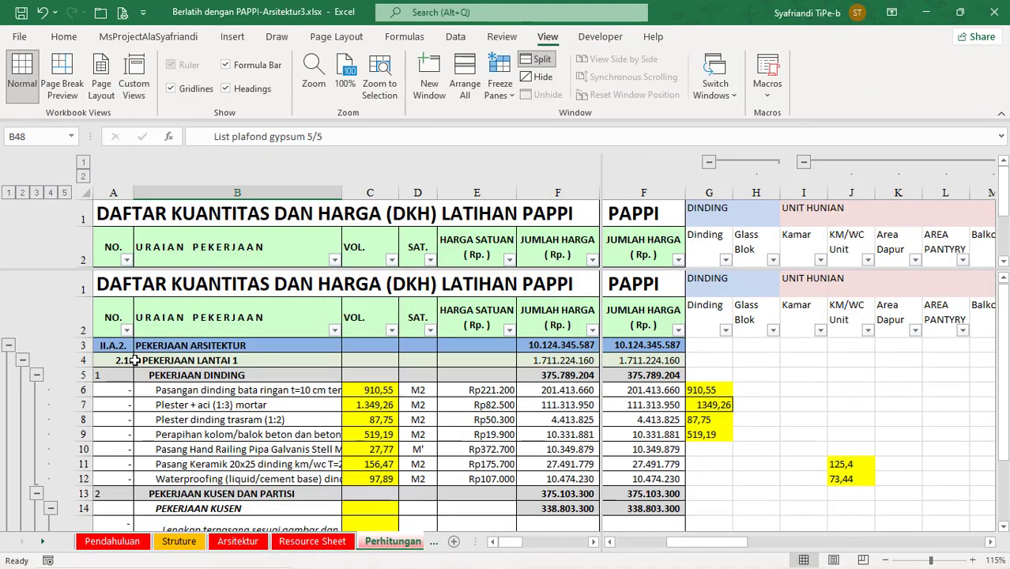
click(23, 361)
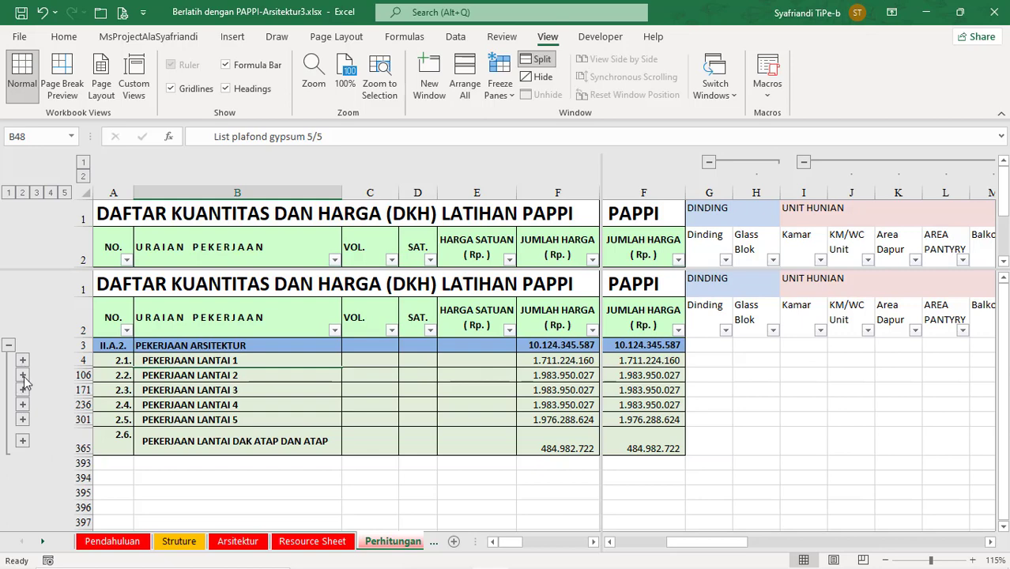
click(22, 377)
click(743, 357)
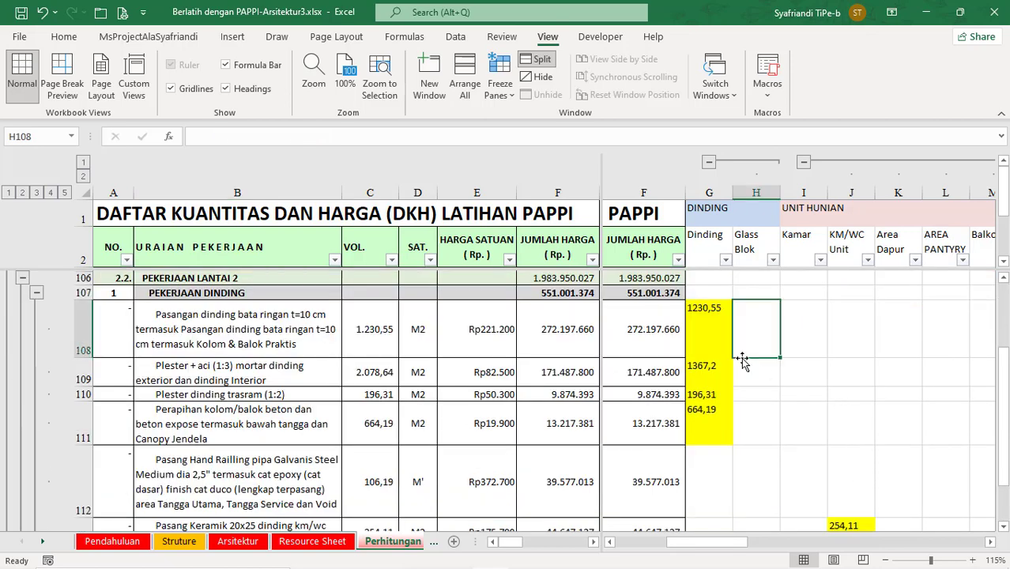
key(Left)
scroll(743, 359, left, 2)
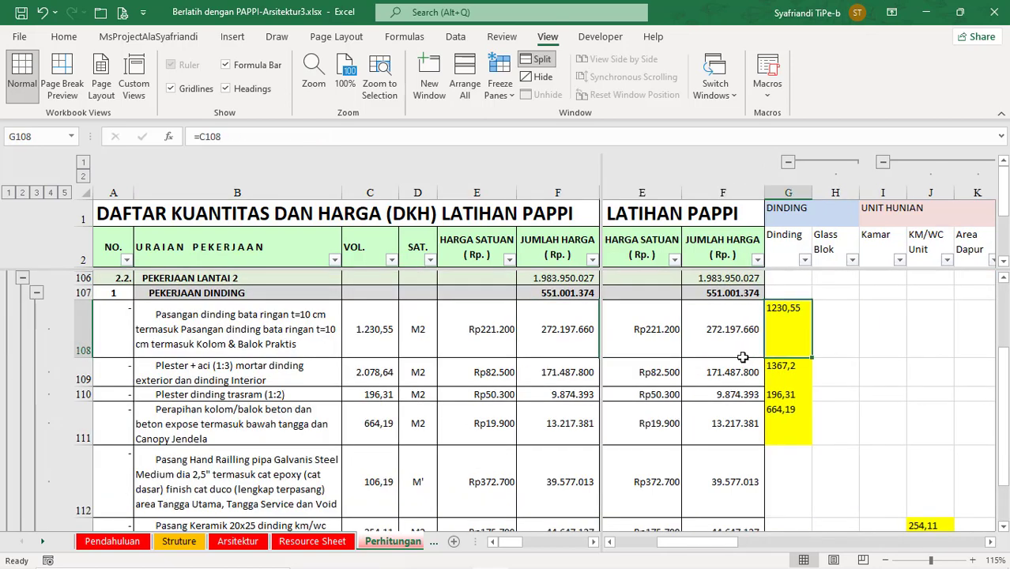
Open BelajarbersamaPAPPI-12C.mpp from the Video No 49 folder.
mouse_move(386, 555)
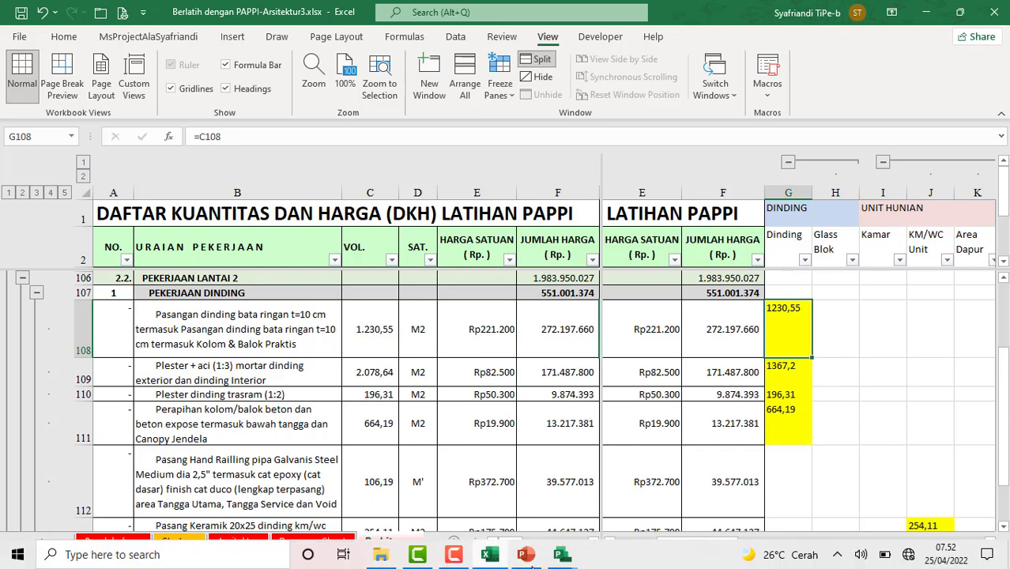
click(380, 555)
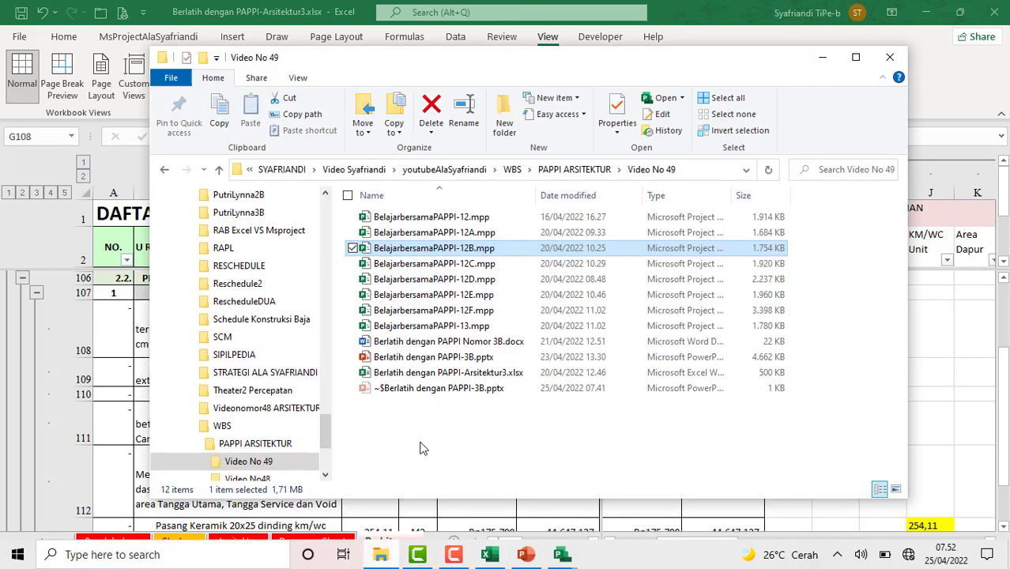
click(397, 268)
double_click(398, 267)
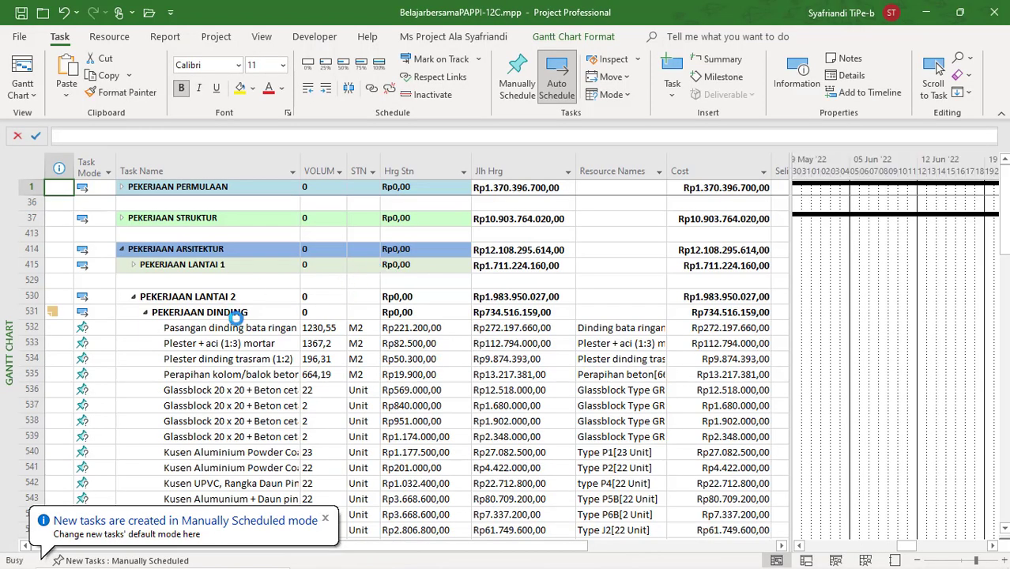
Examine how the PEKERJAAN LANTAI 2 tasks are grouped by area, from PEKERJAAN DINDING through Balkon, Ruangan Umum and Tangga.
click(237, 314)
scroll(241, 324, down, 3)
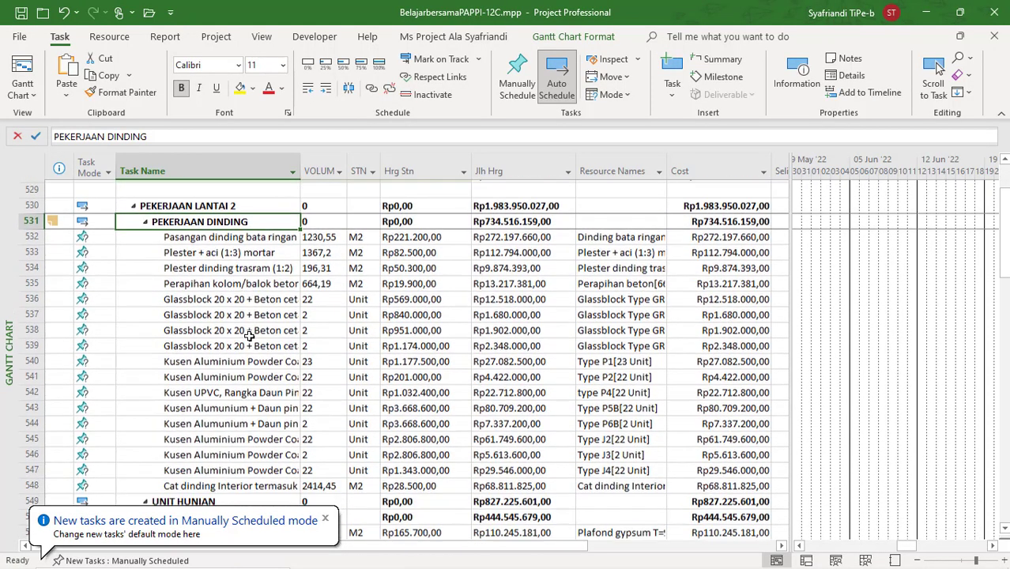
scroll(249, 338, down, 3)
scroll(198, 309, up, 5)
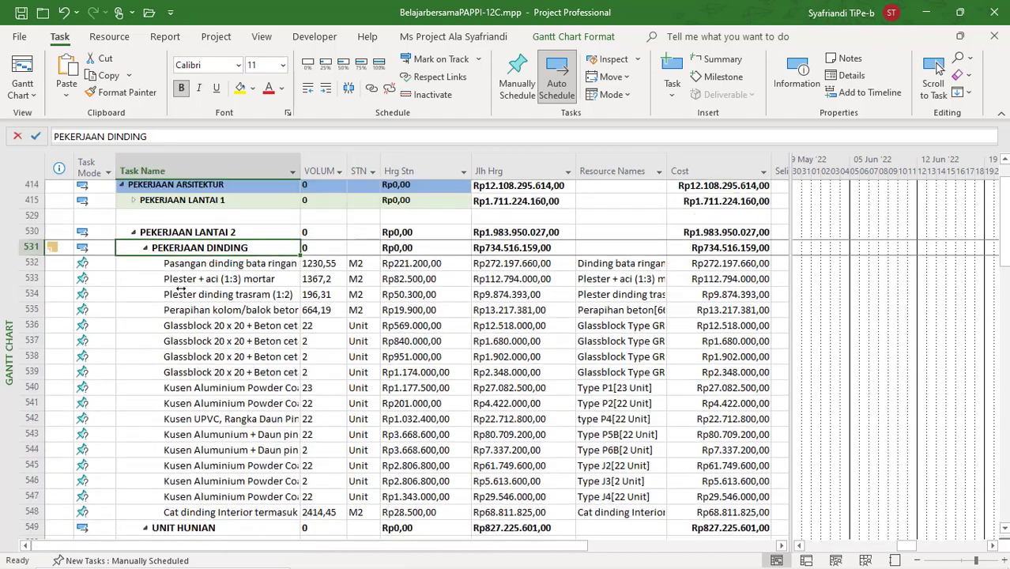
click(135, 235)
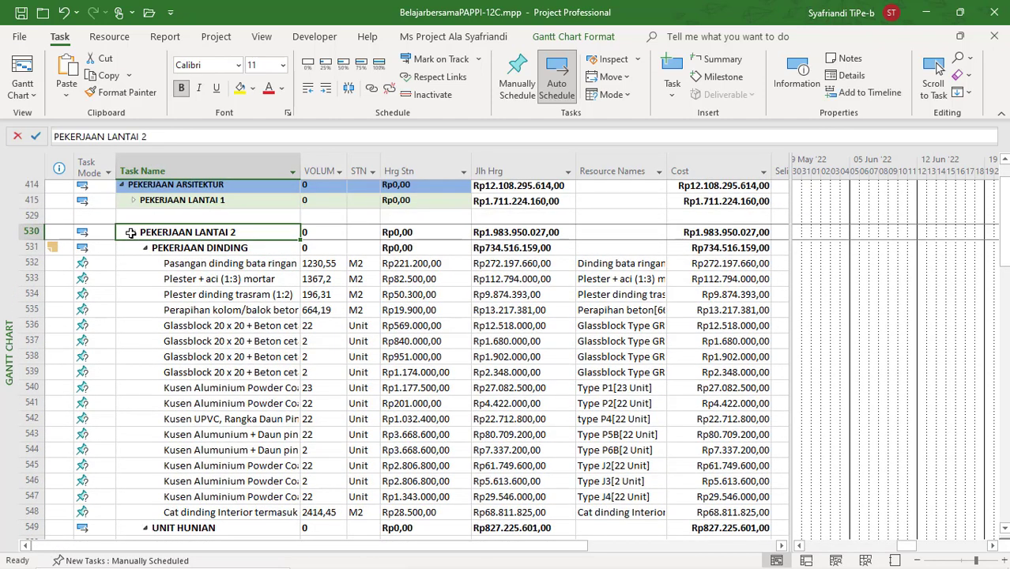
click(134, 217)
scroll(170, 316, down, 1)
scroll(181, 322, down, 14)
click(181, 324)
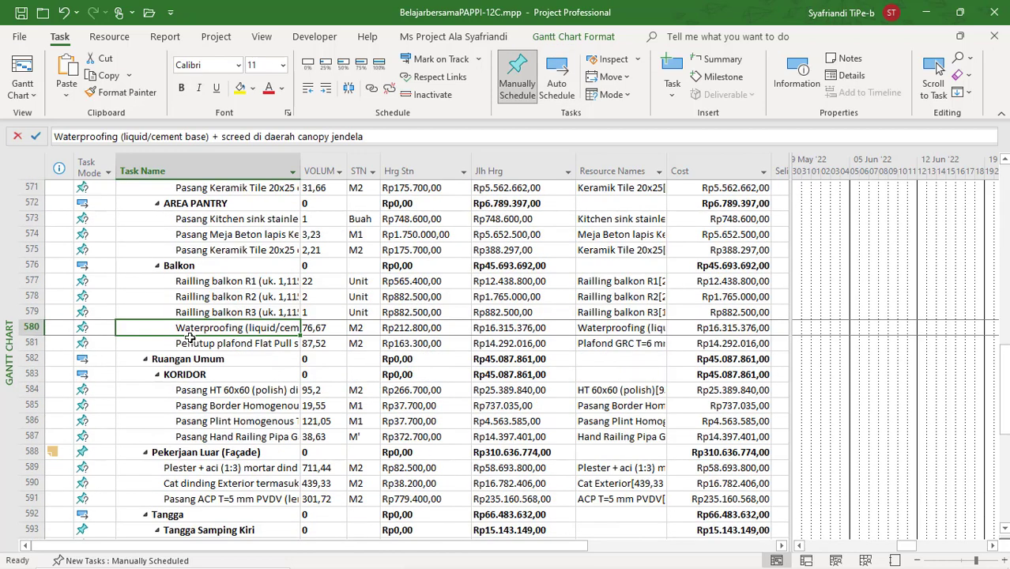
Open BelajarbersamaPAPPI-12D.mpp from the Video No 49 folder.
scroll(204, 355, down, 1)
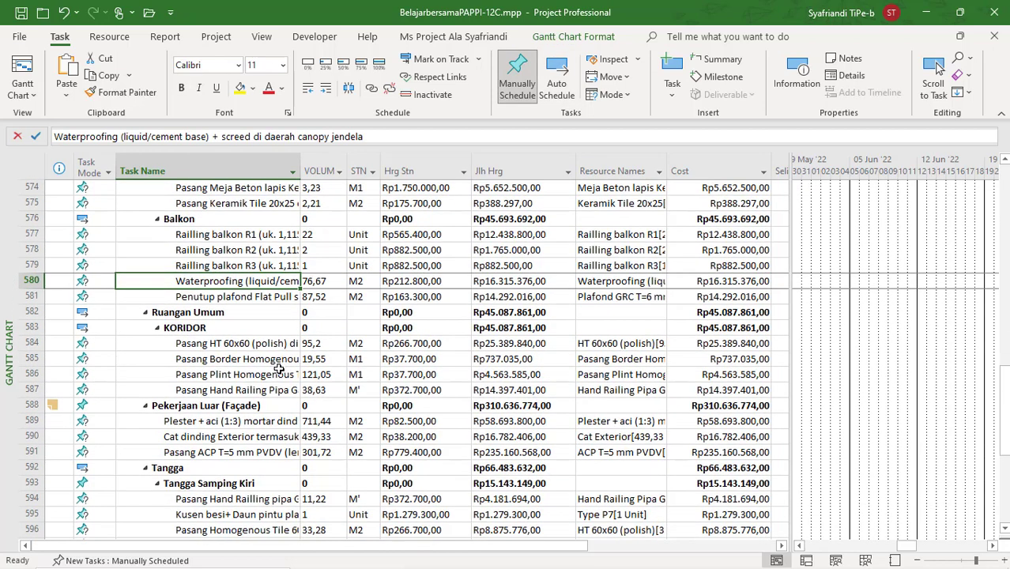
mouse_move(432, 553)
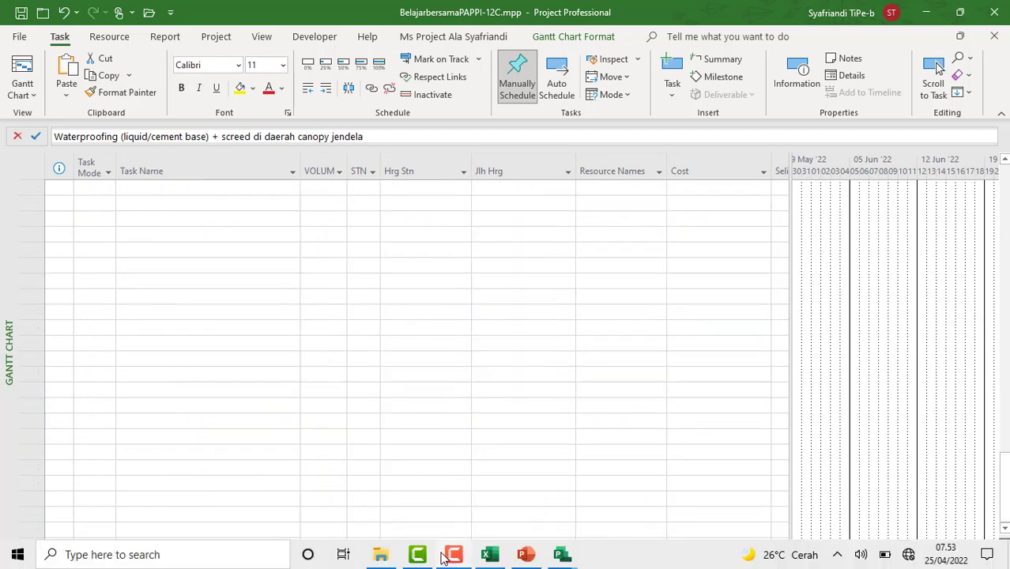
click(381, 556)
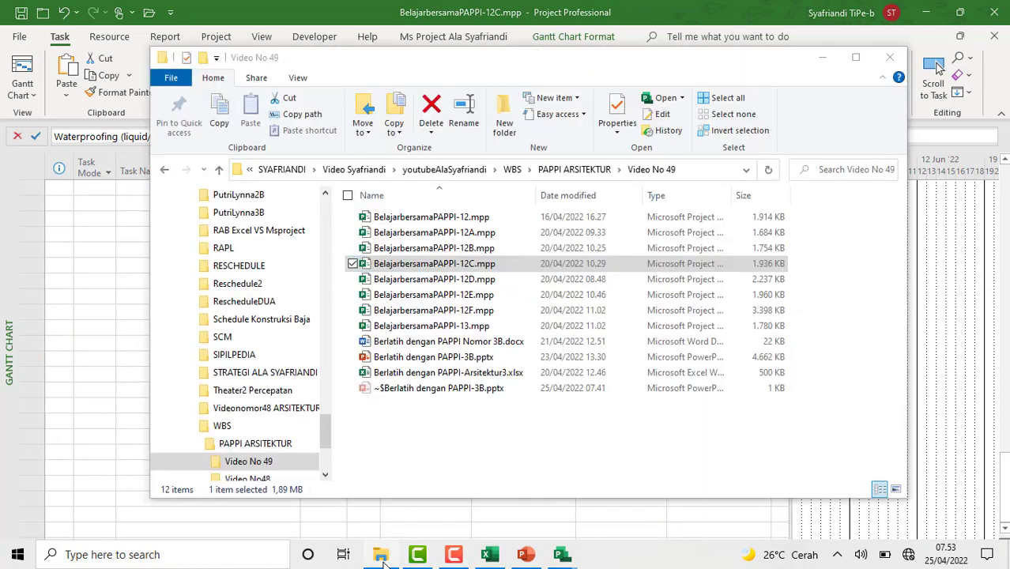
double_click(429, 282)
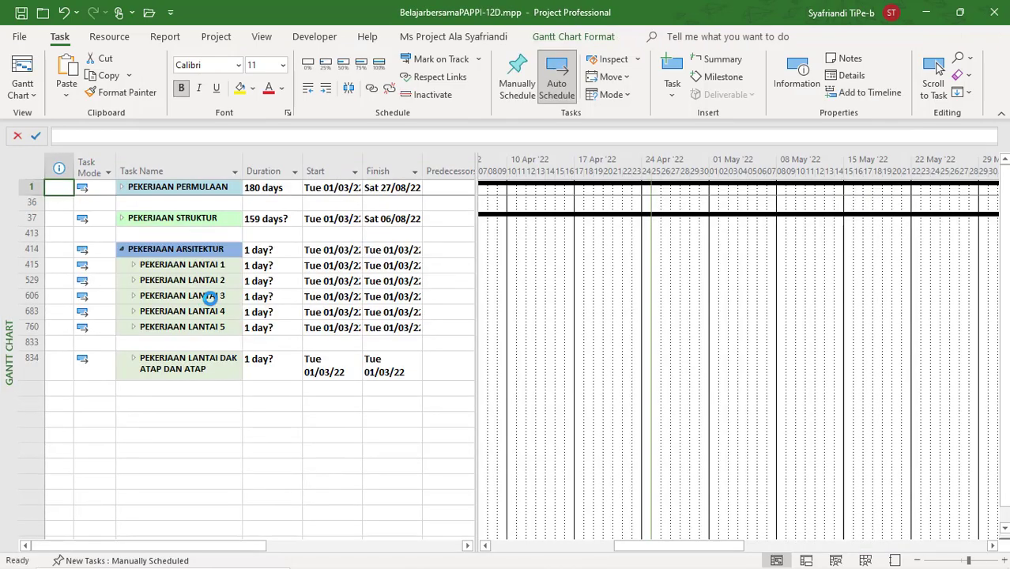
Expand PEKERJAAN LANTAI 5 under PEKERJAAN ARSITEKTUR and view its PEKERJAAN DINDING tasks.
click(209, 297)
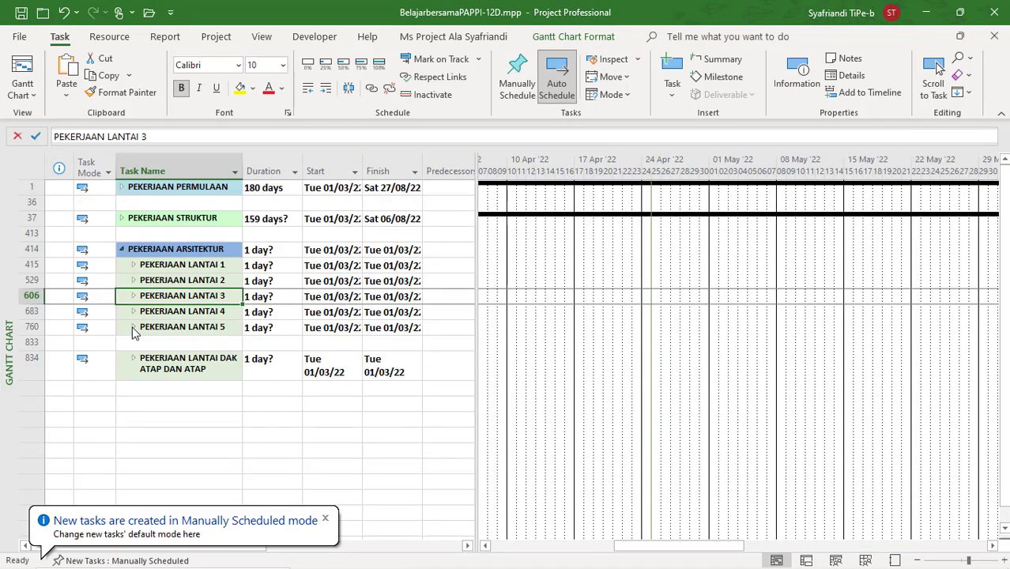
click(132, 327)
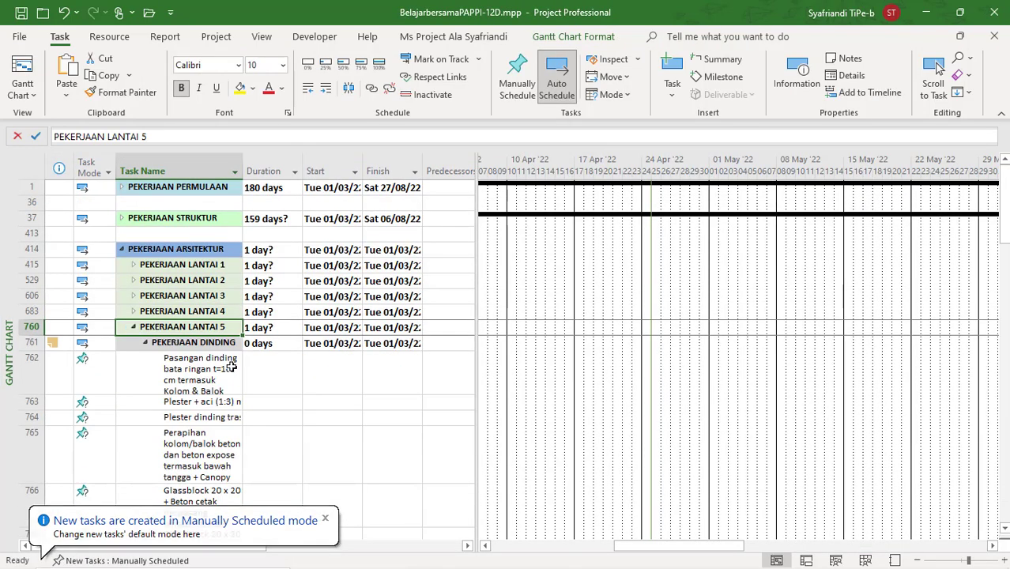
scroll(228, 371, down, 2)
scroll(228, 372, down, 1)
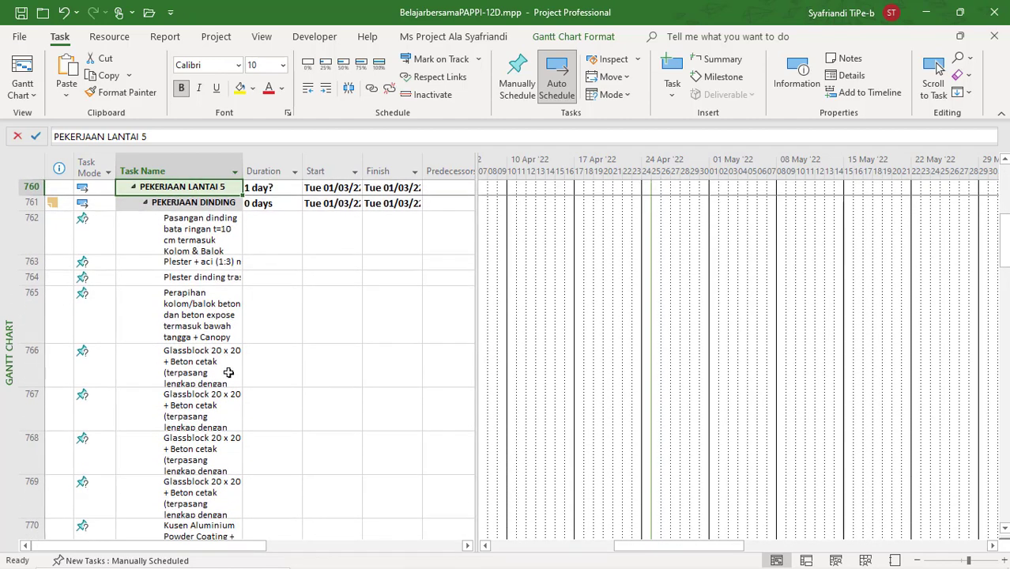
scroll(229, 371, up, 3)
Switch to the PowerPoint presentation to review the Agenda belajar bersama PAPPI-3B slide.
mouse_move(342, 554)
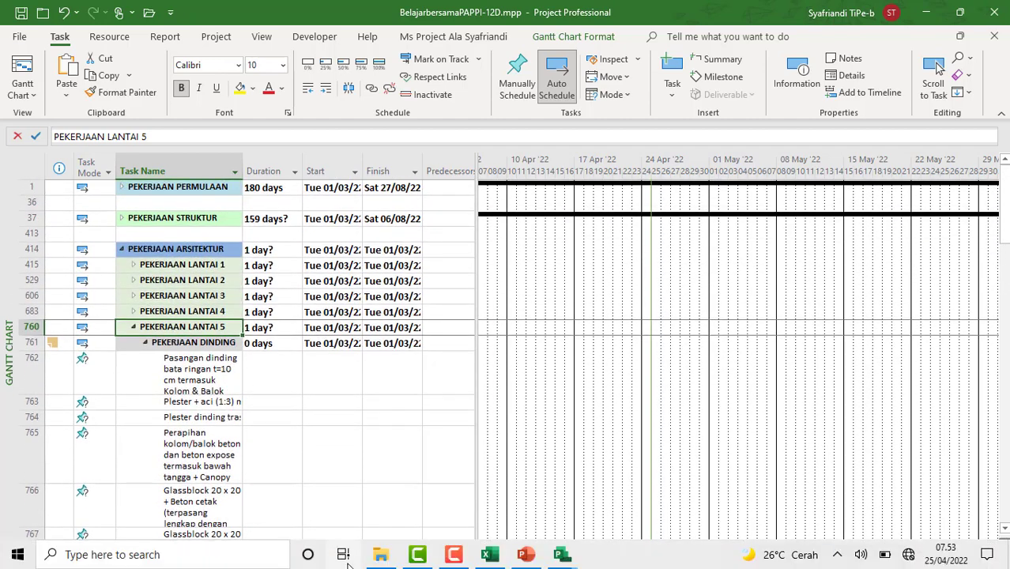
click(525, 555)
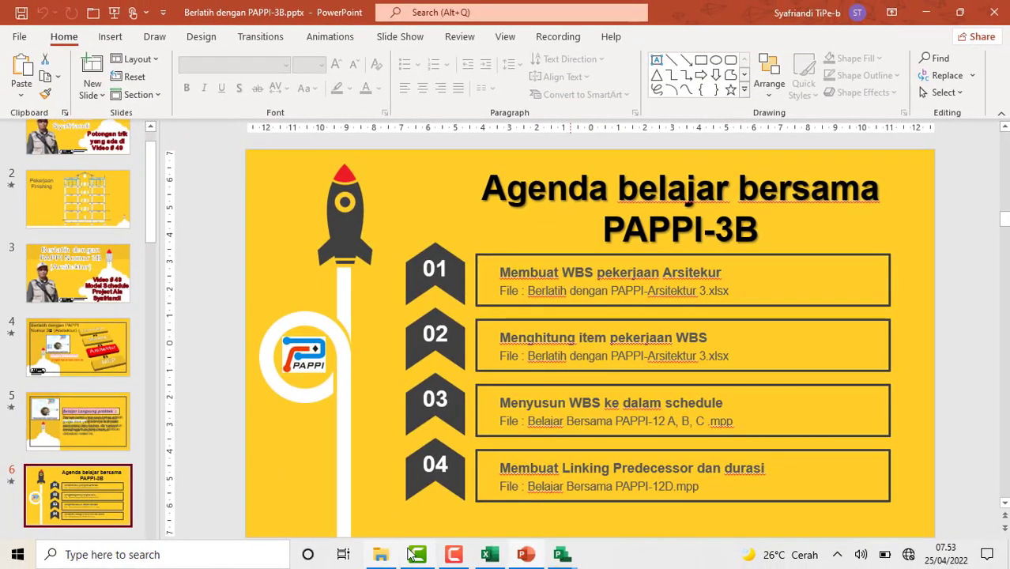
Close the BelajarbersamaPAPPI-12B, 12C and 12A project files without saving their changes, keeping BelajarbersamaPAPPI-12D.mpp open.
mouse_move(564, 558)
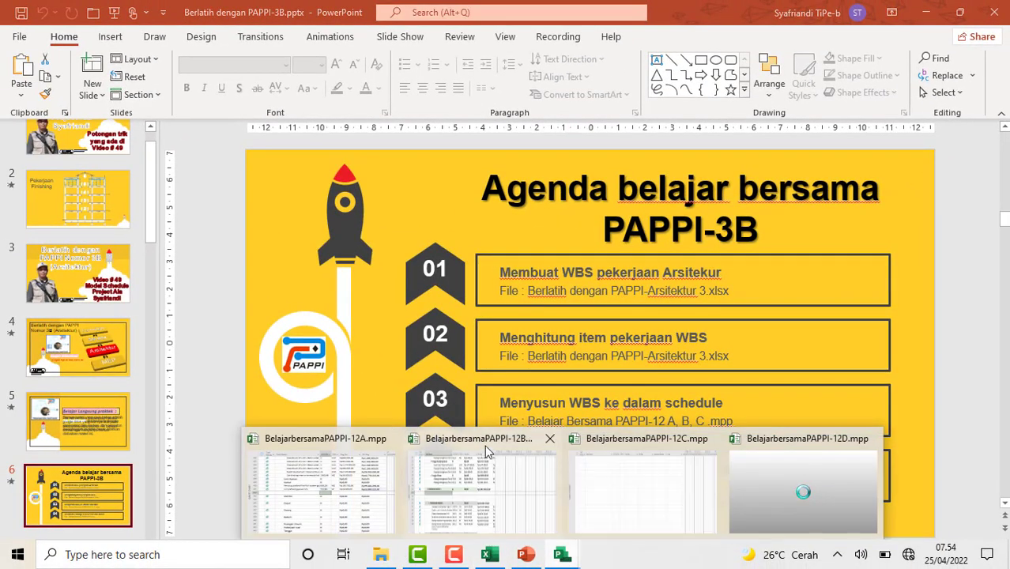
click(486, 466)
click(994, 12)
click(510, 334)
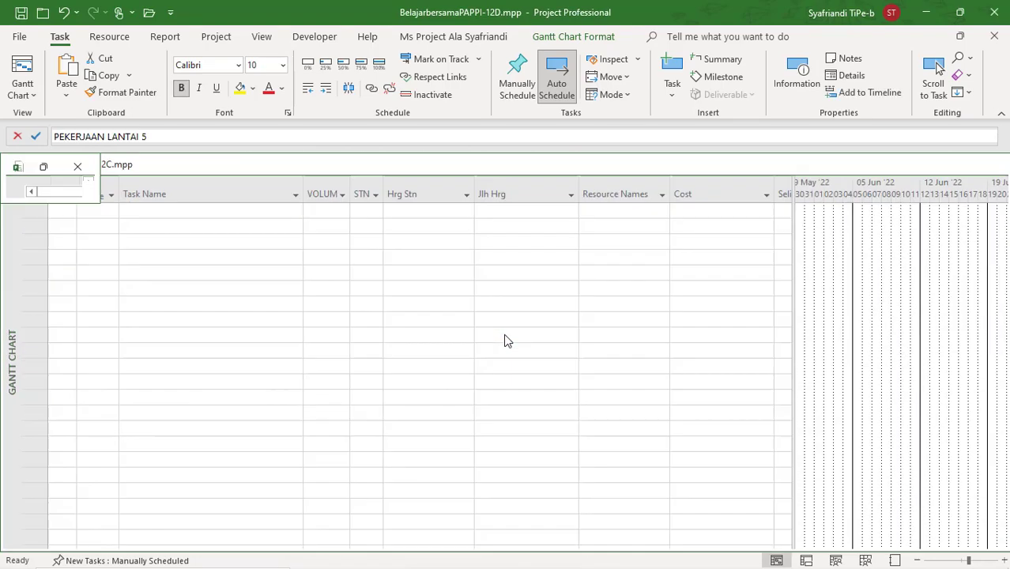
mouse_move(562, 556)
click(623, 439)
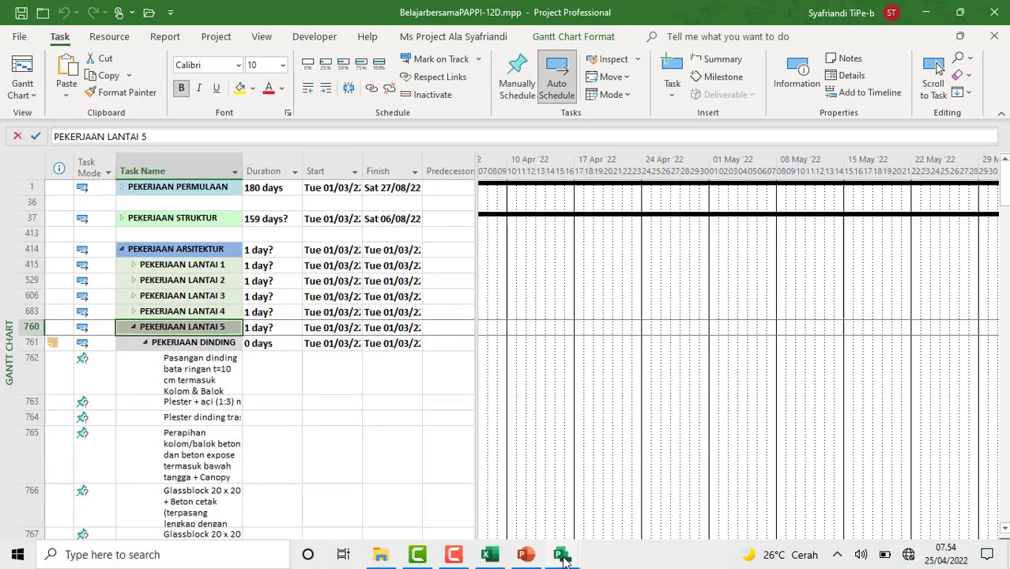
click(544, 439)
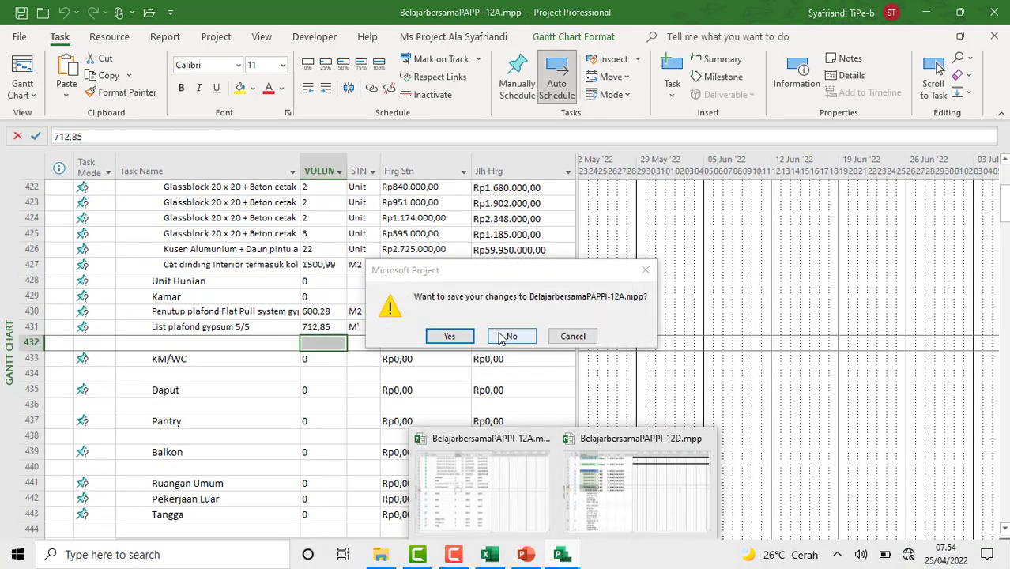
click(510, 335)
Review the area groups of PEKERJAAN LANTAI 5 and expand PEKERJAAN LANTAI DAK ATAP DAN ATAP to show its subgroups.
scroll(300, 376, down, 1)
scroll(300, 376, down, 10)
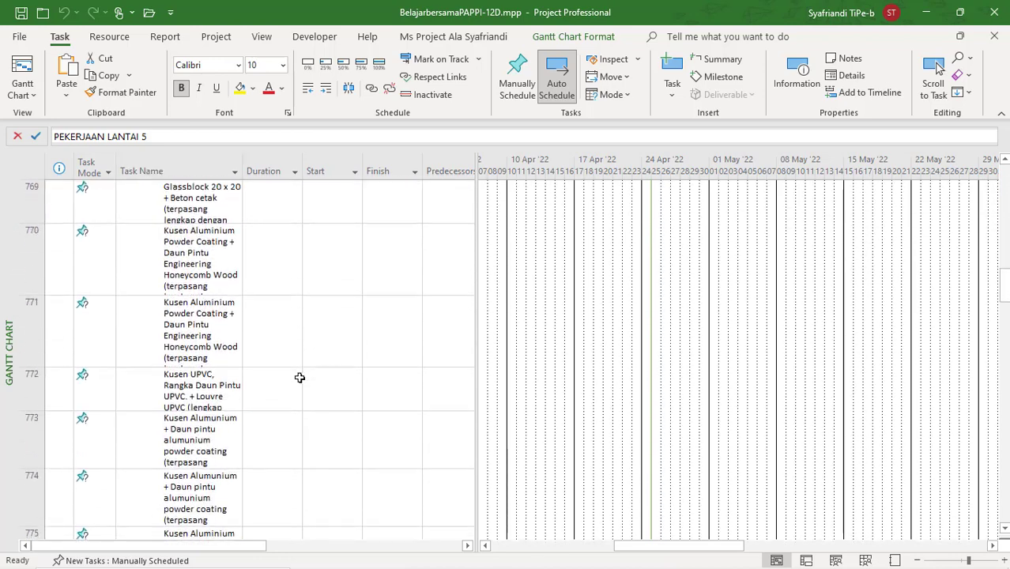
scroll(297, 376, down, 6)
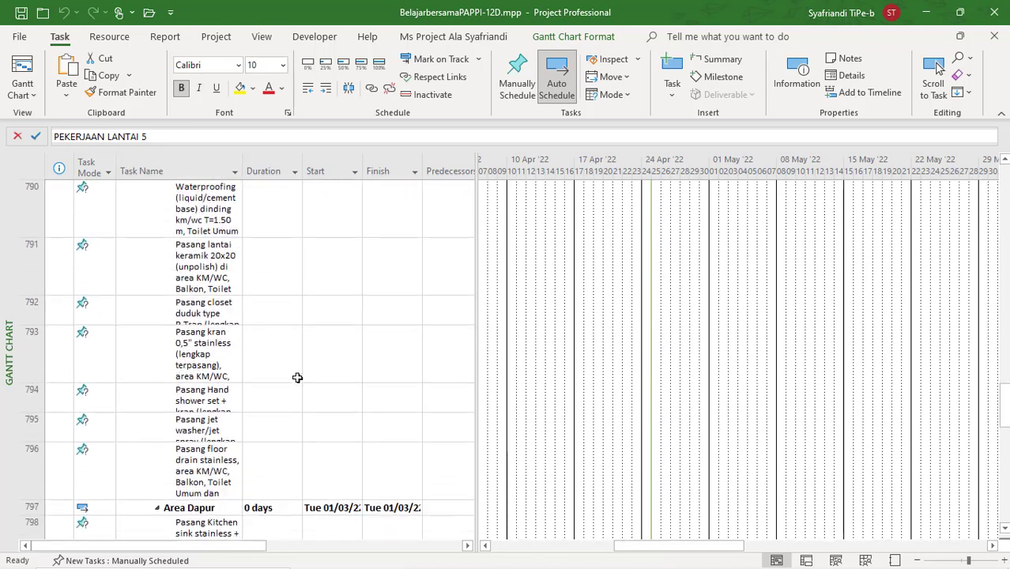
scroll(1005, 467, down, 3)
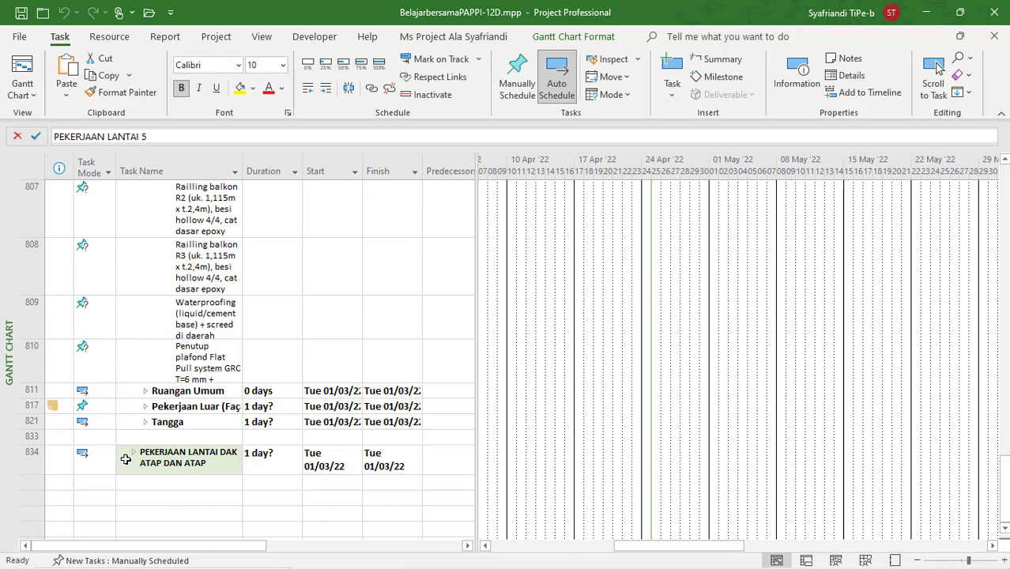
click(134, 457)
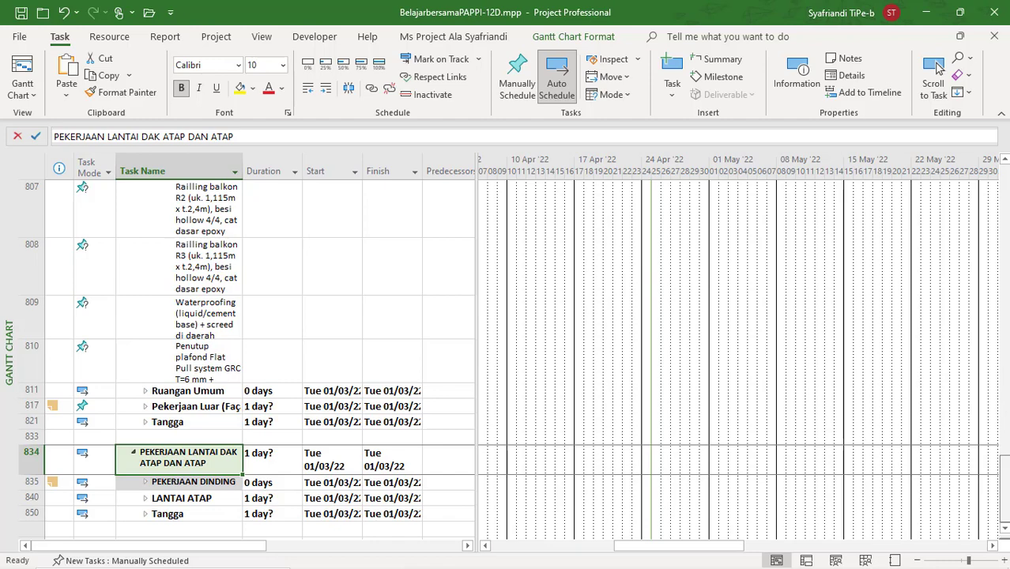
scroll(148, 422, down, 6)
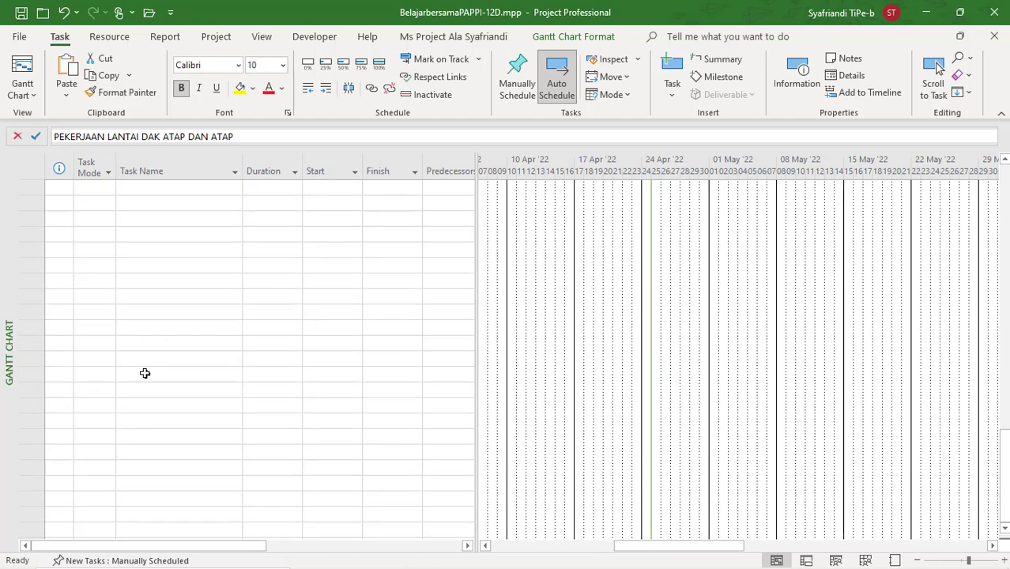
scroll(145, 373, up, 10)
scroll(162, 474, down, 3)
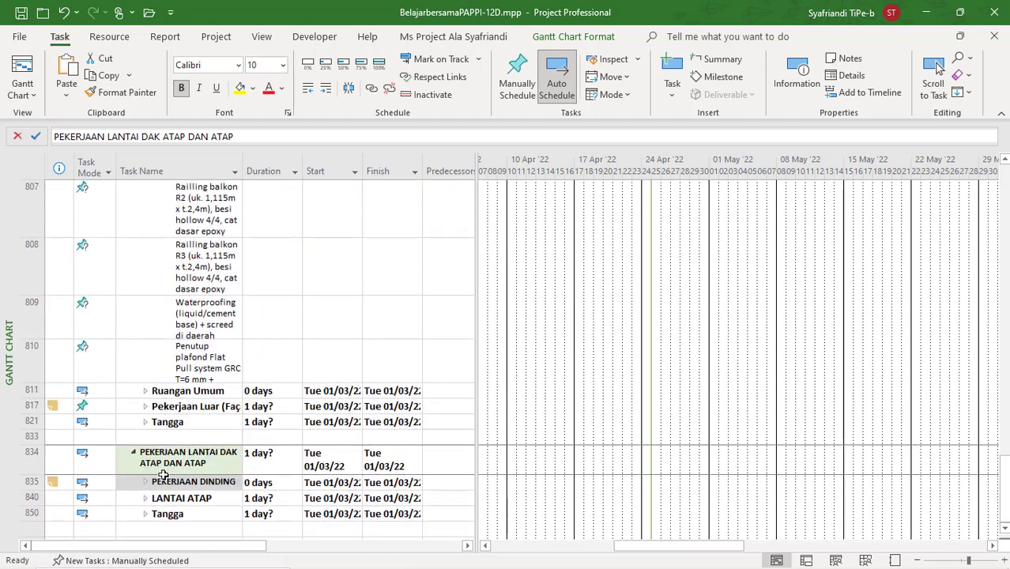
scroll(162, 475, down, 2)
Expand the Tangga group under PEKERJAAN LANTAI DAK ATAP DAN ATAP and view its tasks down to the last Cat plafond expose.
click(142, 278)
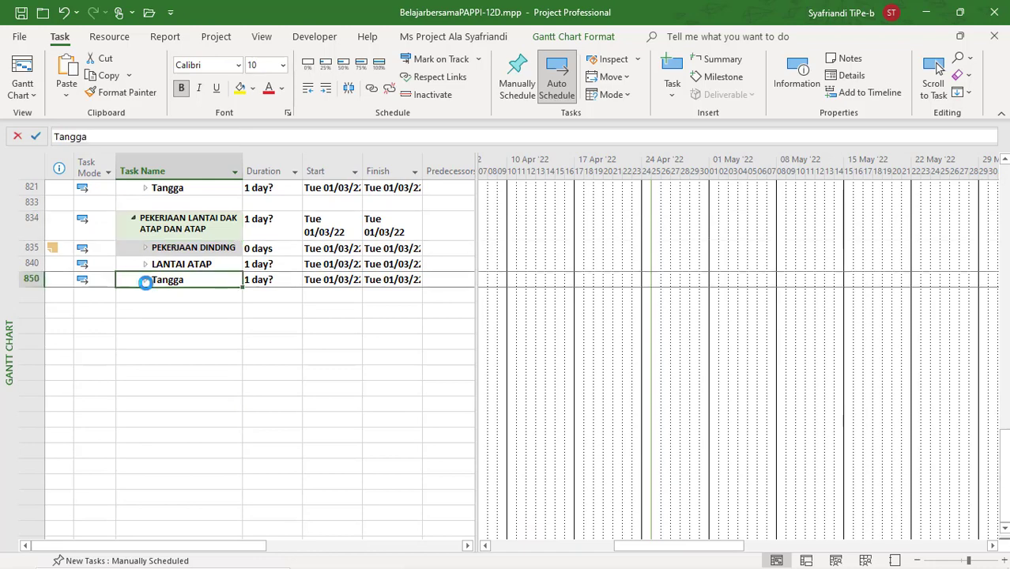
click(145, 280)
scroll(155, 309, down, 1)
scroll(156, 309, down, 8)
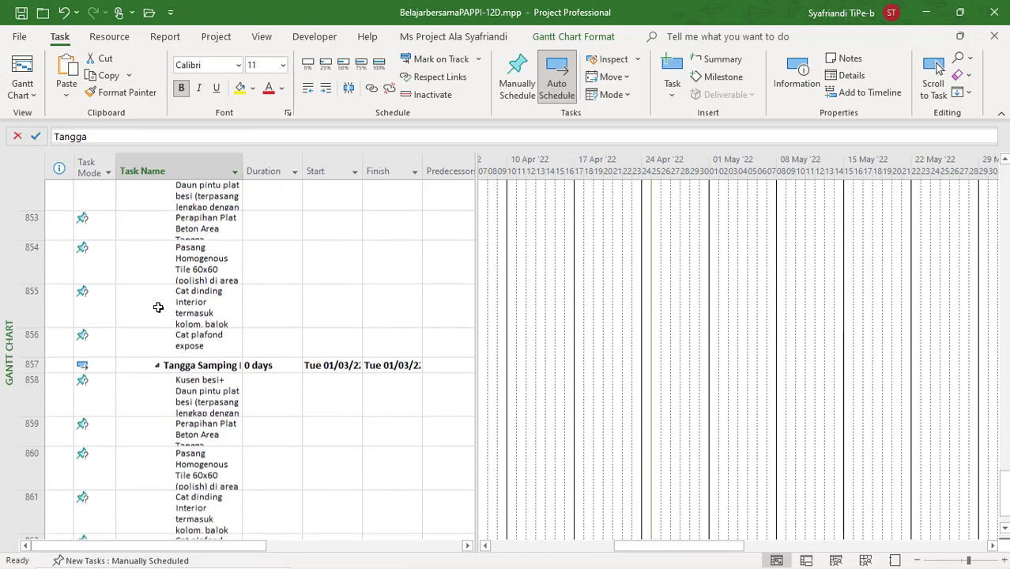
scroll(24, 287, down, 3)
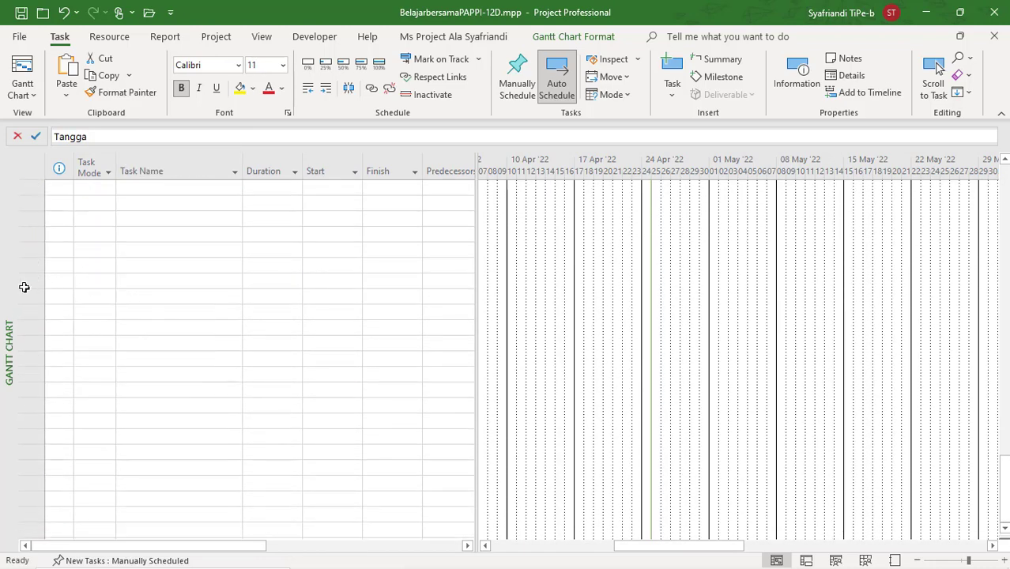
scroll(235, 309, up, 5)
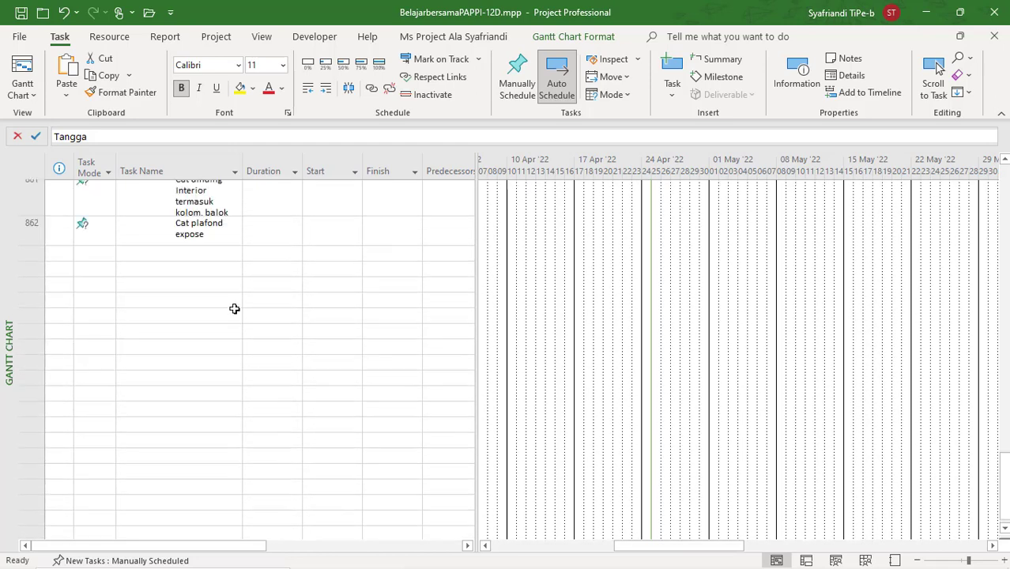
click(176, 283)
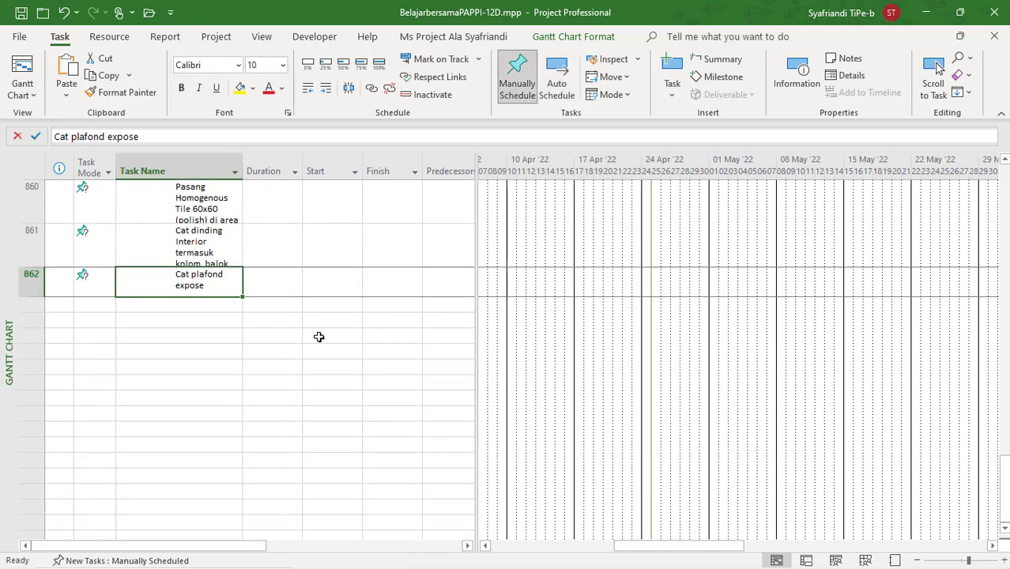
Return to PEKERJAAN DINDING under PEKERJAAN LANTAI 5 and examine the Glassblock 20 x 20 tasks, Type GR1 through GR4.
drag(1003, 468, 995, 289)
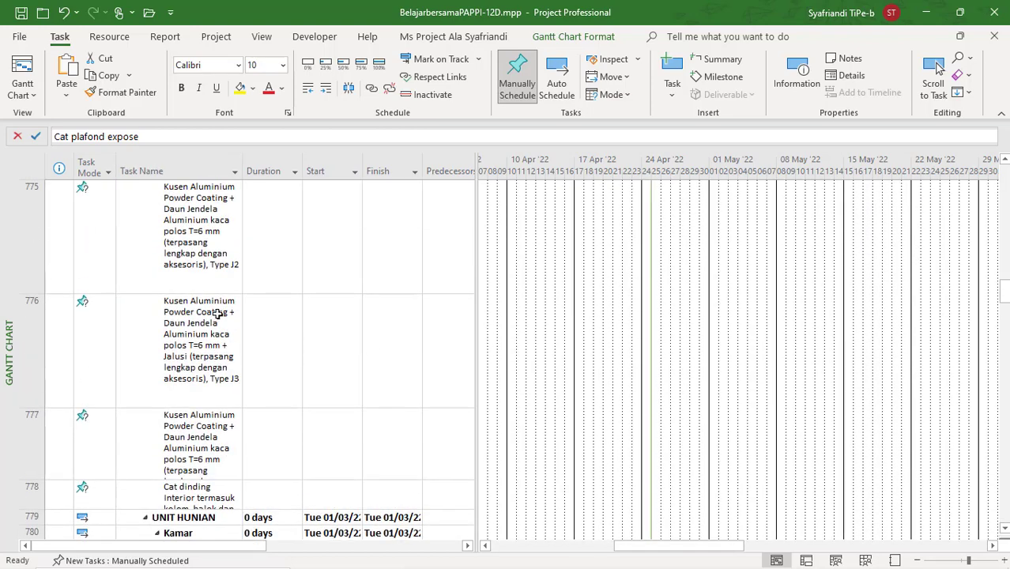
scroll(219, 313, up, 4)
scroll(219, 314, up, 4)
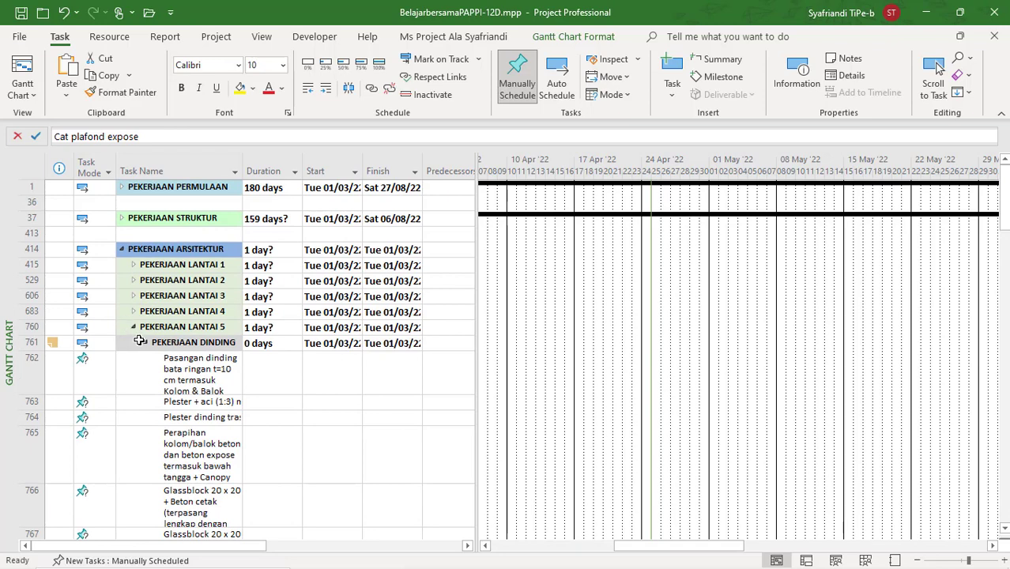
click(181, 375)
scroll(188, 378, down, 2)
scroll(187, 377, down, 1)
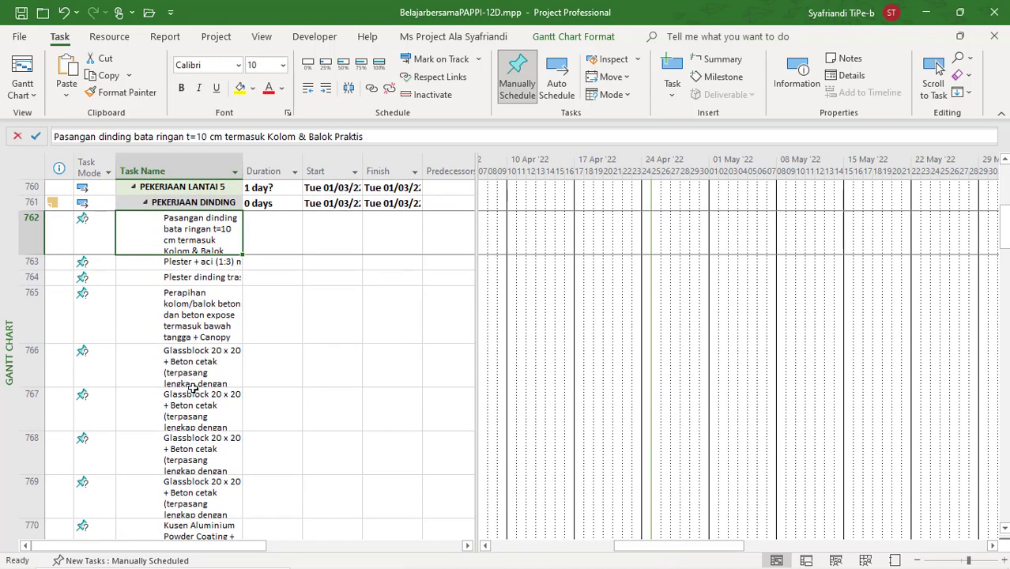
click(204, 365)
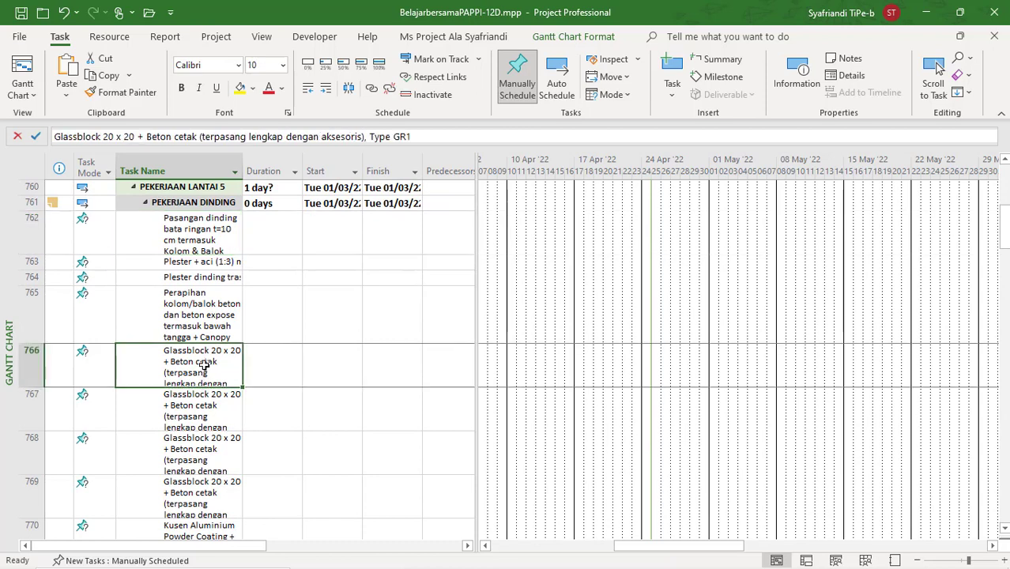
click(205, 406)
click(196, 460)
click(204, 496)
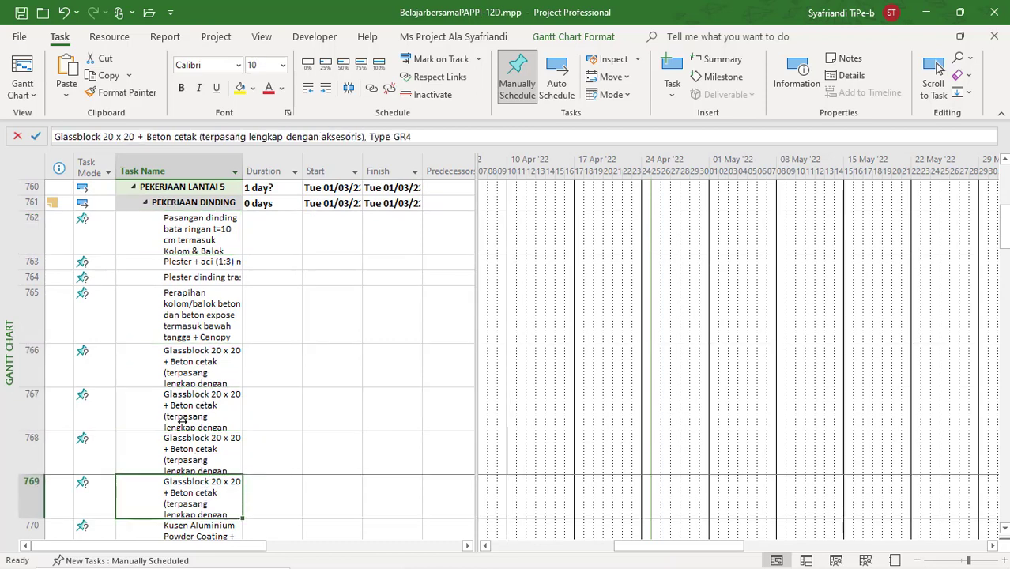
Insert a new task named Glass Block above the Glassblock Type GR1 task in PEKERJAAN LANTAI 5.
click(191, 362)
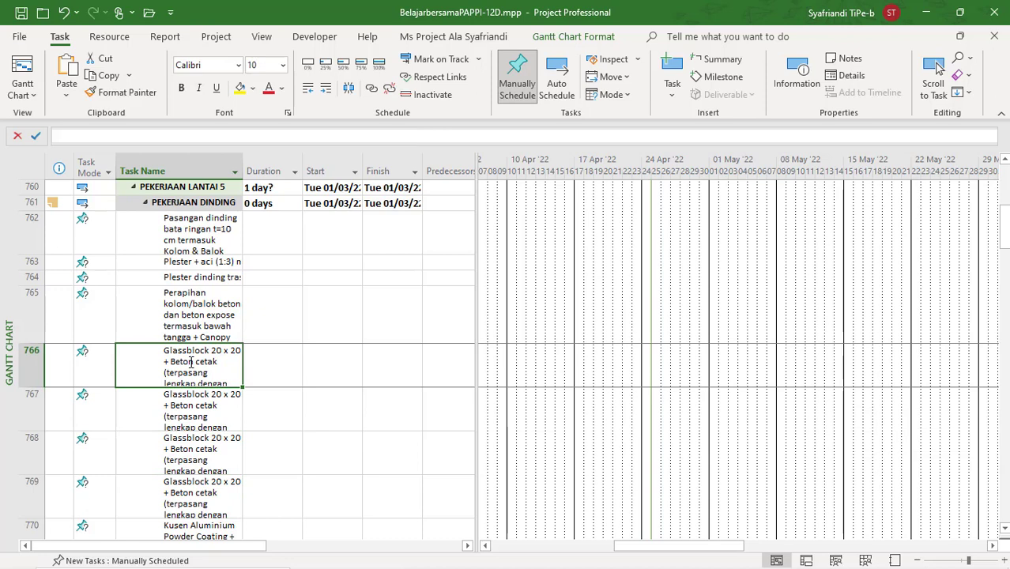
key(Insert)
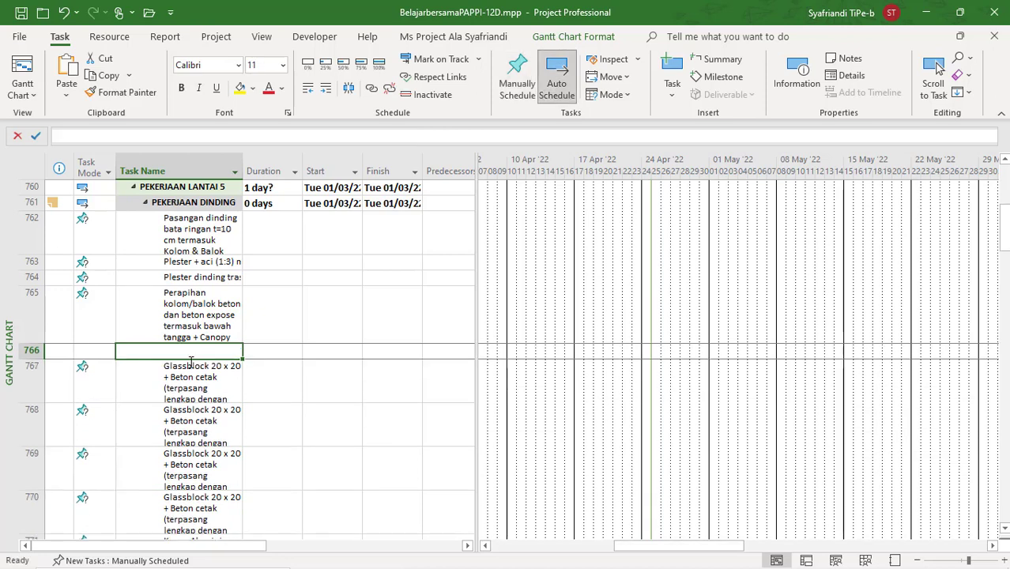
text(Glass)
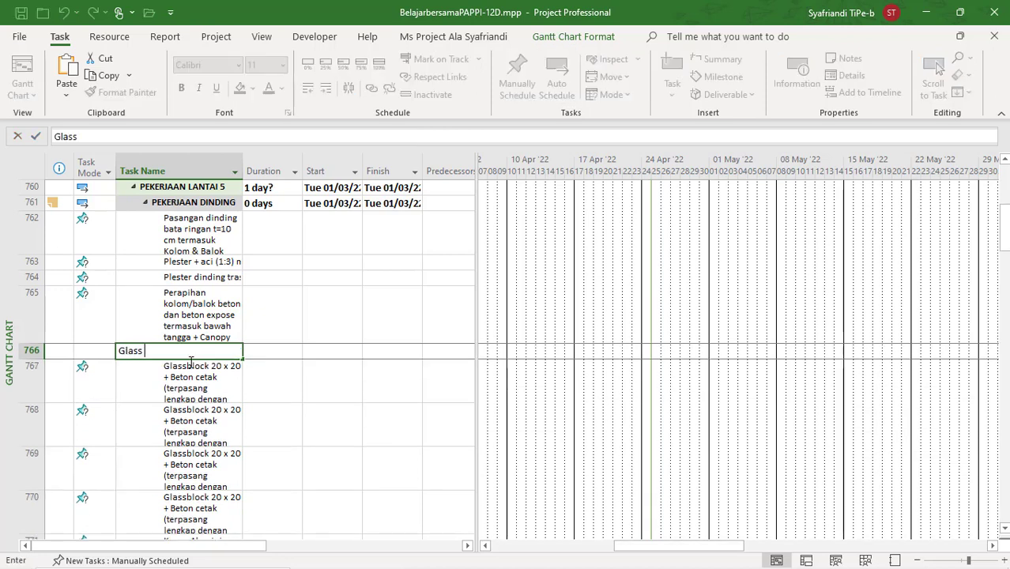
text( Block)
key(Return)
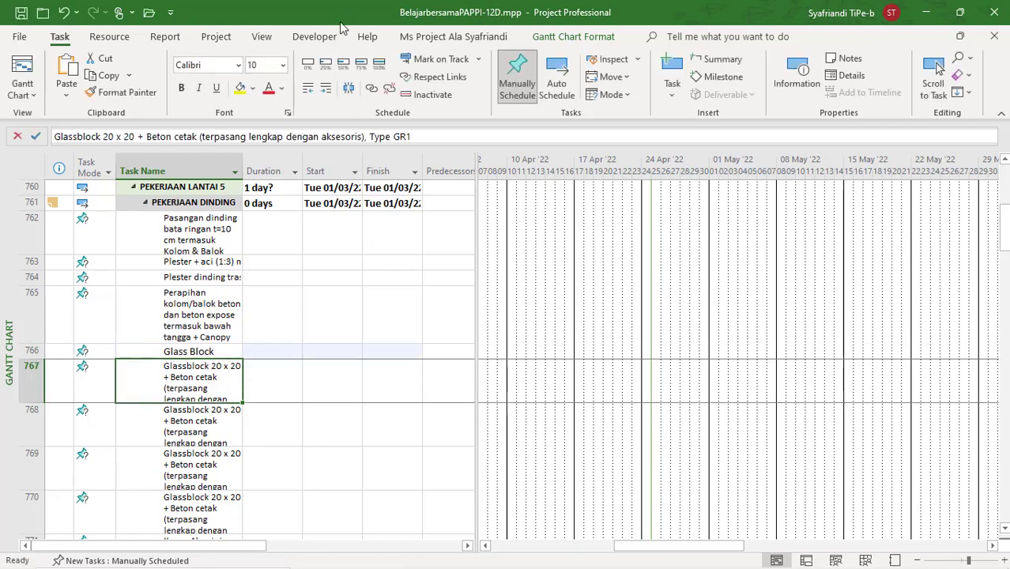
Switch the task list to the table with the VOLUM, STN and Hrg Stn columns.
click(271, 39)
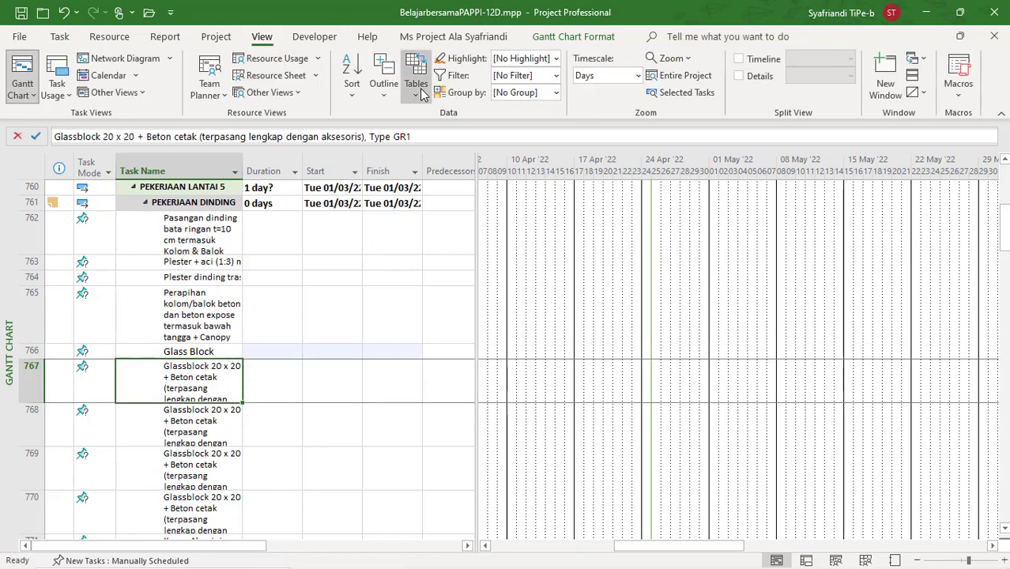
click(415, 86)
click(437, 156)
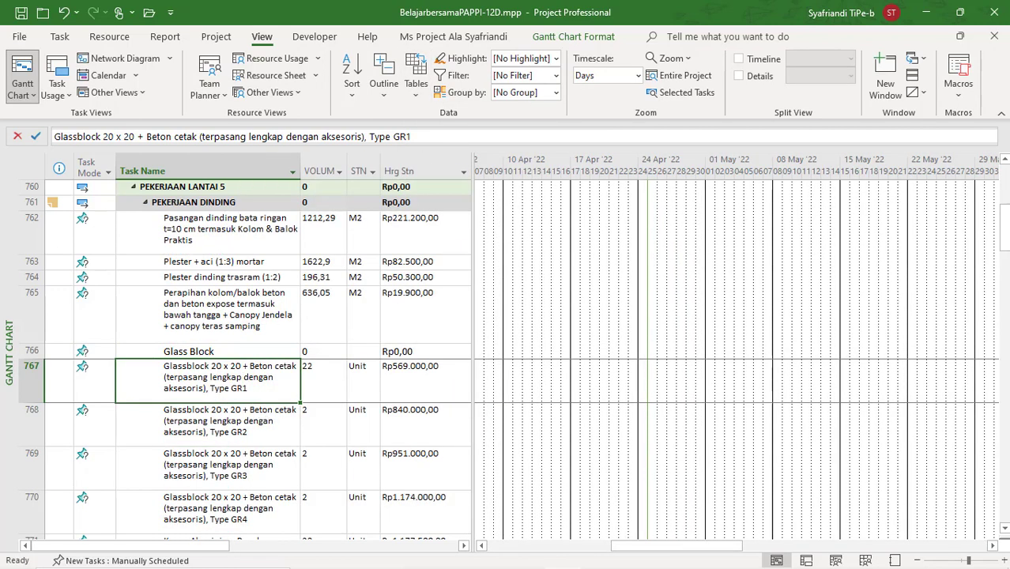
Copy the name, VOLUM and STN values of the four Glassblock tasks, Type GR1 to GR4, into the Glass Block task's notes.
scroll(300, 422, down, 1)
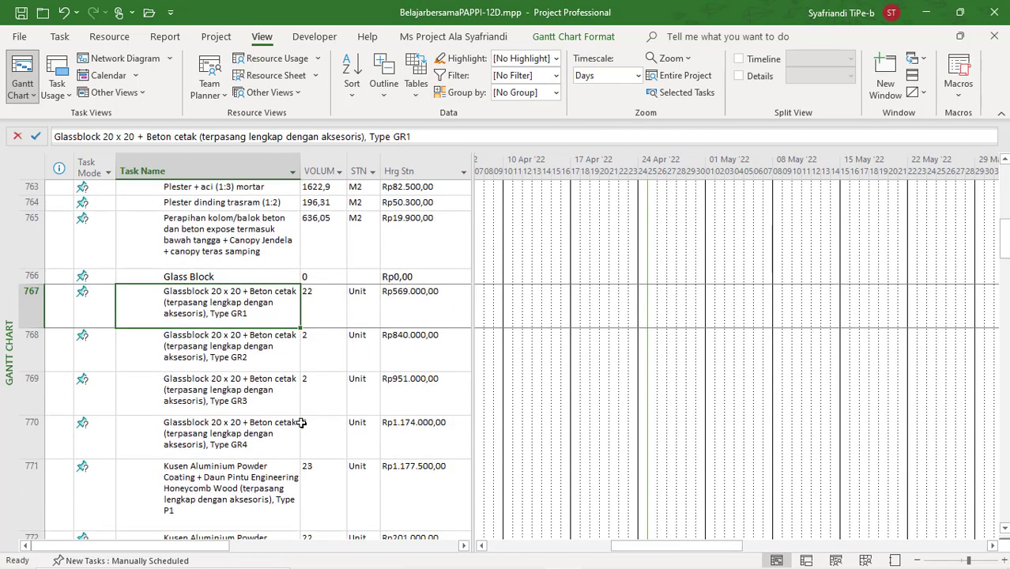
shift+click(365, 441)
key(ctrl+c)
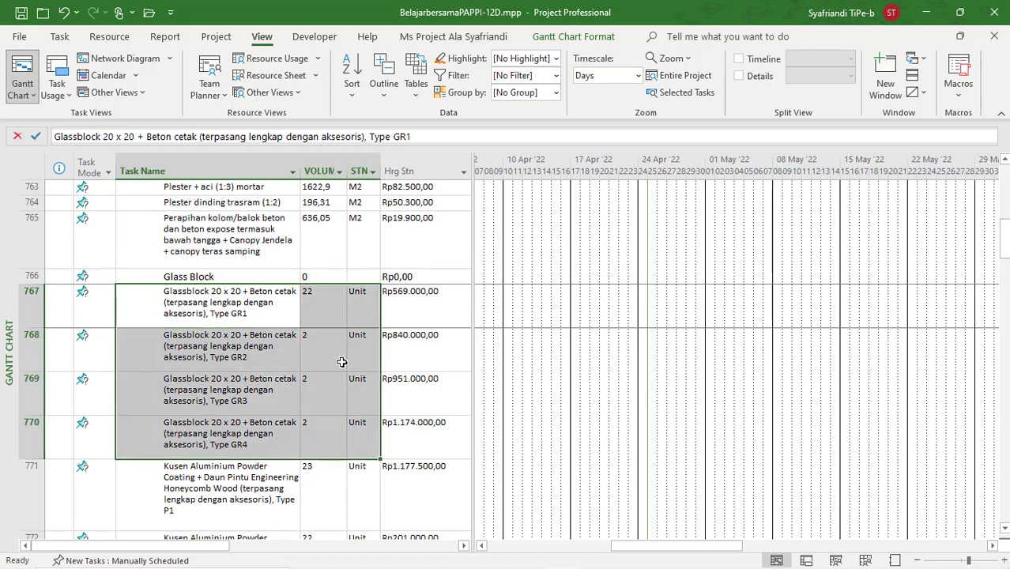
click(257, 277)
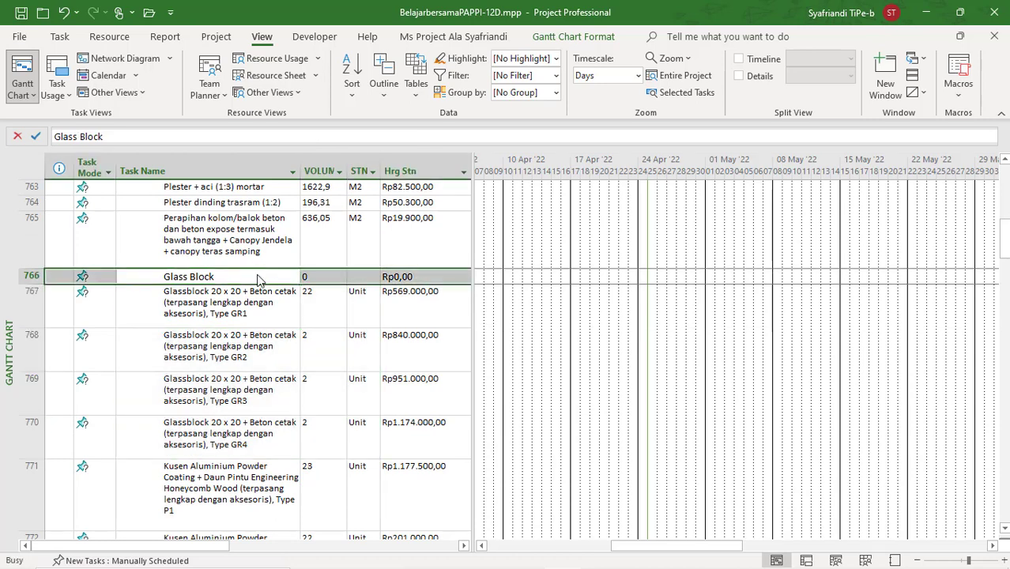
double_click(258, 276)
click(478, 171)
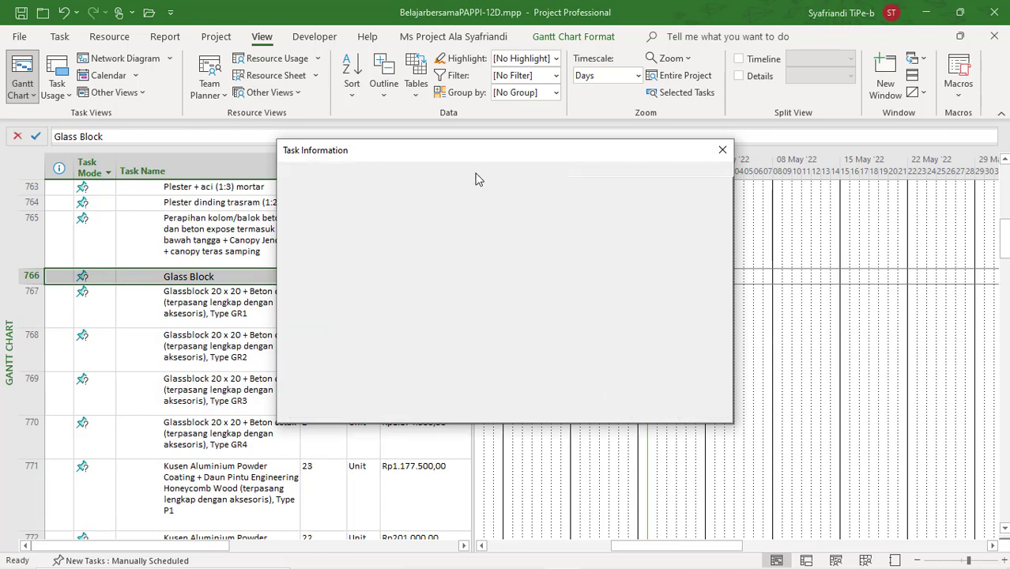
key(ctrl+v)
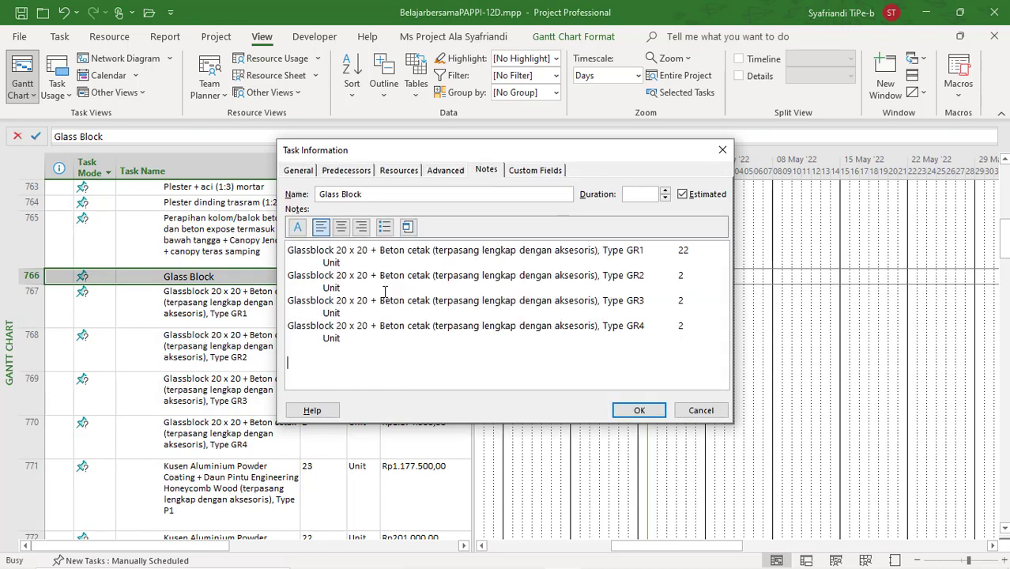
Format the four Glassblock lines in the Glass Block notes as a bulleted list and save the notes.
drag(380, 250, 394, 337)
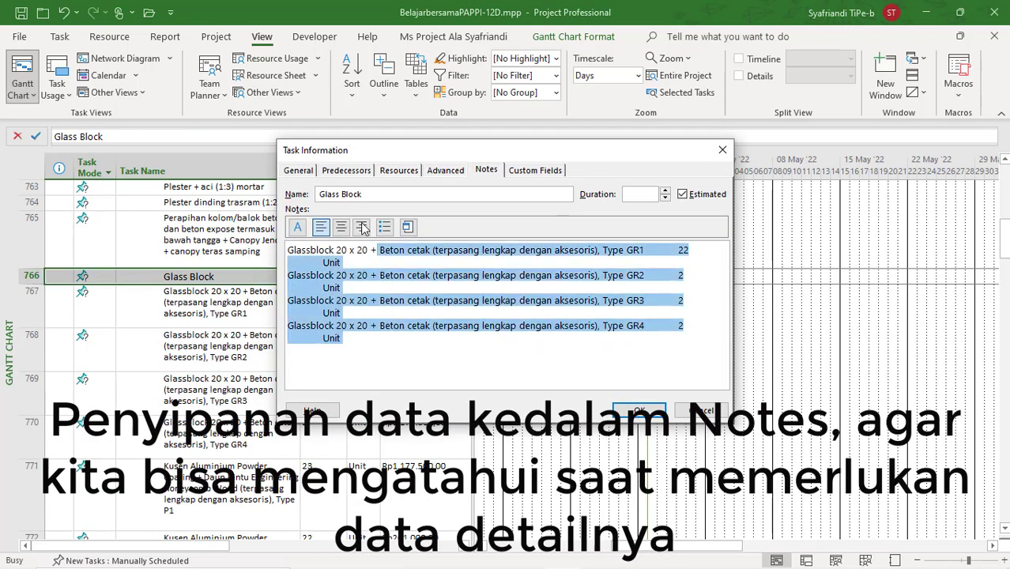
click(384, 227)
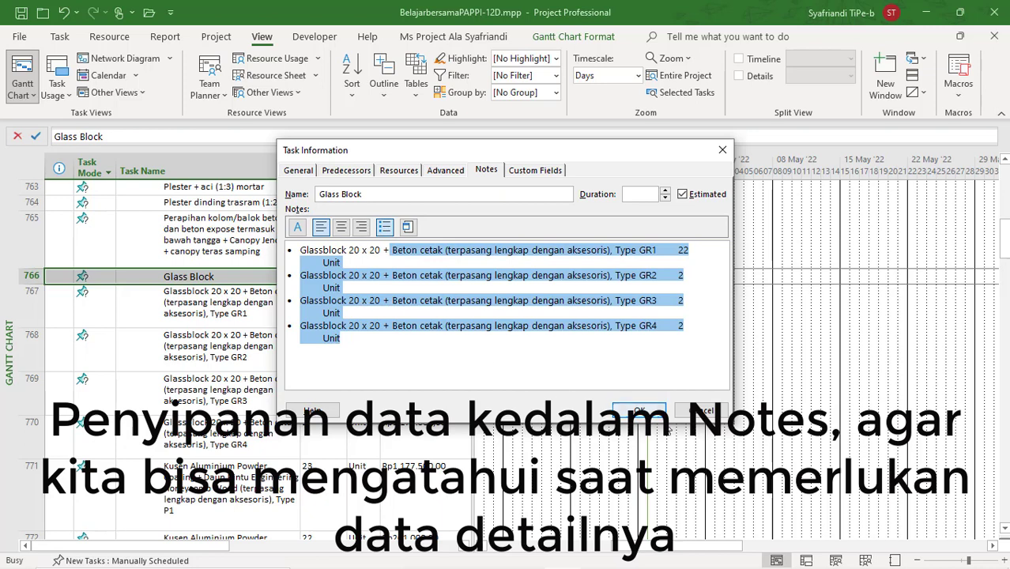
click(627, 408)
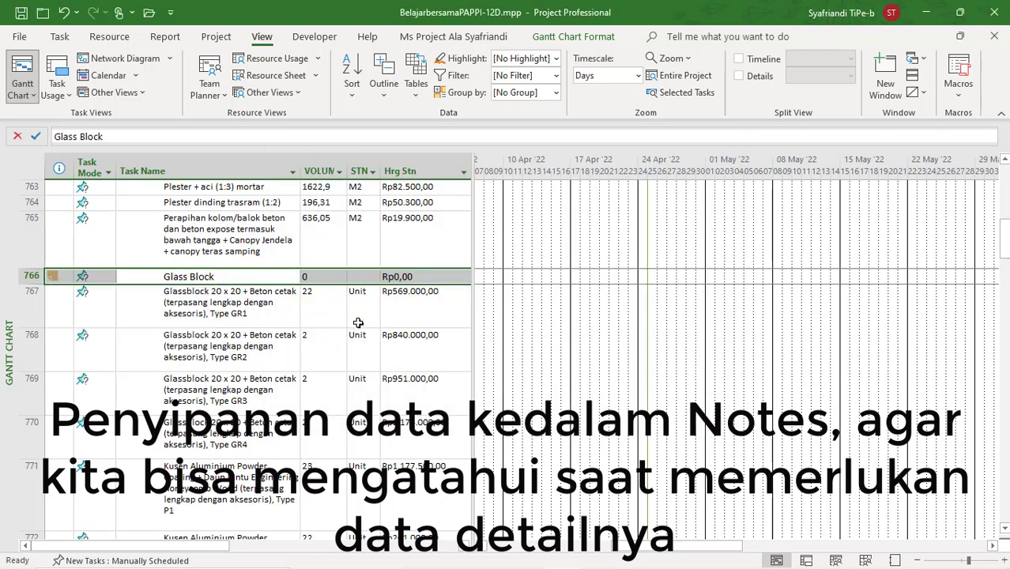
Copy the Resource Names of the Glassblock Type GR1 to GR4 tasks and append them below the bulleted list in Glass Block's notes.
drag(472, 320, 737, 338)
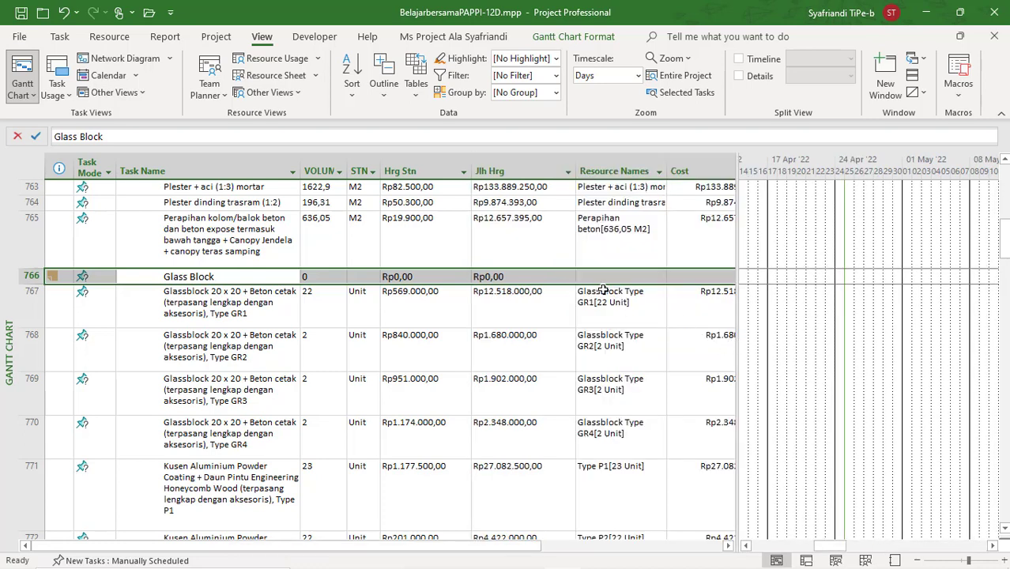
drag(610, 299, 619, 426)
key(ctrl+c)
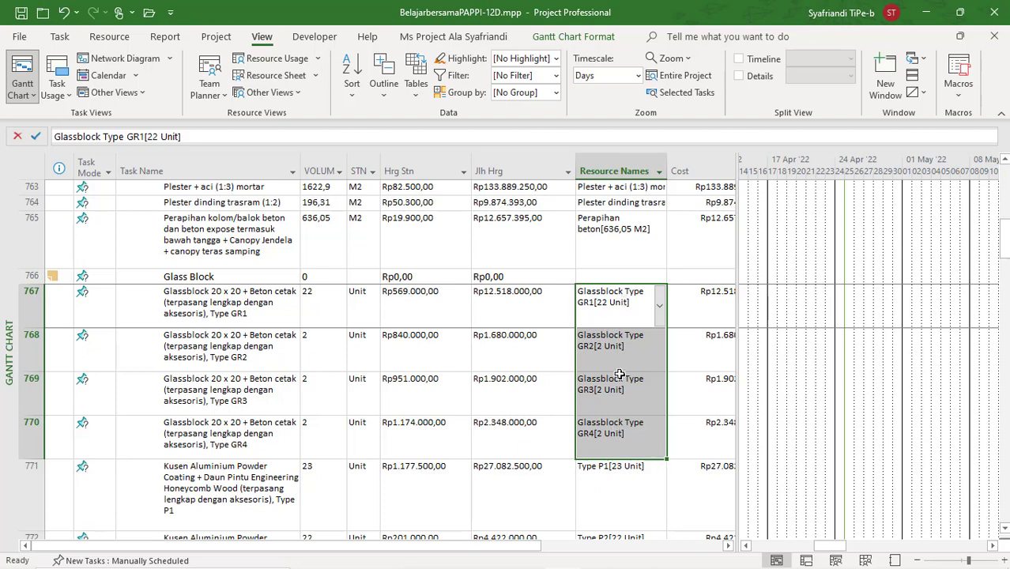
click(239, 278)
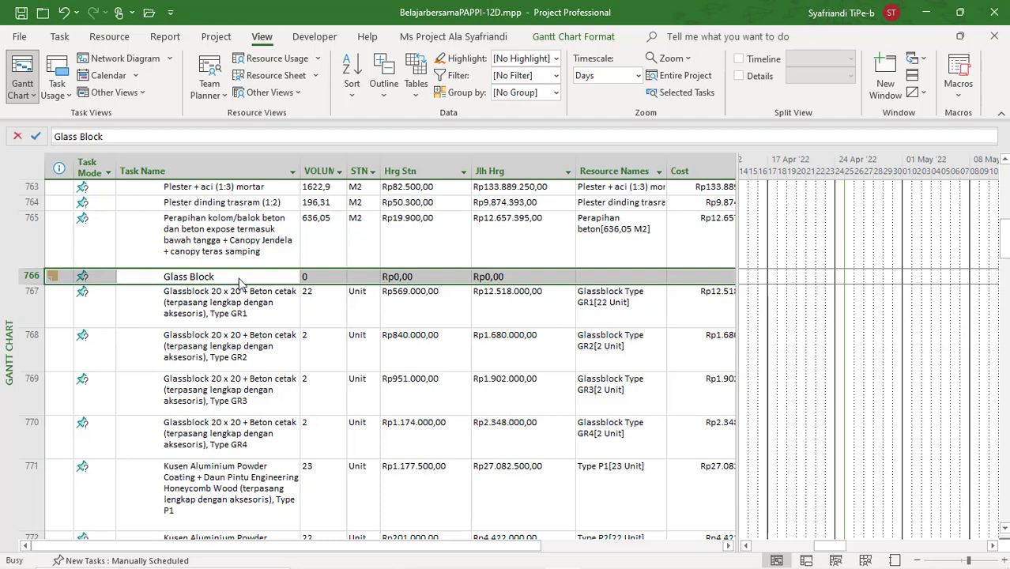
double_click(239, 283)
click(383, 354)
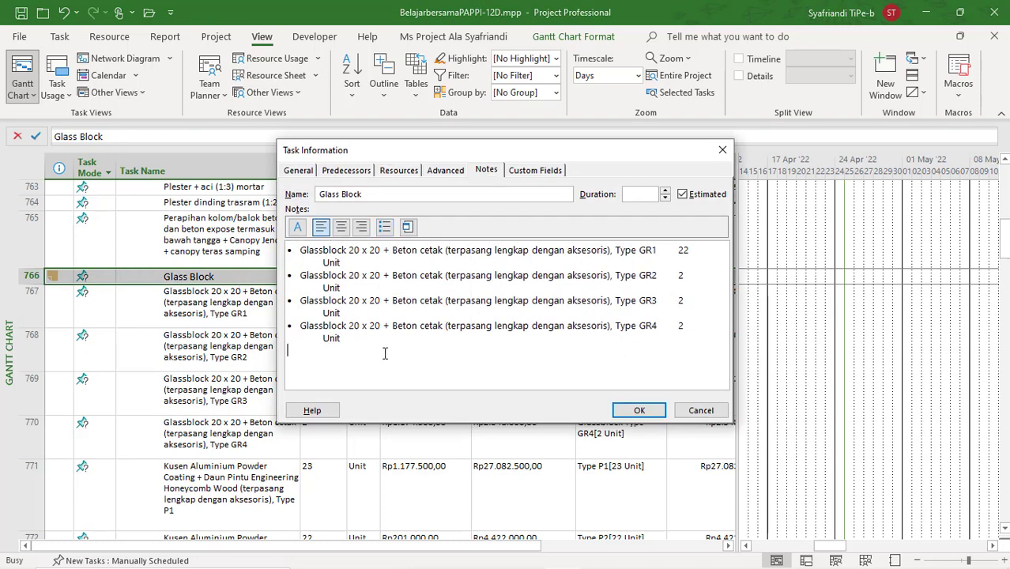
key(ctrl+v)
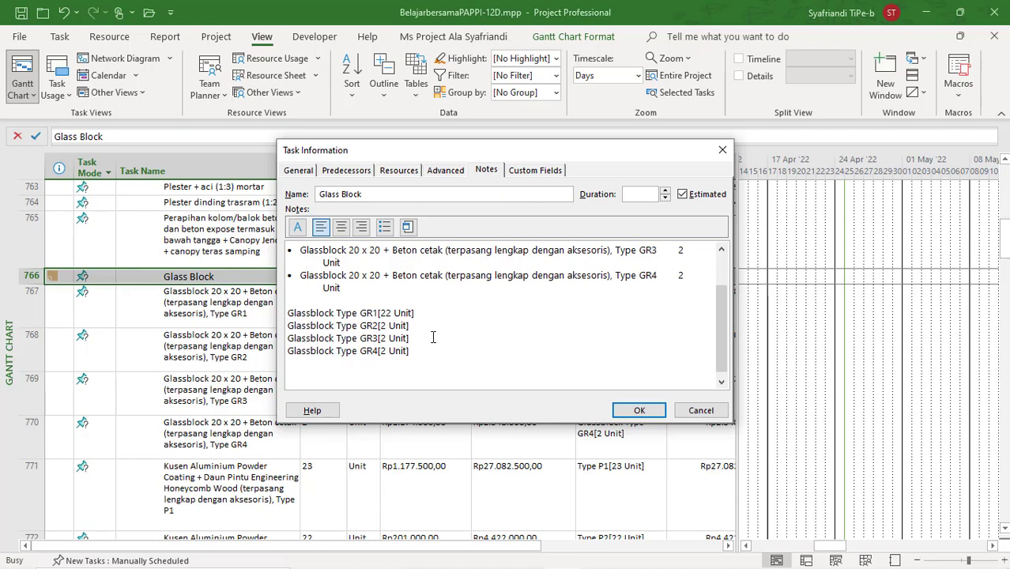
Join the four pasted resource lines into one semicolon-separated line, copy that line, and save the Glass Block notes.
key(Delete)
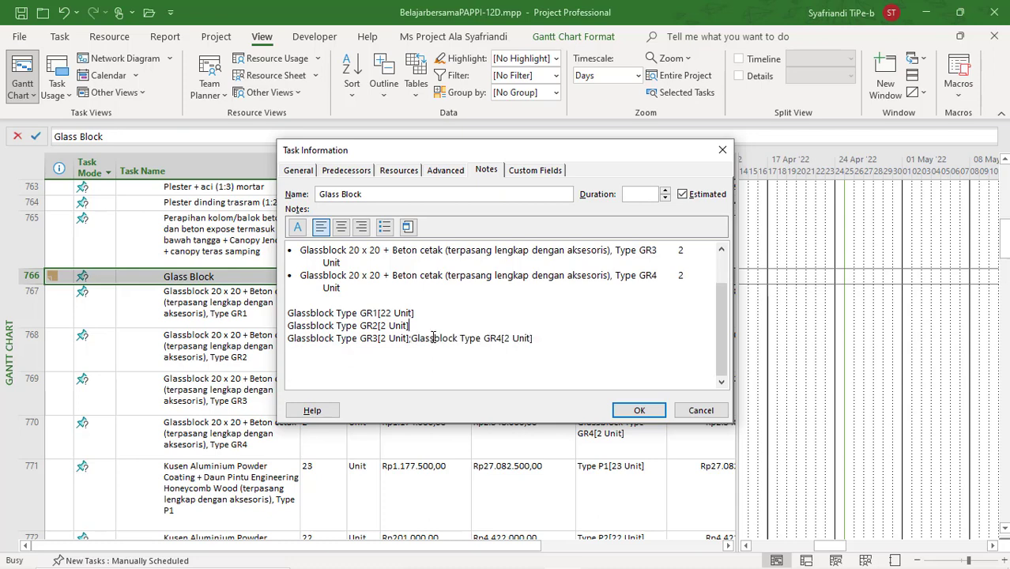
key(Delete)
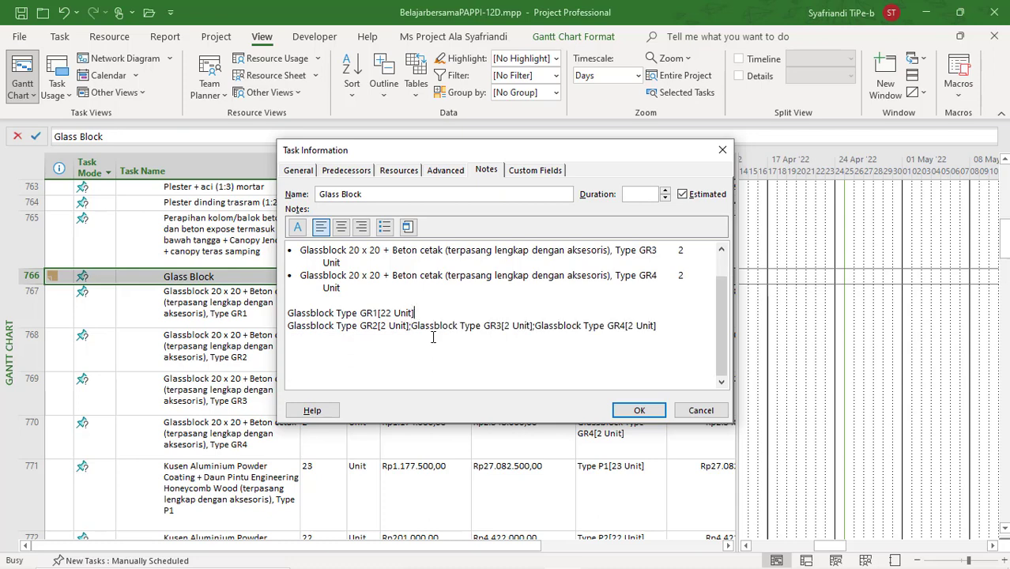
key(Delete)
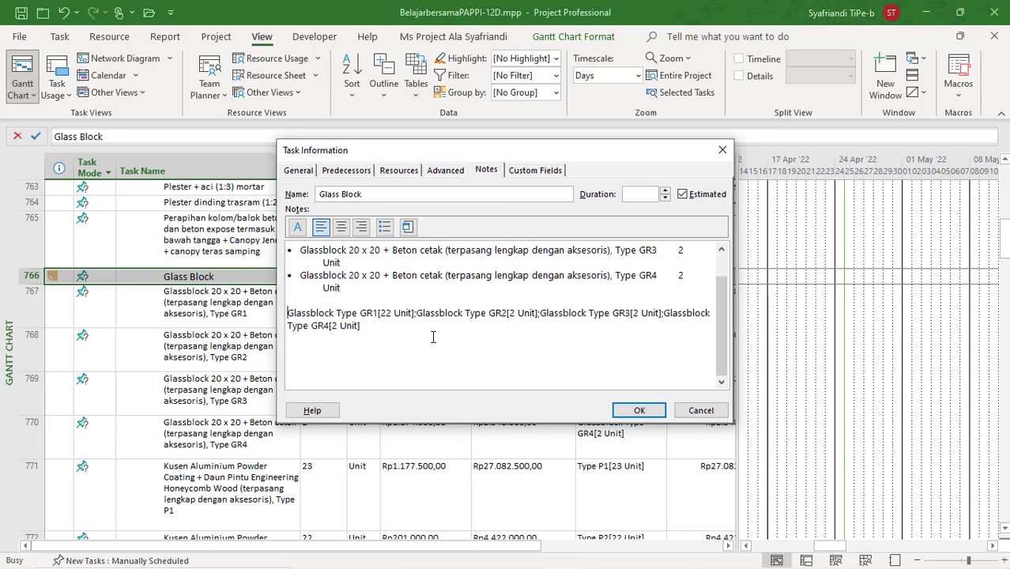
key(shift+Down)
key(shift+Down)
key(ctrl+c)
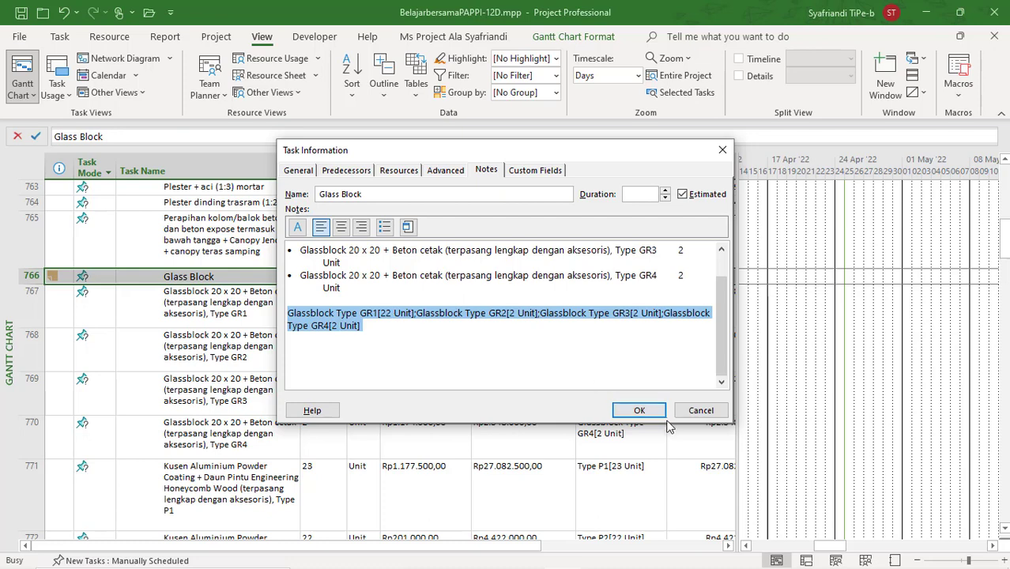
click(639, 410)
Indent the Glassblock Type GR1 to GR4 tasks under Glass Block to check the rolled-up cost, and outdent them again.
click(222, 311)
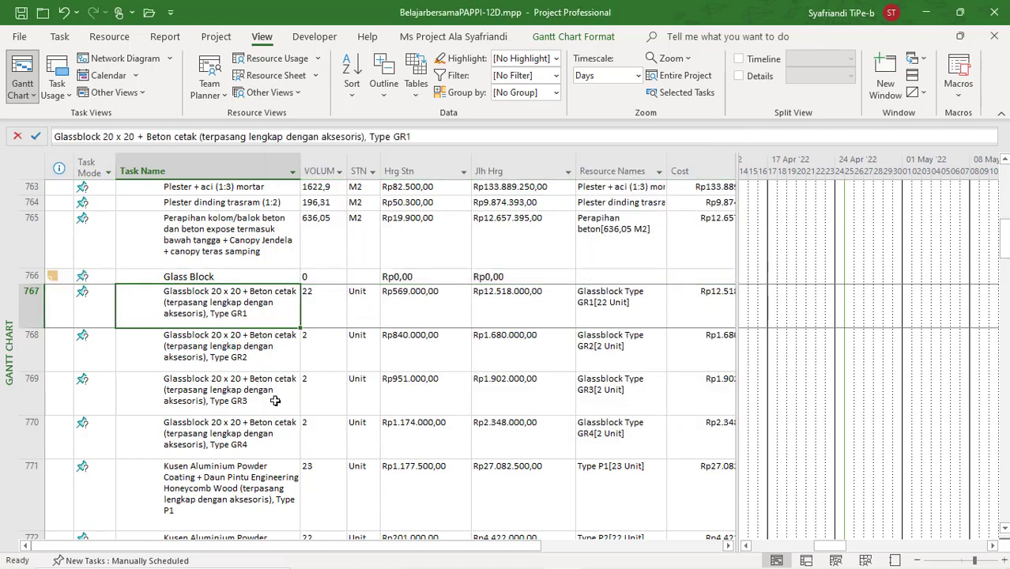
shift+click(255, 424)
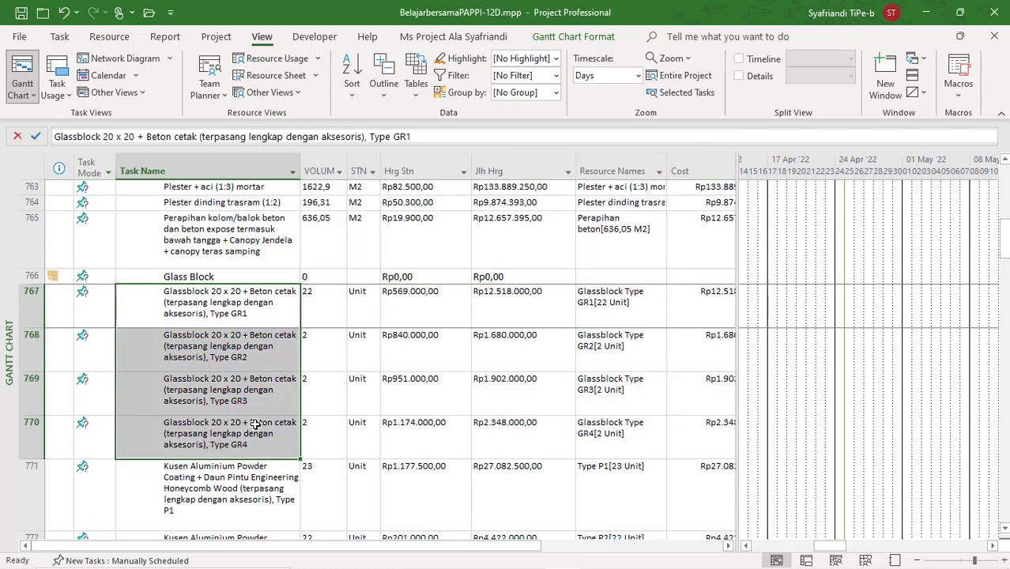
key(alt+shift+Right)
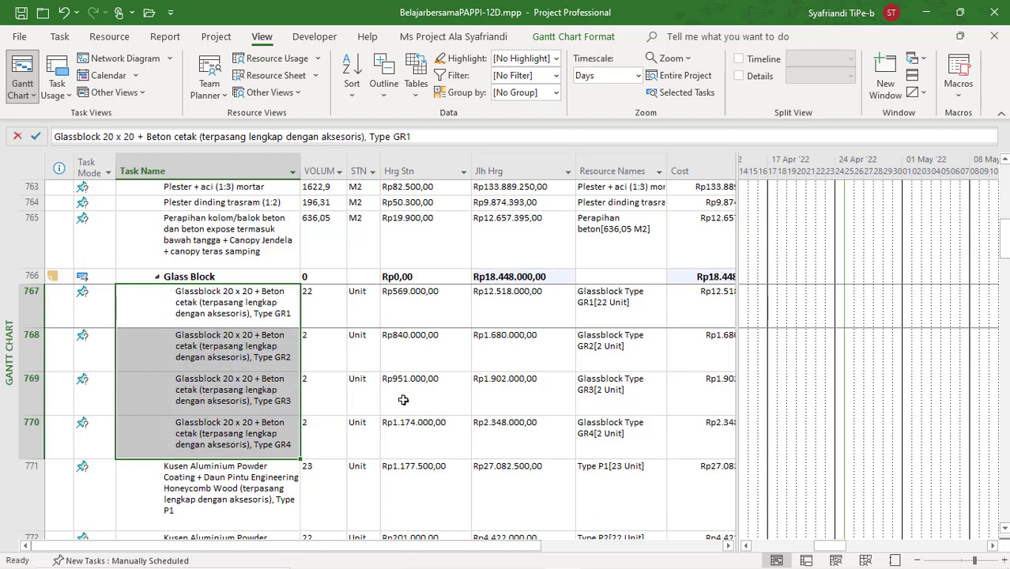
drag(736, 313, 885, 314)
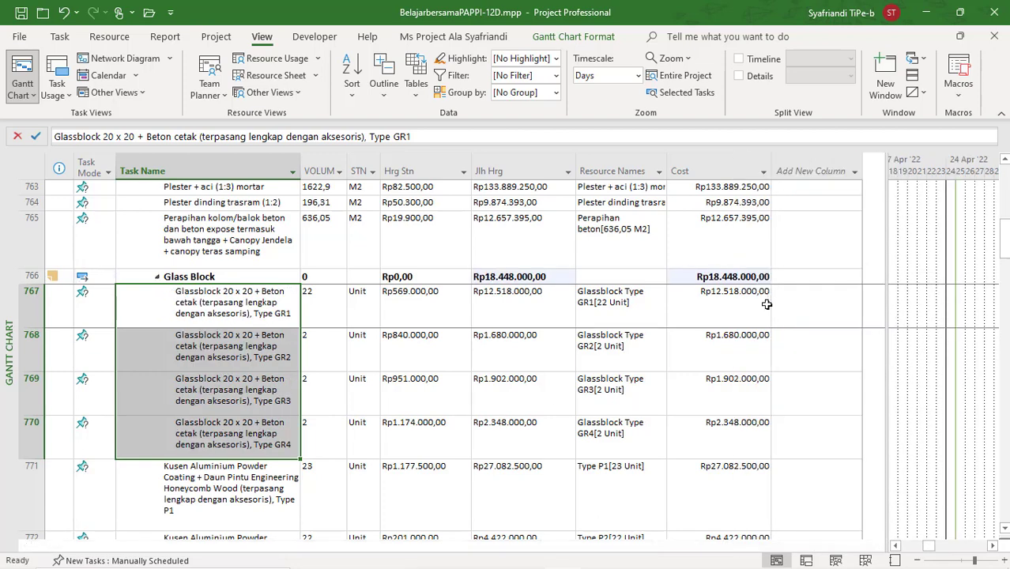
key(alt+shift+Left)
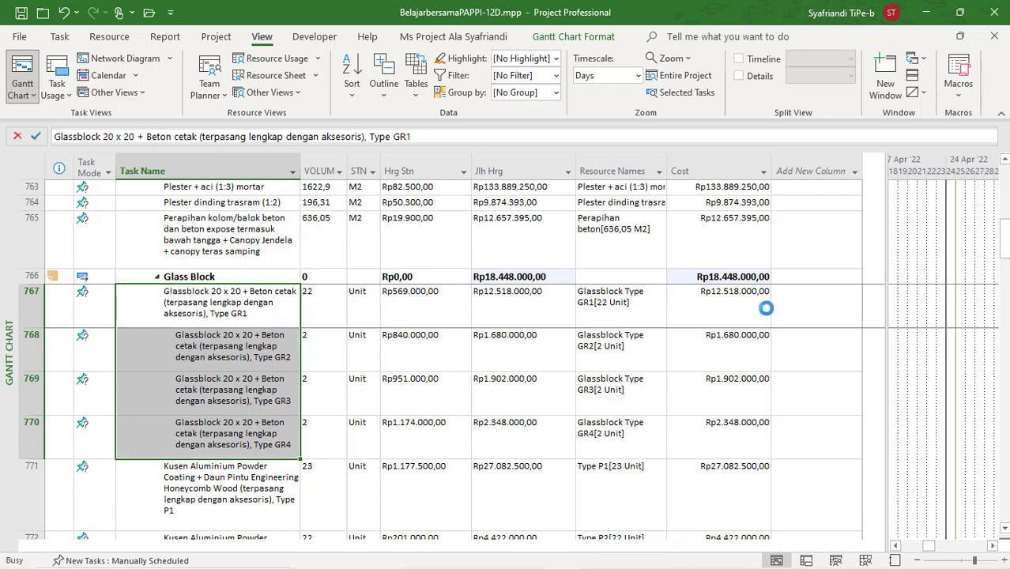
Set Glass Block's Resource Names to Glassblock Type GR1[22 Unit];Glassblock Type GR2[2 Unit];Glassblock Type GR3[2 Unit];Glassblock Type GR4[2 Unit].
click(635, 279)
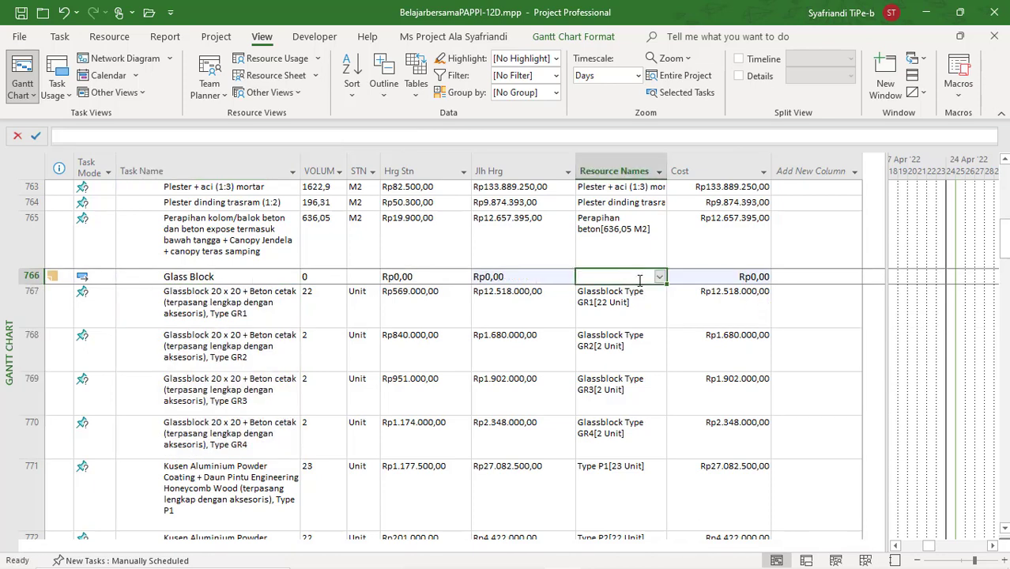
click(255, 136)
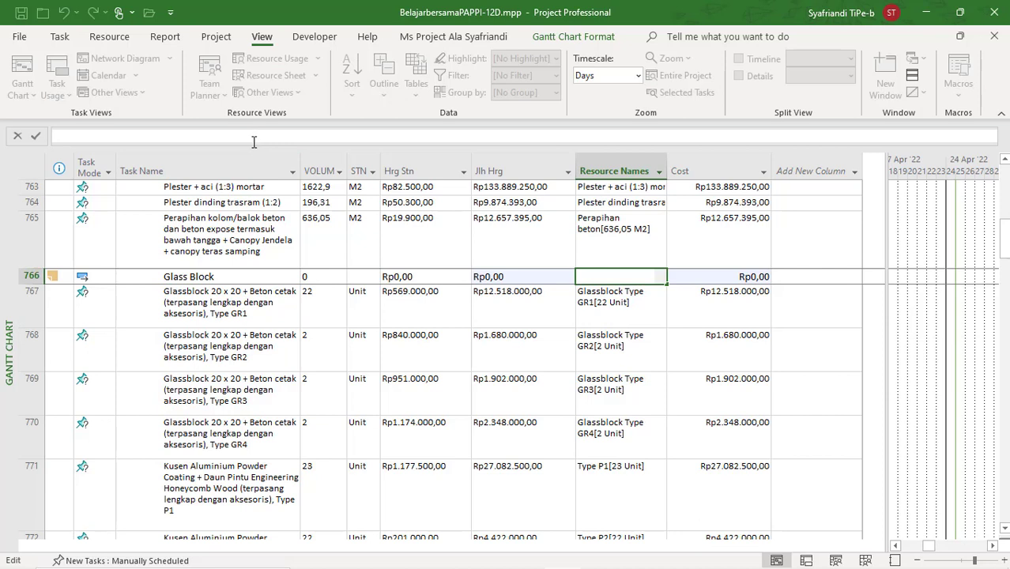
key(ctrl+v)
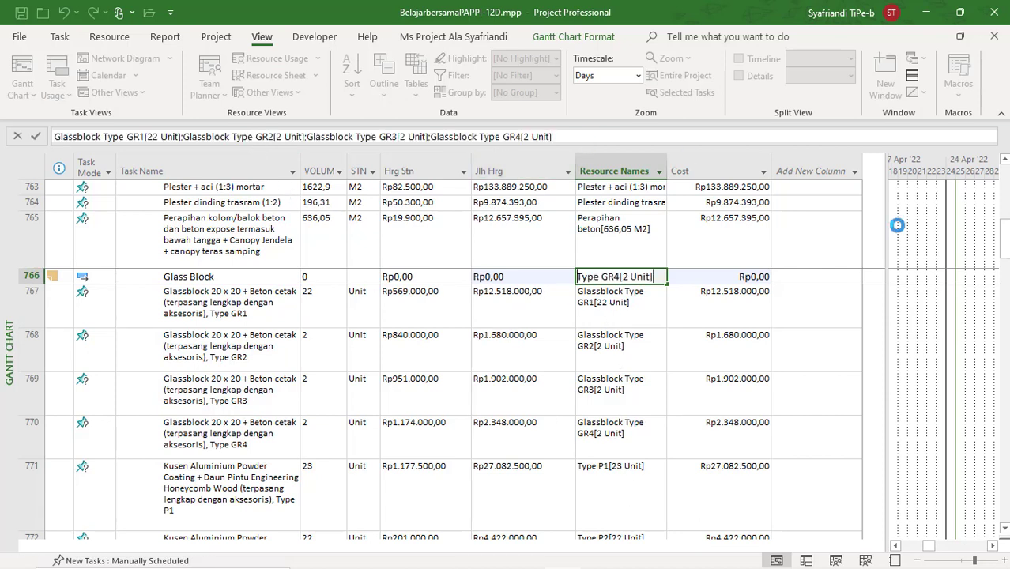
key(Return)
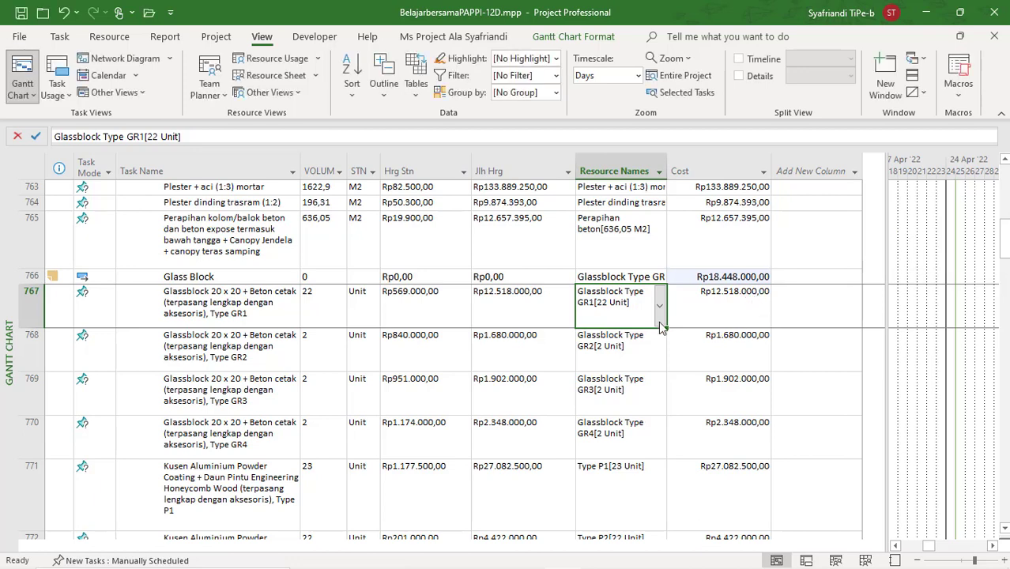
Delete the four separate Glassblock 20 x 20 tasks, Type GR1 to GR4, below Glass Block.
click(215, 276)
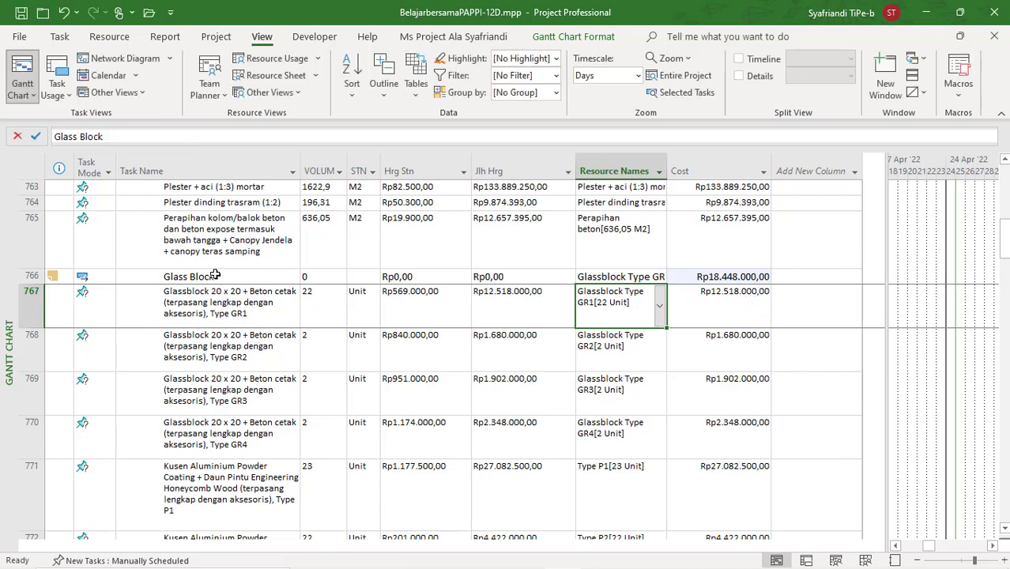
click(228, 312)
click(32, 305)
drag(24, 332, 22, 444)
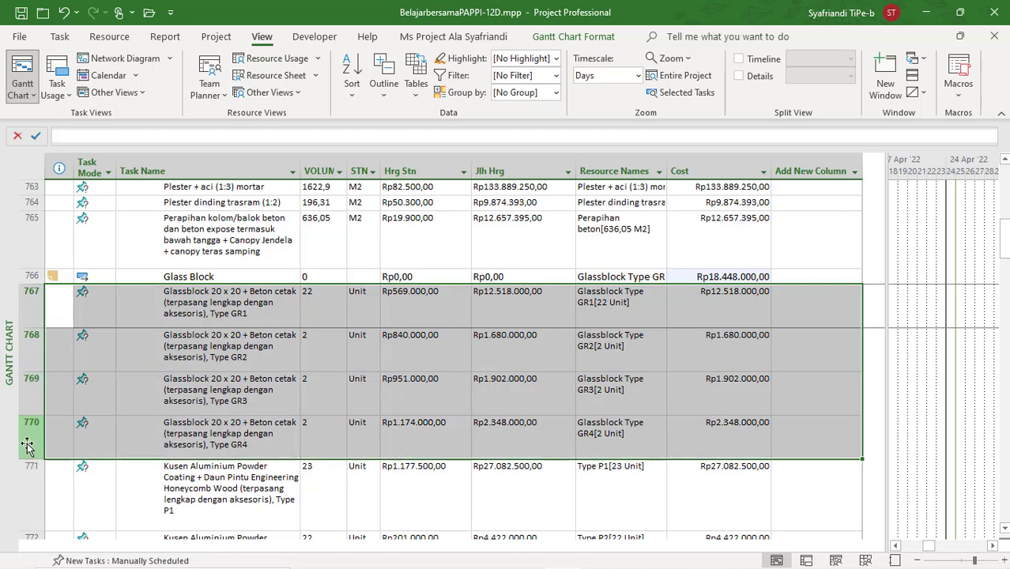
key(Delete)
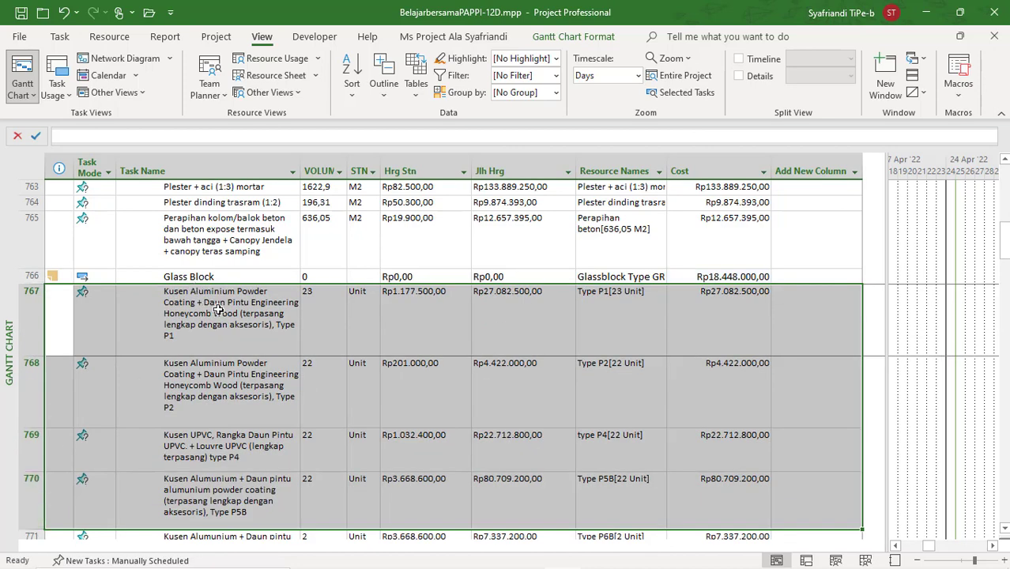
Insert a blank task row between Glass Block and the Kusen Aluminium Type P1 task.
click(345, 434)
click(231, 333)
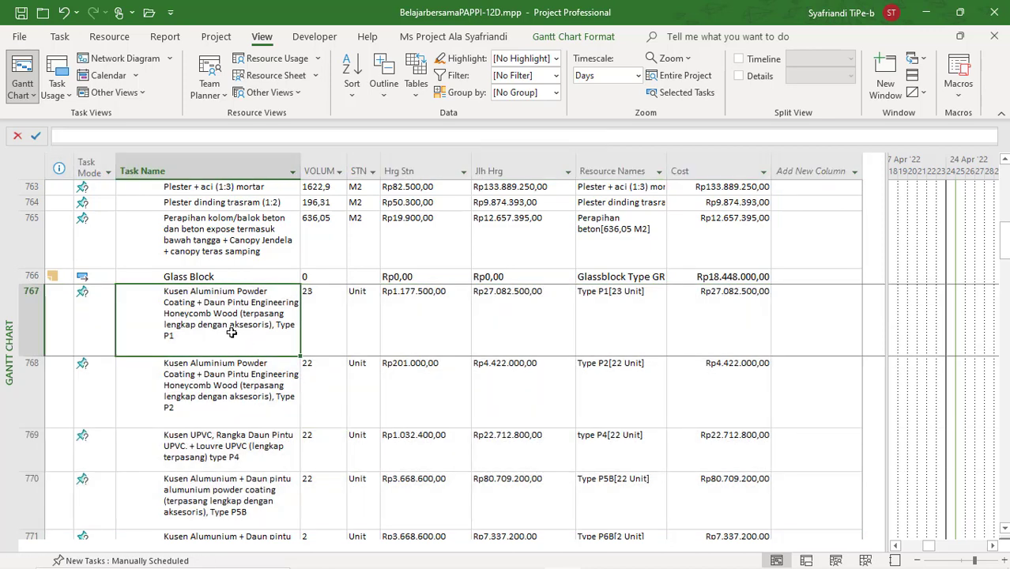
key(Insert)
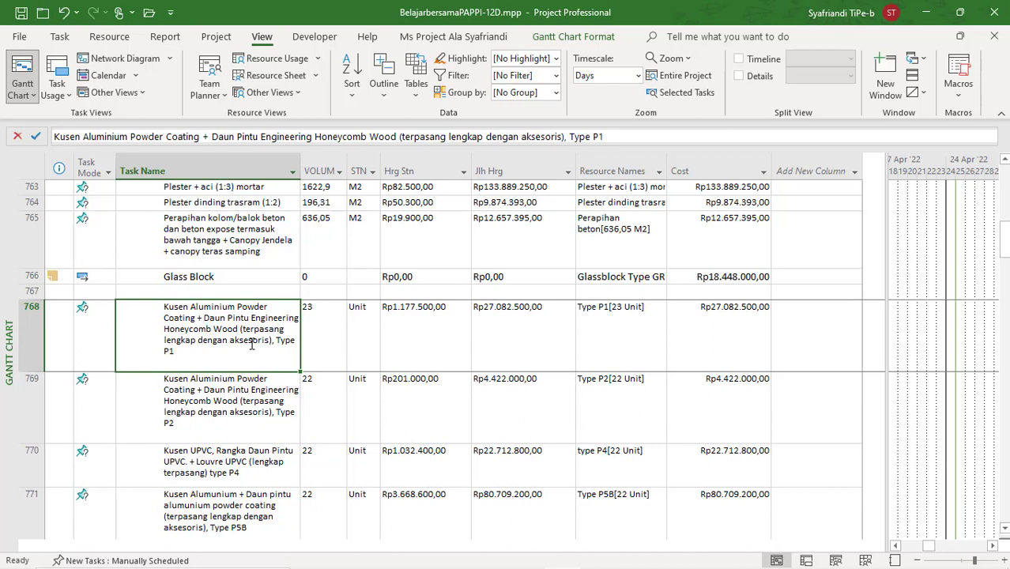
Check Glass Block's duration and predecessors in the Entry table, and switch back to the RAB table.
click(206, 276)
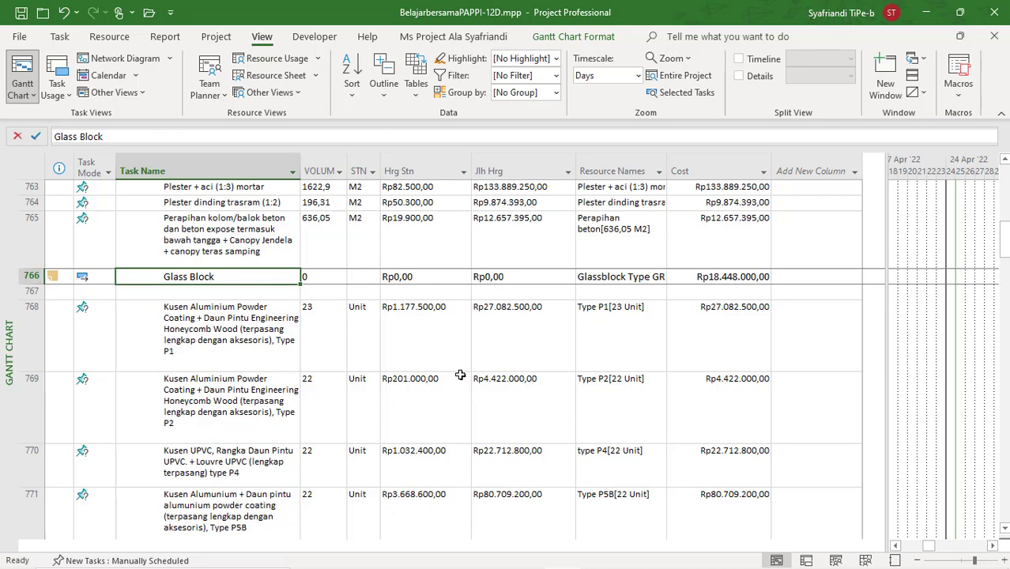
click(416, 79)
click(447, 219)
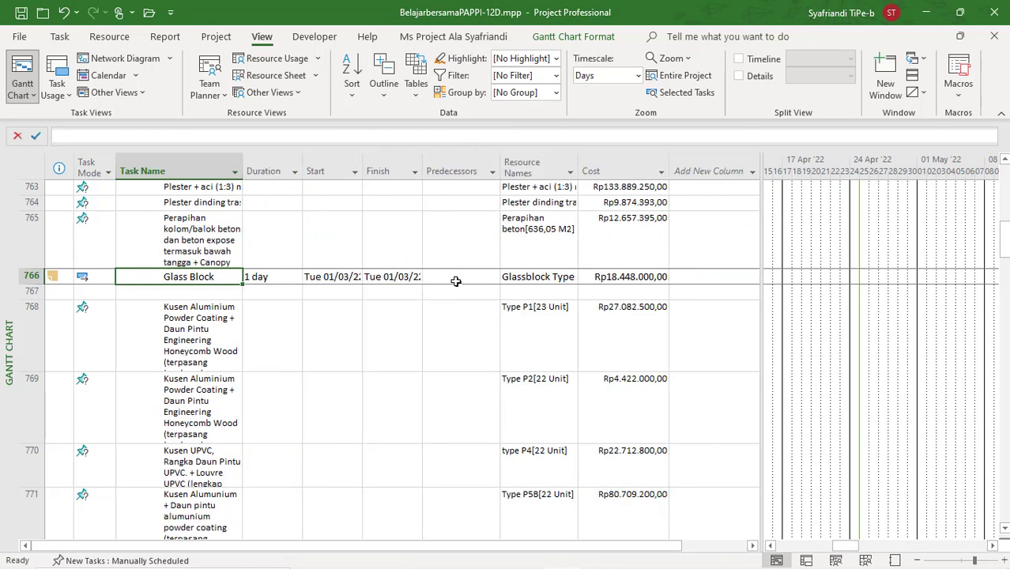
click(457, 277)
click(265, 283)
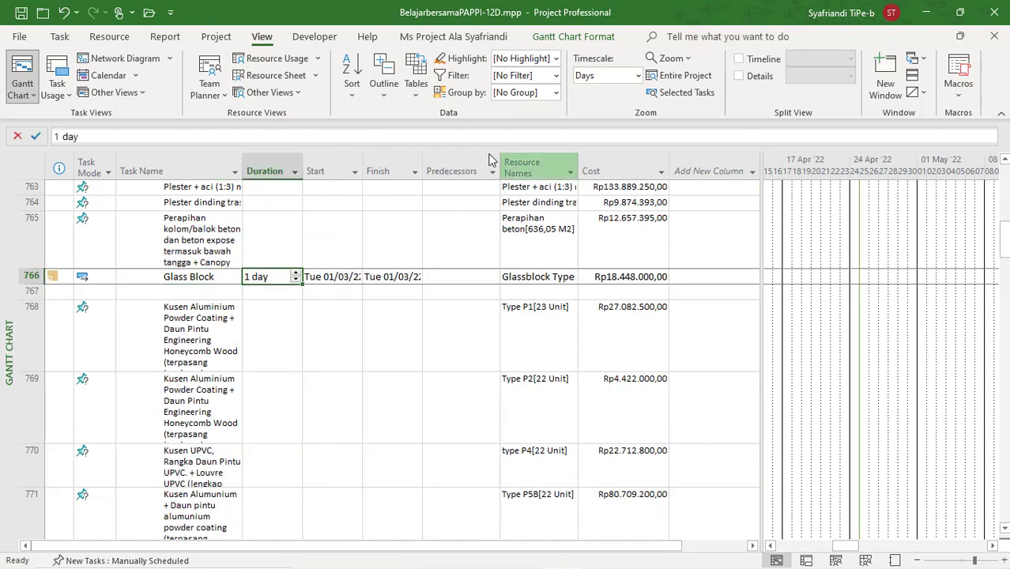
click(416, 79)
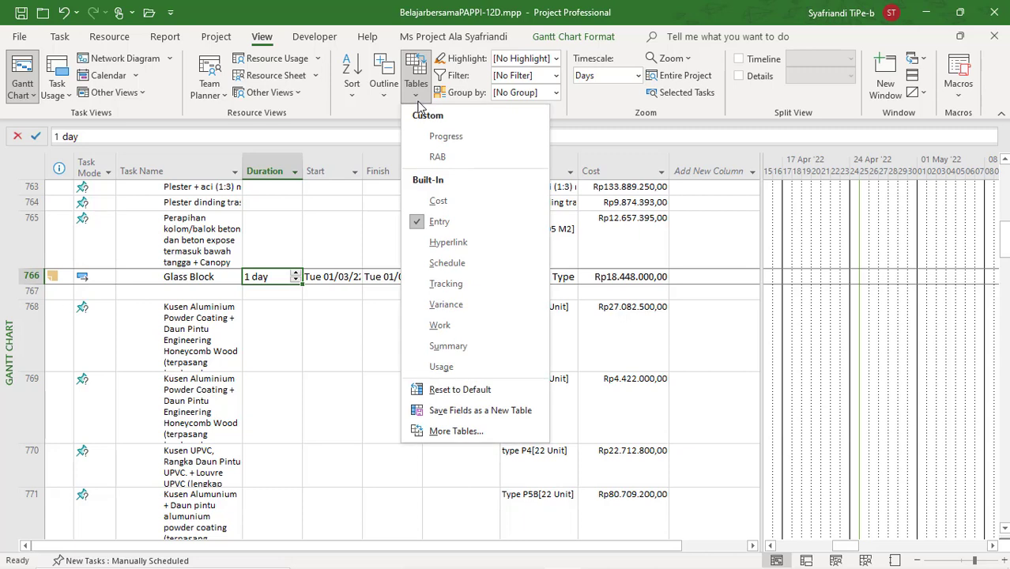
click(437, 156)
Name the blank task row below Glass Block Kusen.
click(214, 293)
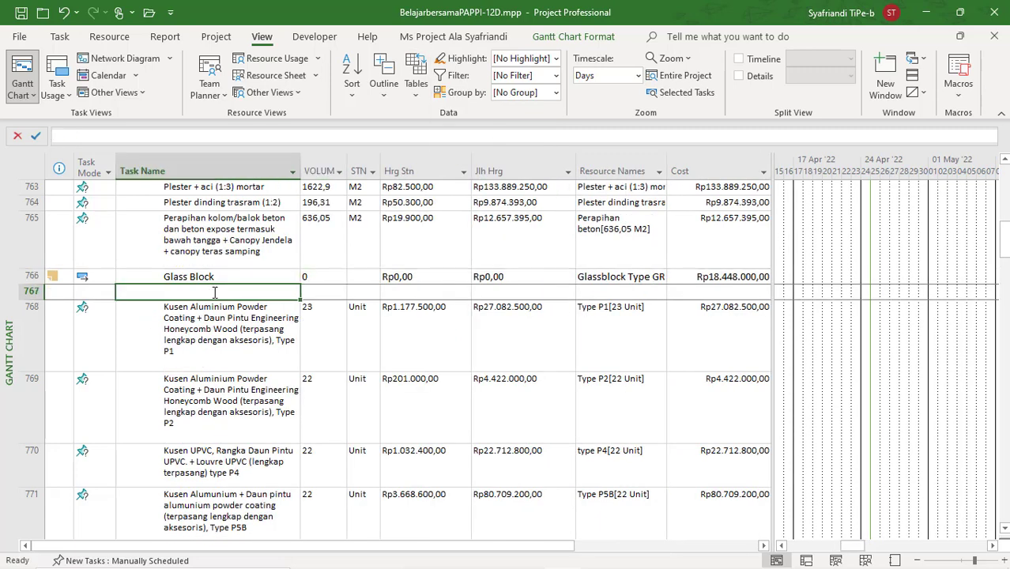
text(Kusen)
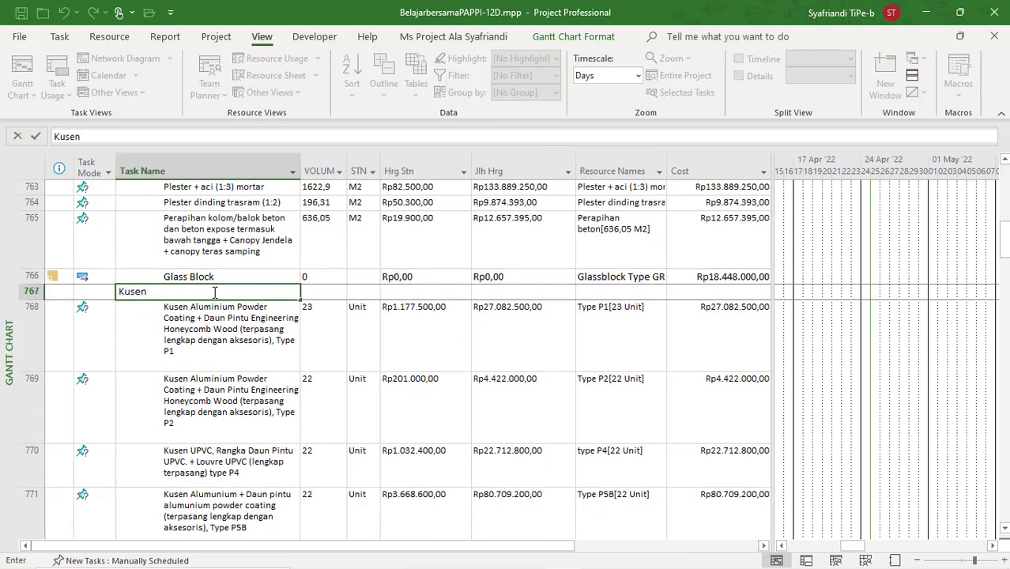
key(Return)
key(Return)
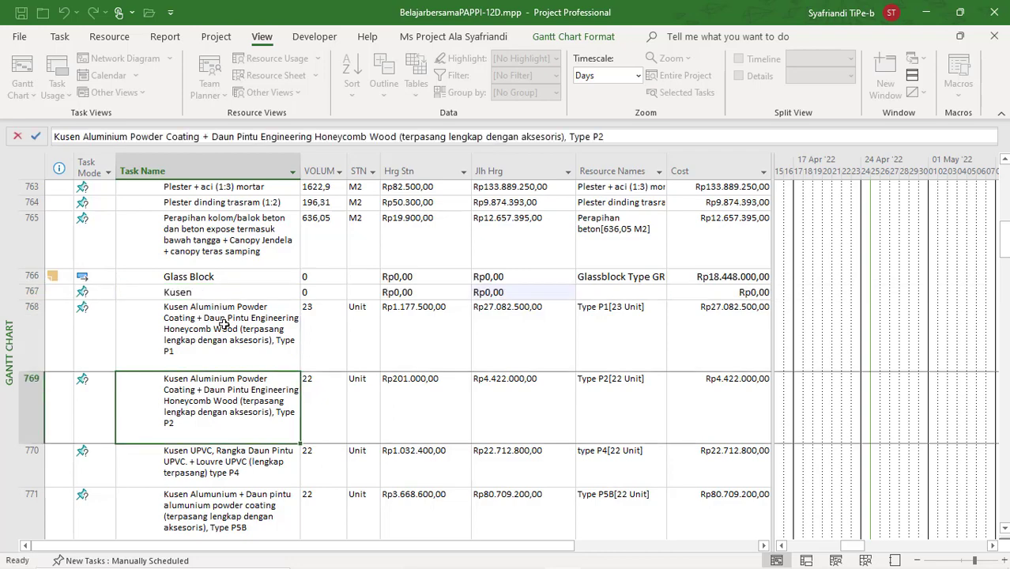
Copy the task names, volumes and units of the Kusen tasks from Type P1 through Type J4B.
click(224, 323)
scroll(251, 378, down, 5)
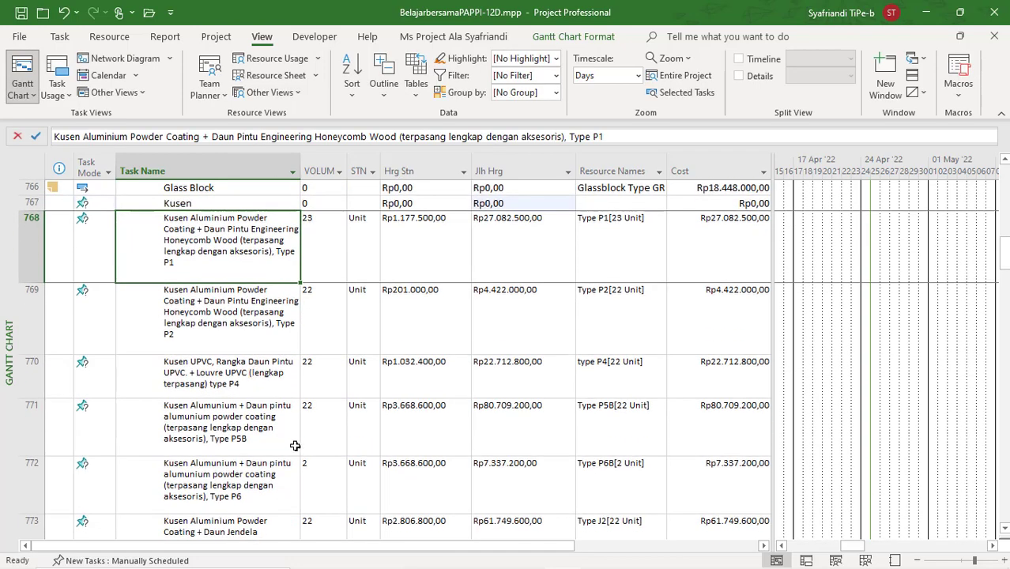
scroll(321, 464, down, 5)
scroll(322, 451, up, 5)
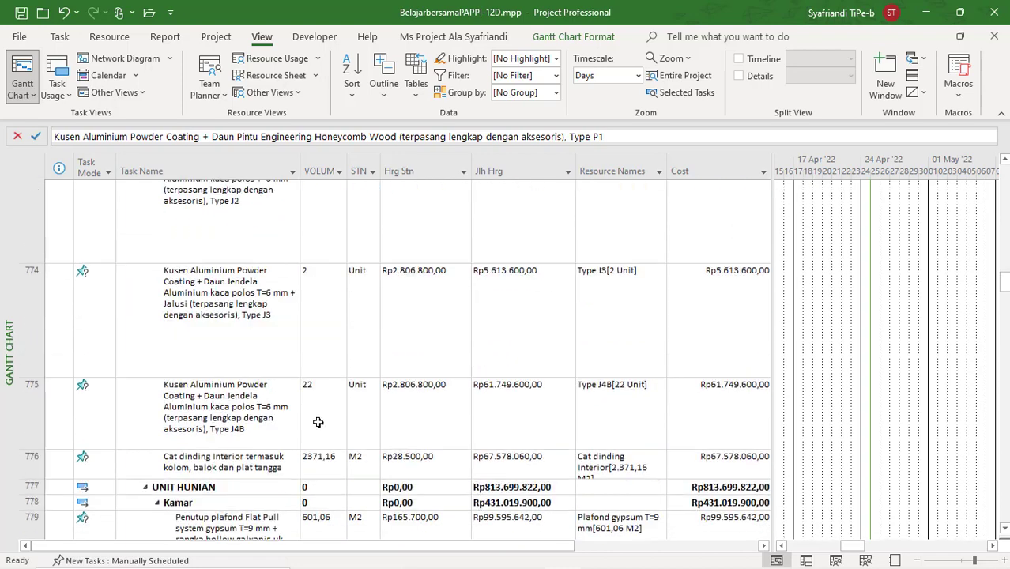
scroll(322, 433, down, 2)
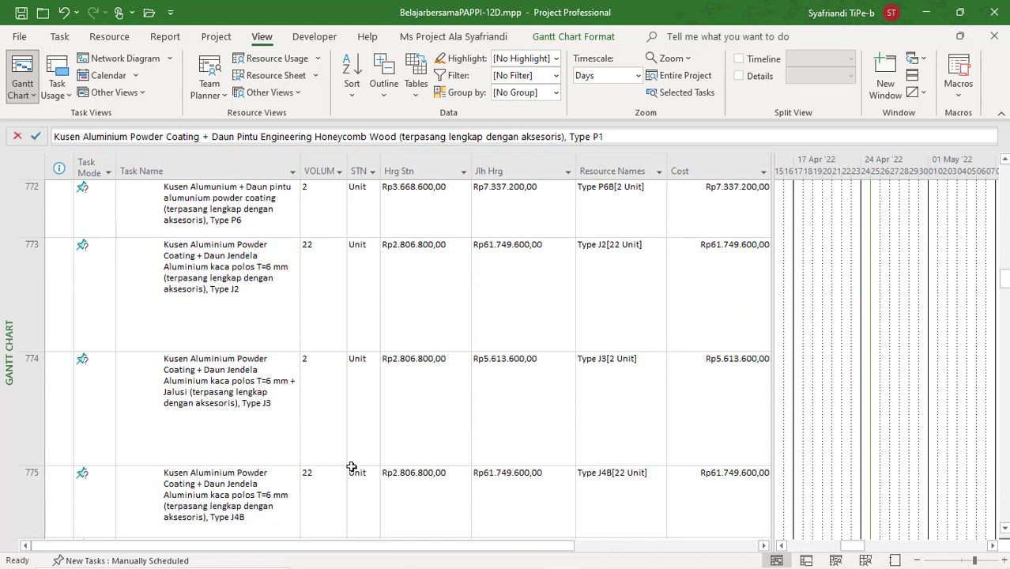
shift+click(359, 503)
scroll(362, 498, down, 3)
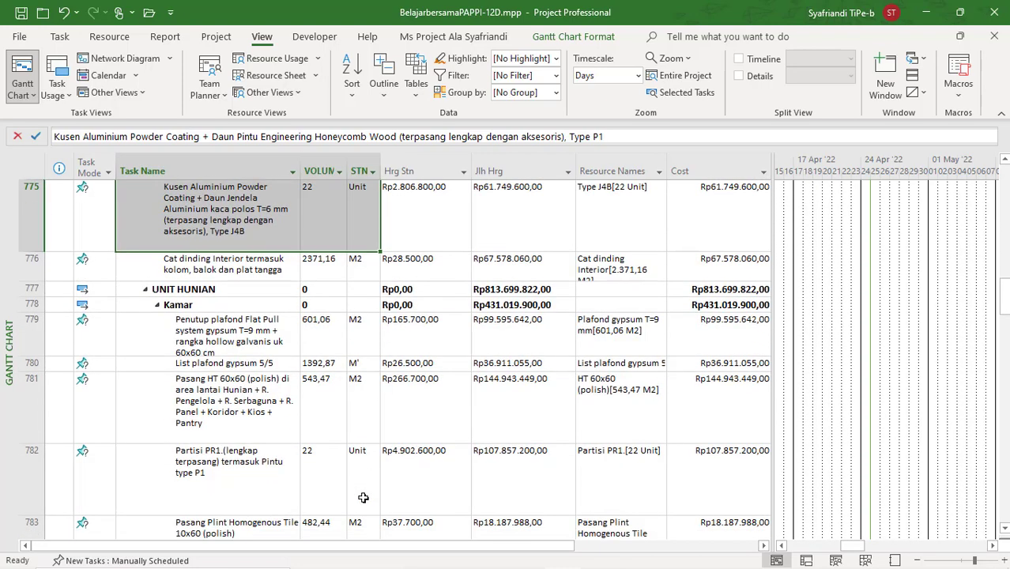
scroll(365, 490, up, 5)
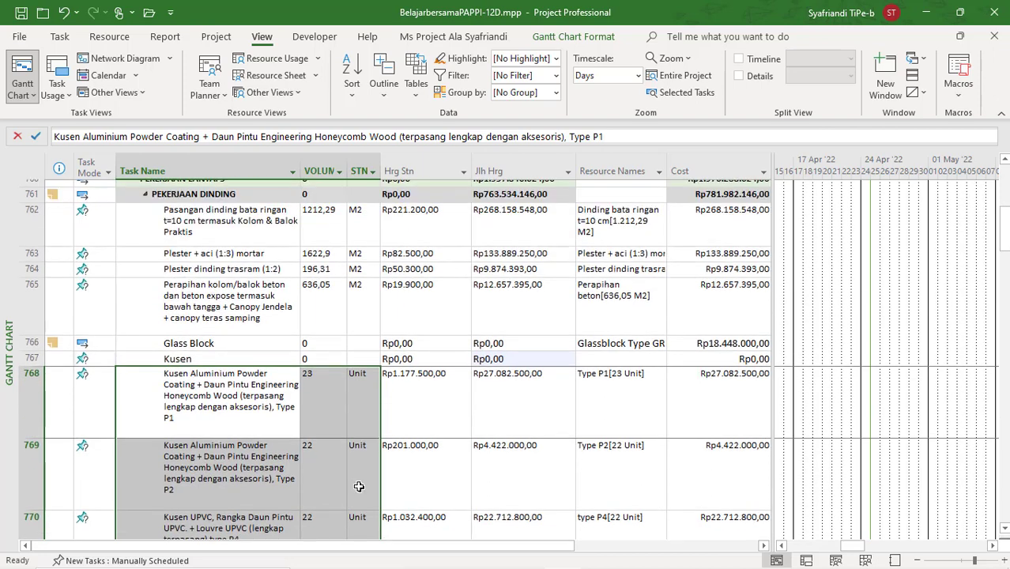
click(259, 352)
double_click(259, 352)
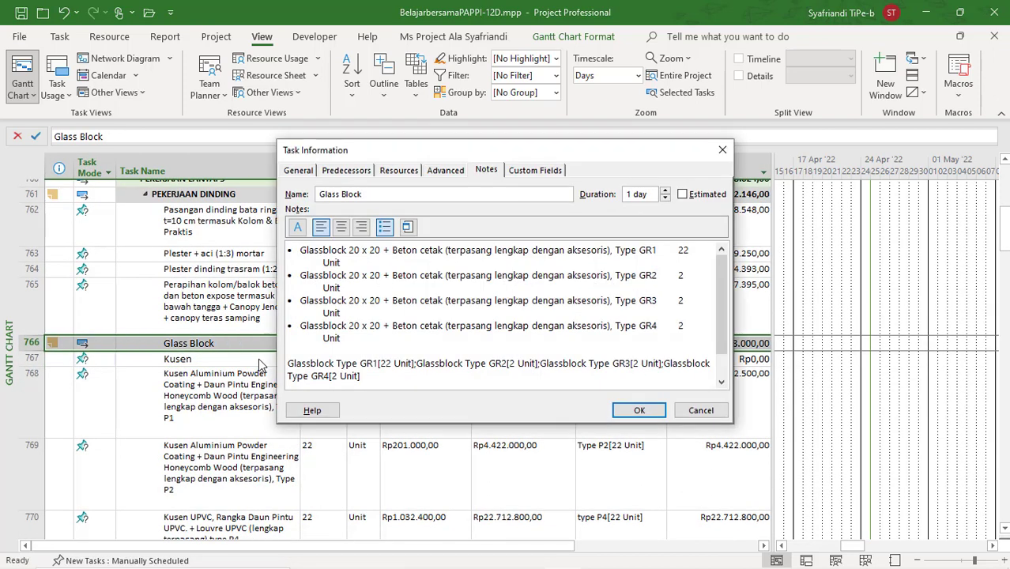
key(Escape)
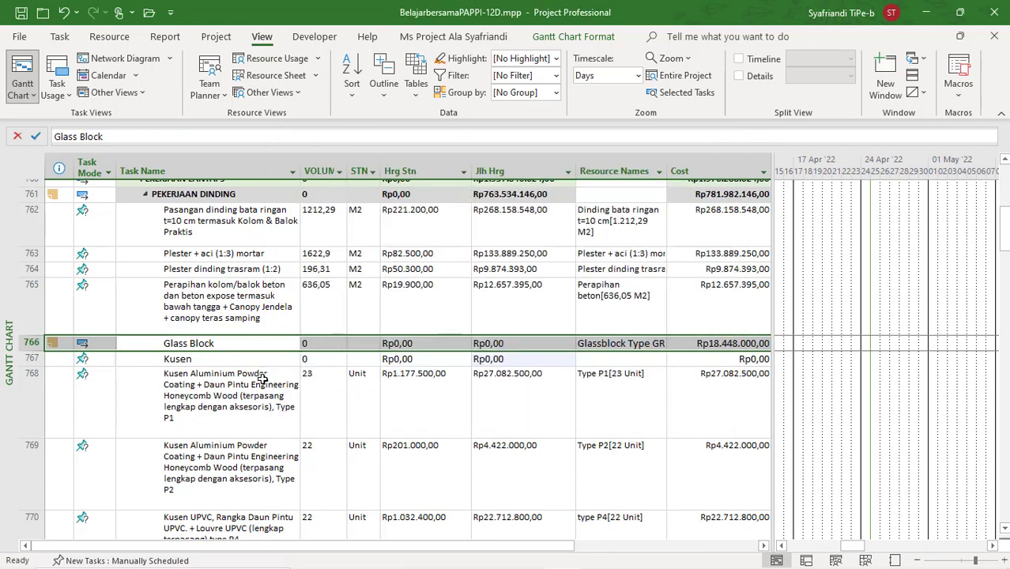
Paste the copied Kusen names, volumes and units into the Kusen task's notes and format them as a bulleted list.
click(264, 372)
key(Up)
key(Up)
click(260, 361)
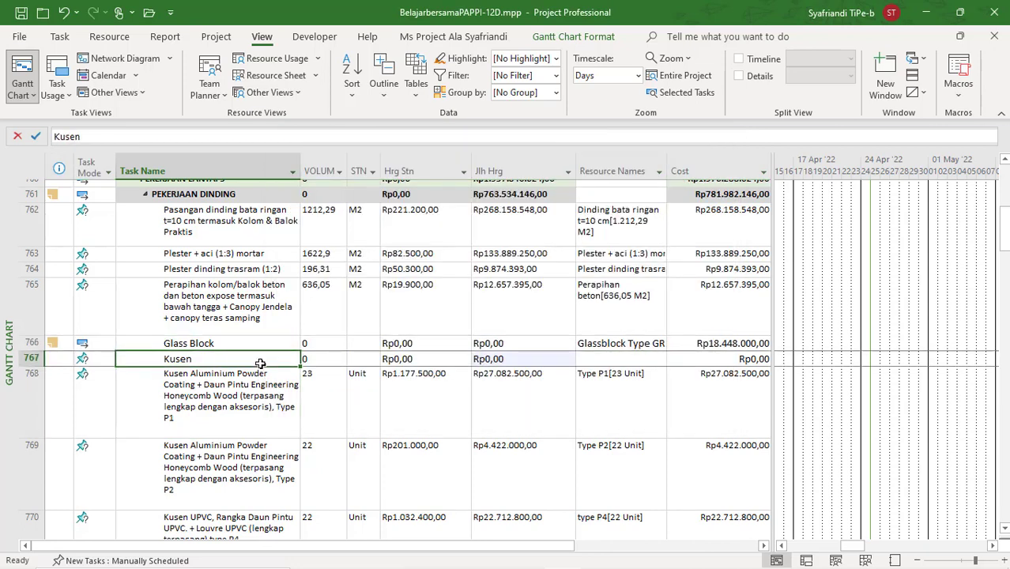
double_click(260, 360)
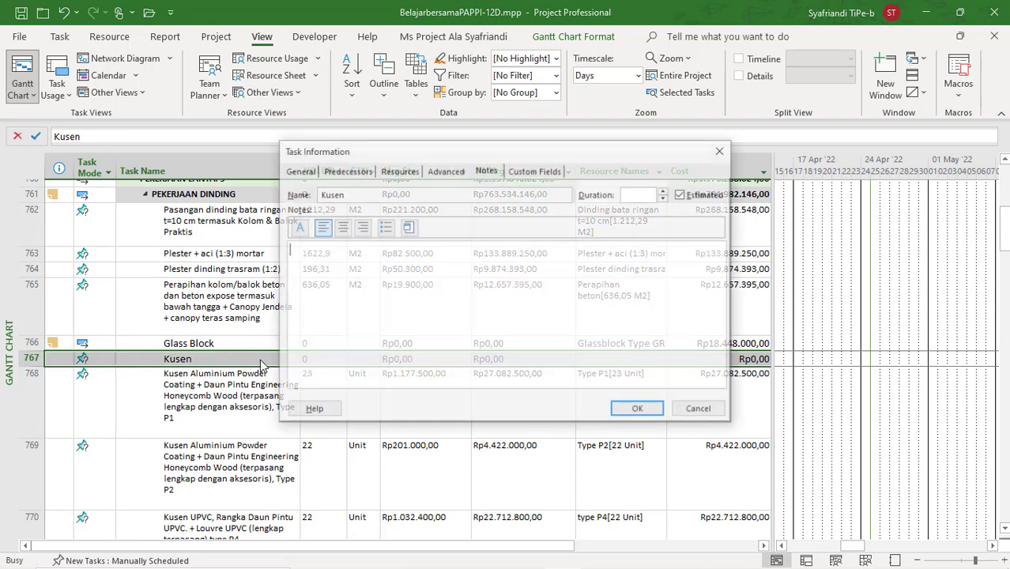
key(ctrl+v)
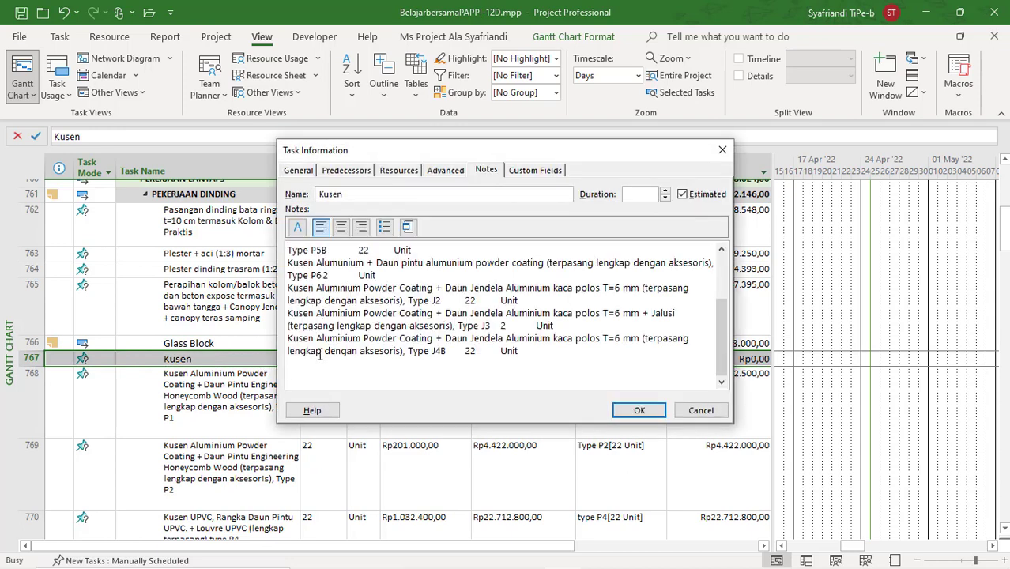
drag(321, 361, 314, 208)
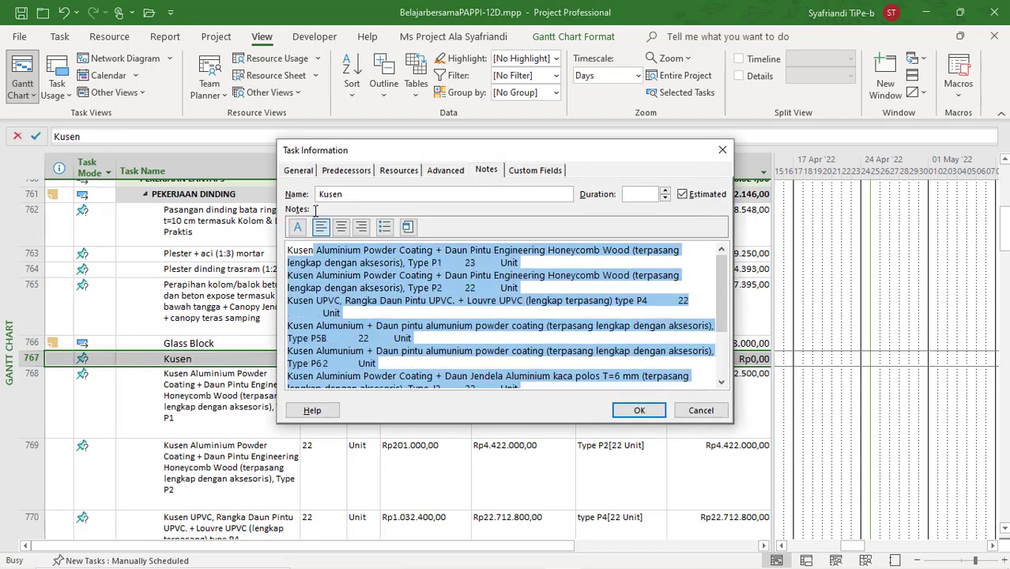
click(384, 227)
click(655, 416)
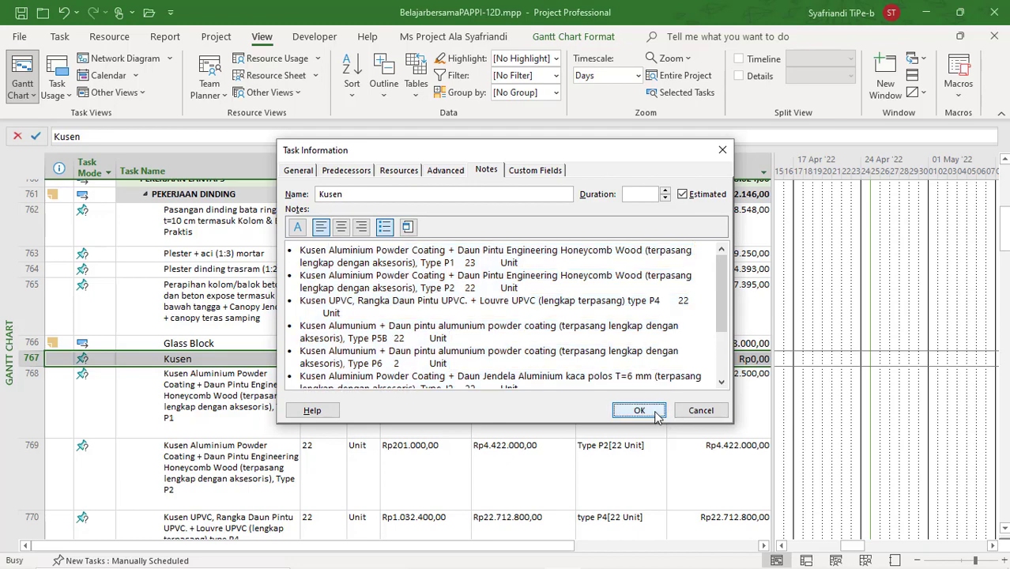
Copy the Resource Names of the Kusen tasks, Type P1 through Type J4B, and paste them below the bulleted list in Kusen's notes.
click(640, 407)
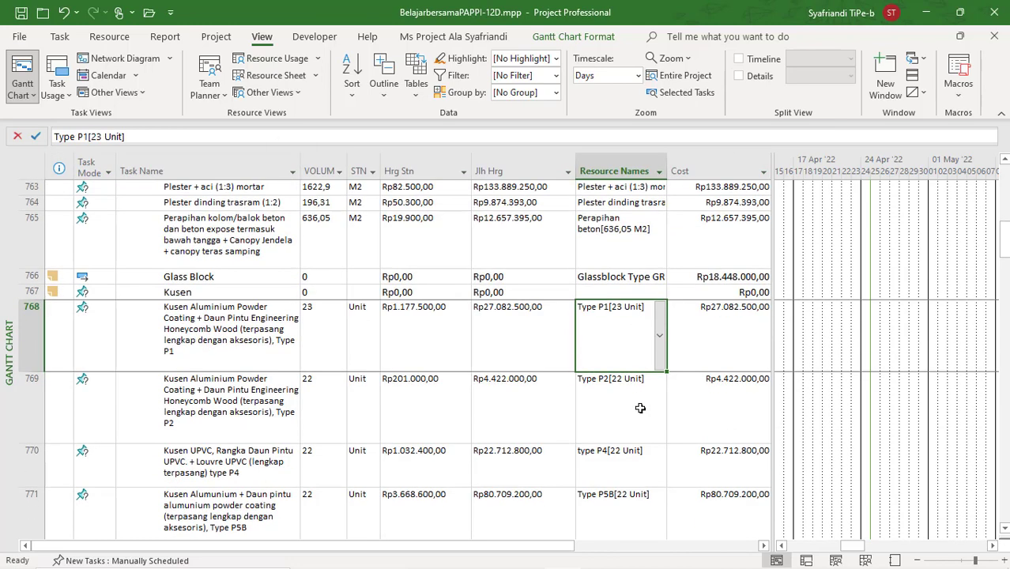
scroll(643, 440, down, 2)
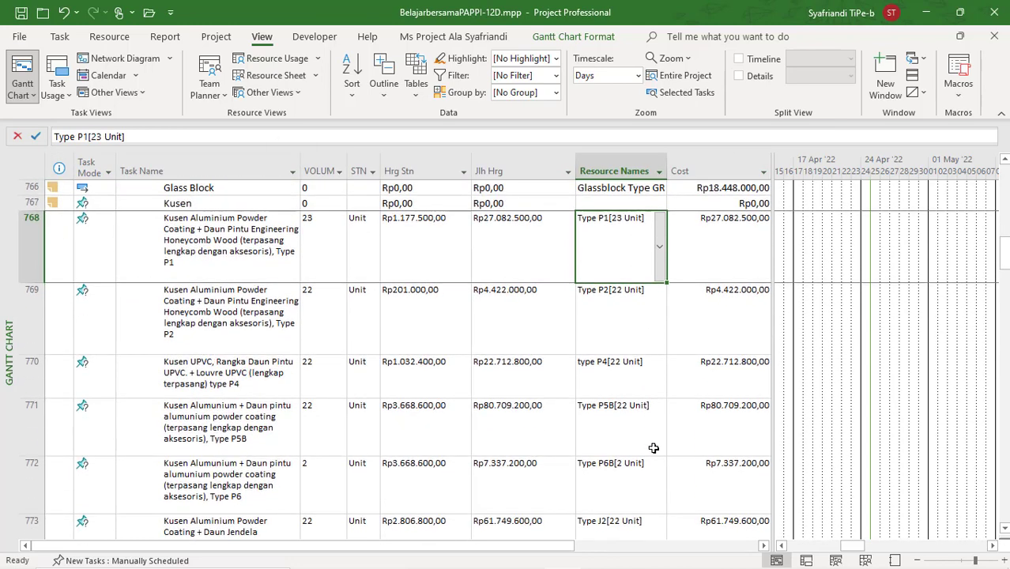
scroll(654, 448, down, 1)
scroll(654, 471, down, 2)
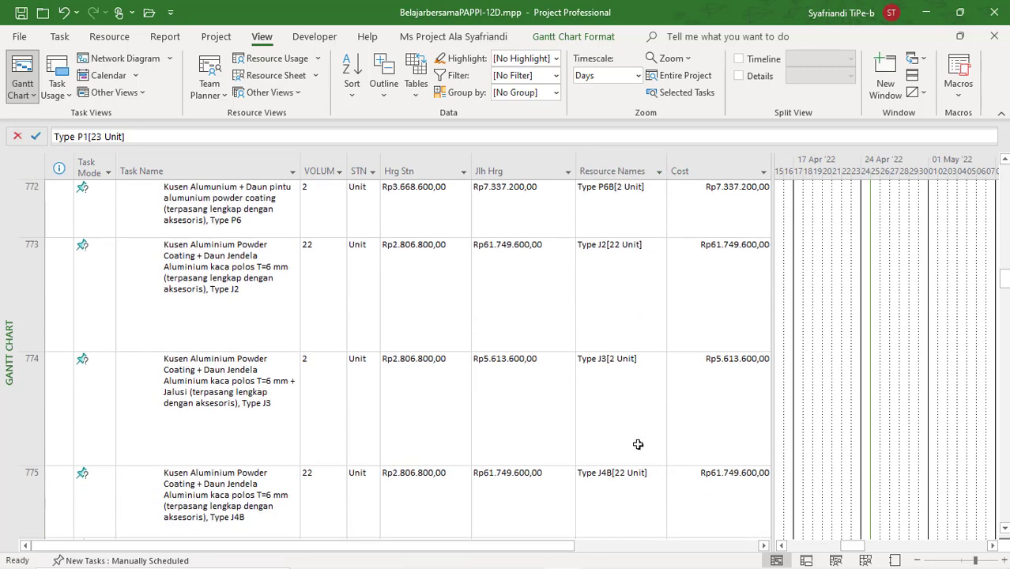
scroll(640, 444, down, 2)
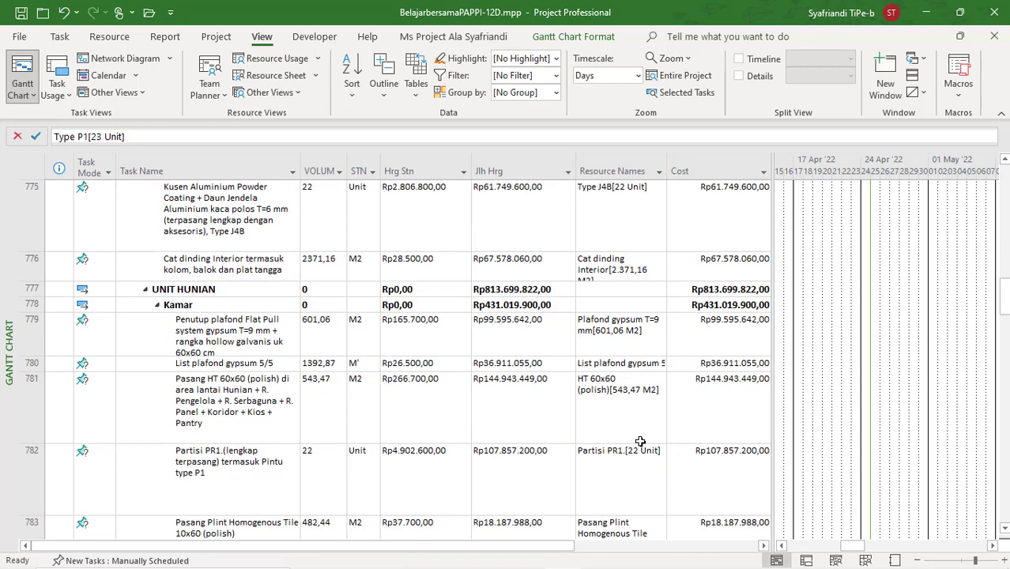
click(618, 218)
scroll(593, 253, up, 4)
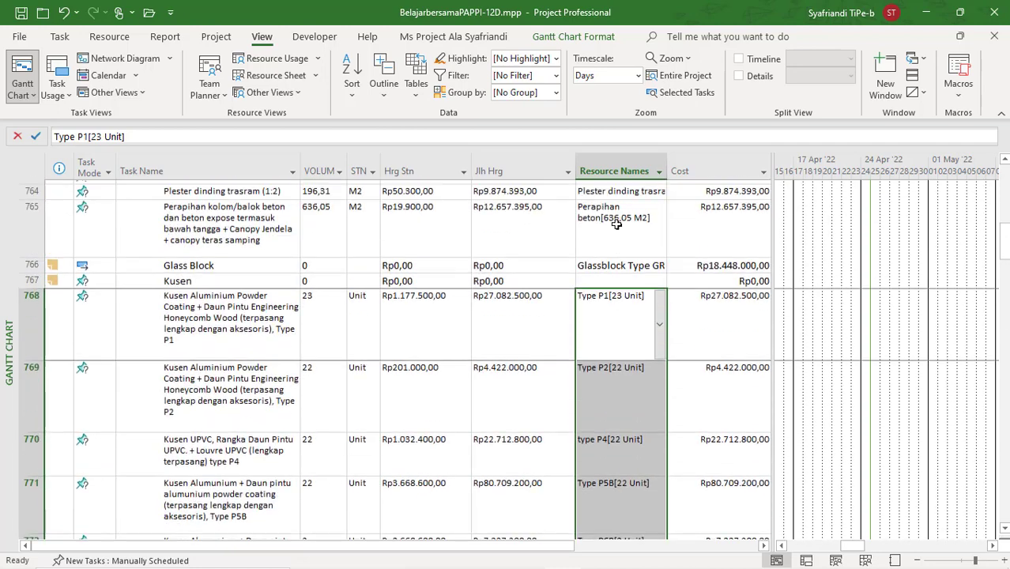
click(234, 292)
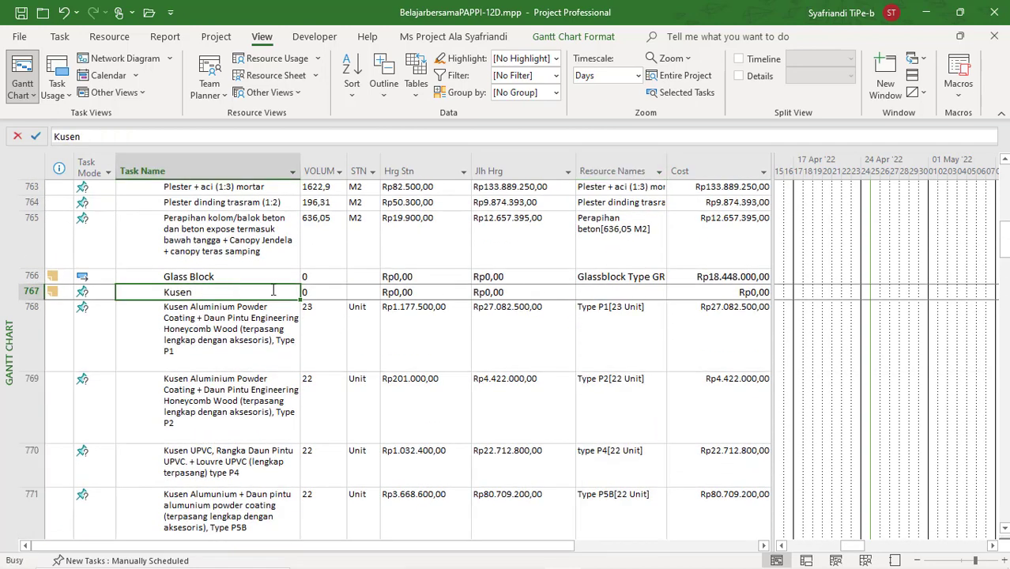
double_click(273, 291)
scroll(621, 313, down, 1)
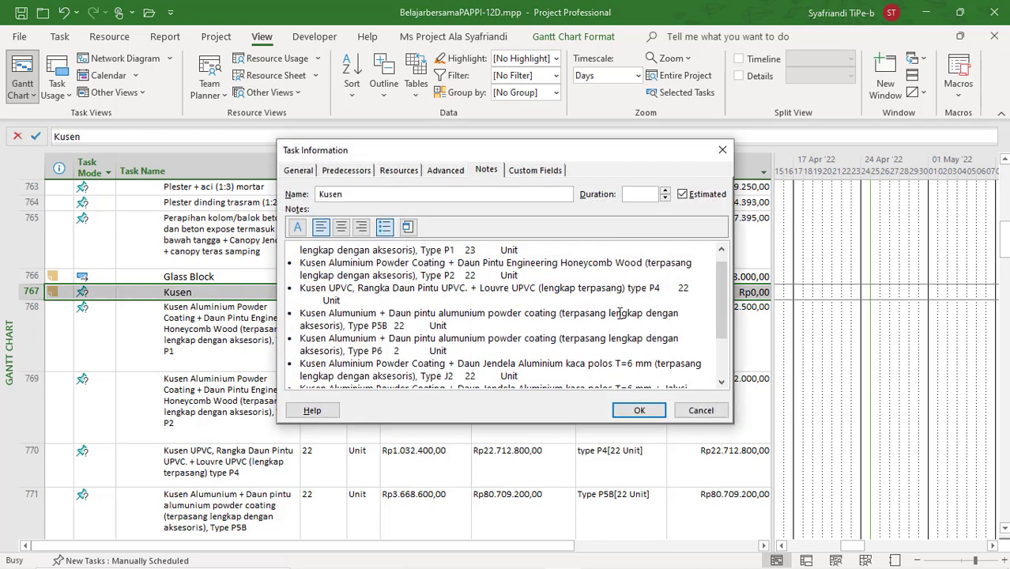
scroll(621, 314, down, 2)
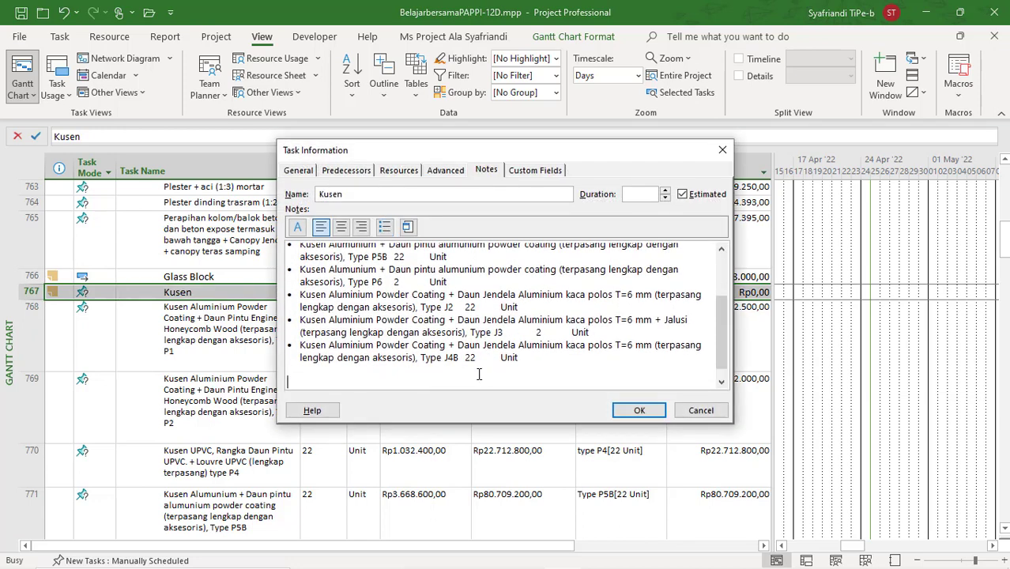
scroll(479, 375, down, 3)
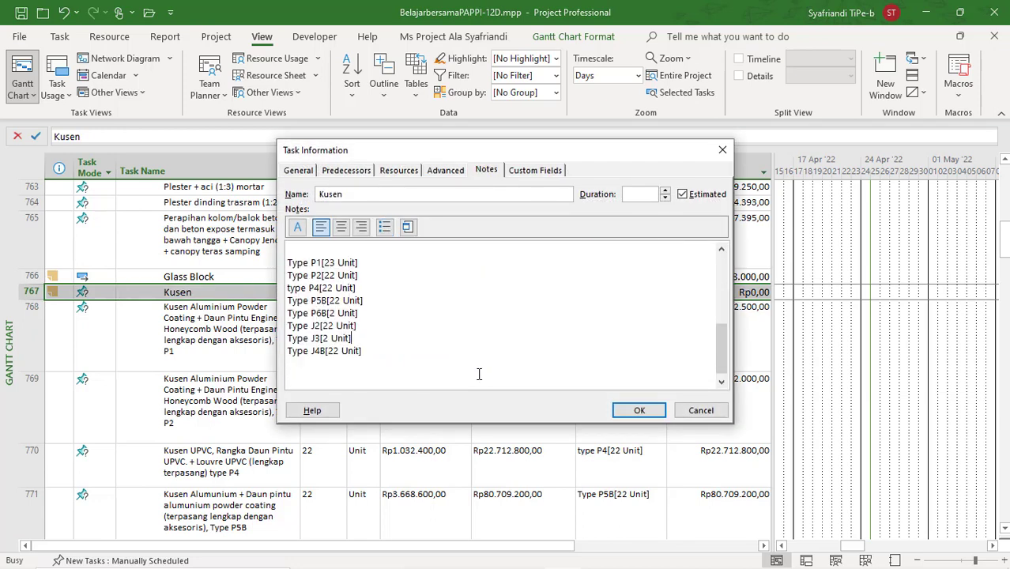
Join the resource lines in Kusen's notes, from Type P1[23 Unit] to Type J4B[22 Unit], into one semicolon-separated line and copy it.
key(Delete)
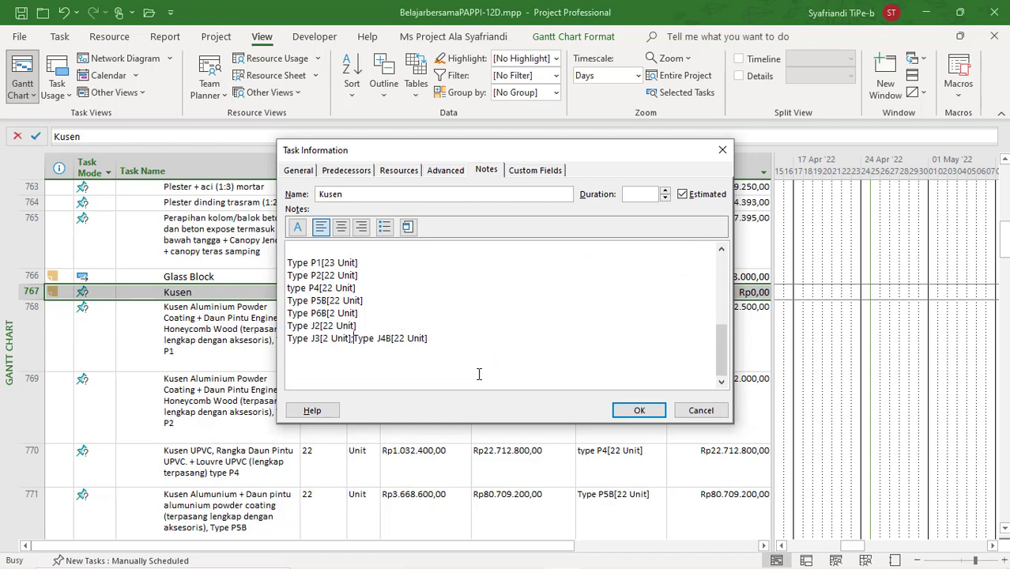
key(Delete)
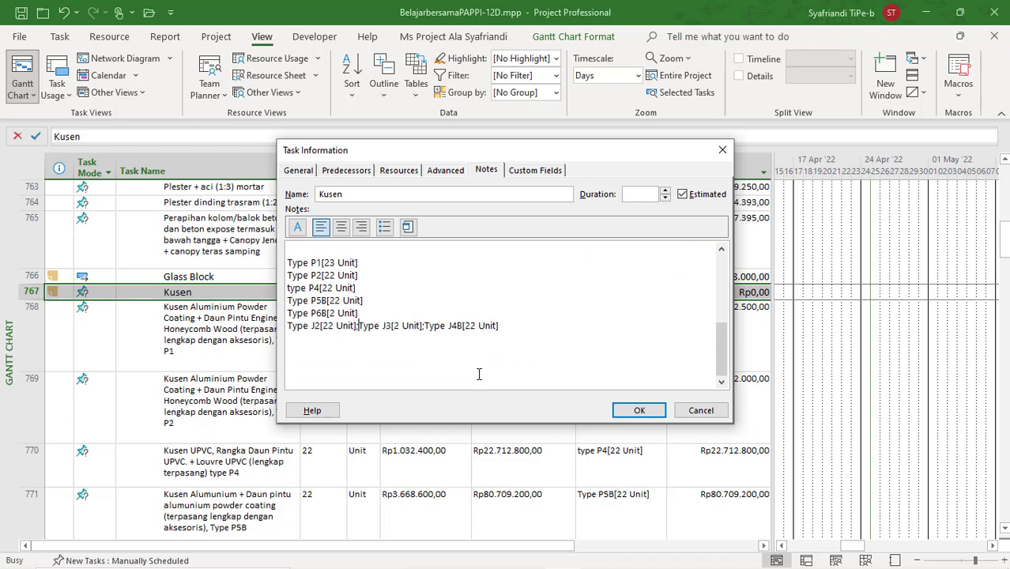
key(Delete)
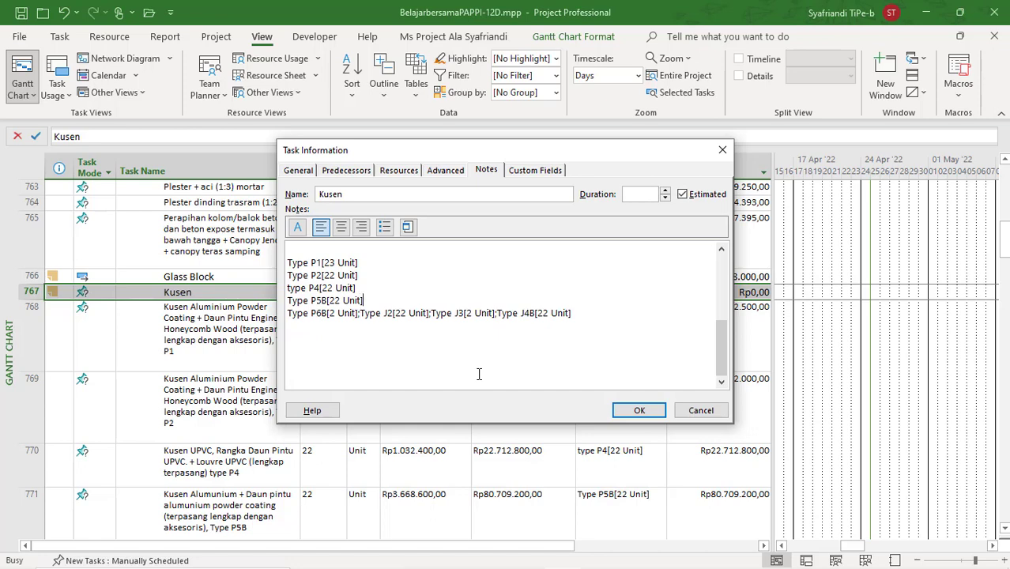
text(;)
key(Delete)
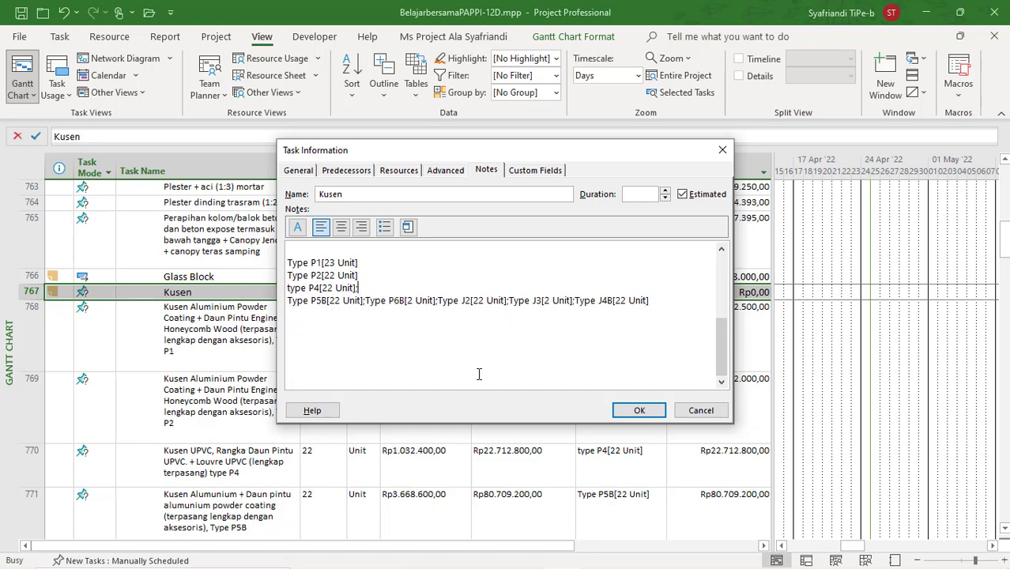
key(Delete)
key(Delete)
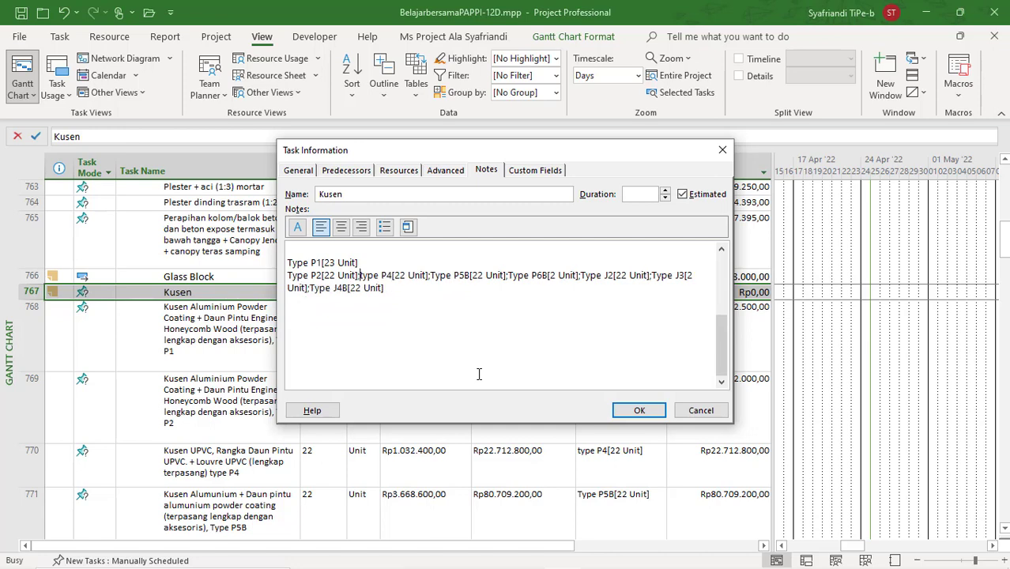
key(Delete)
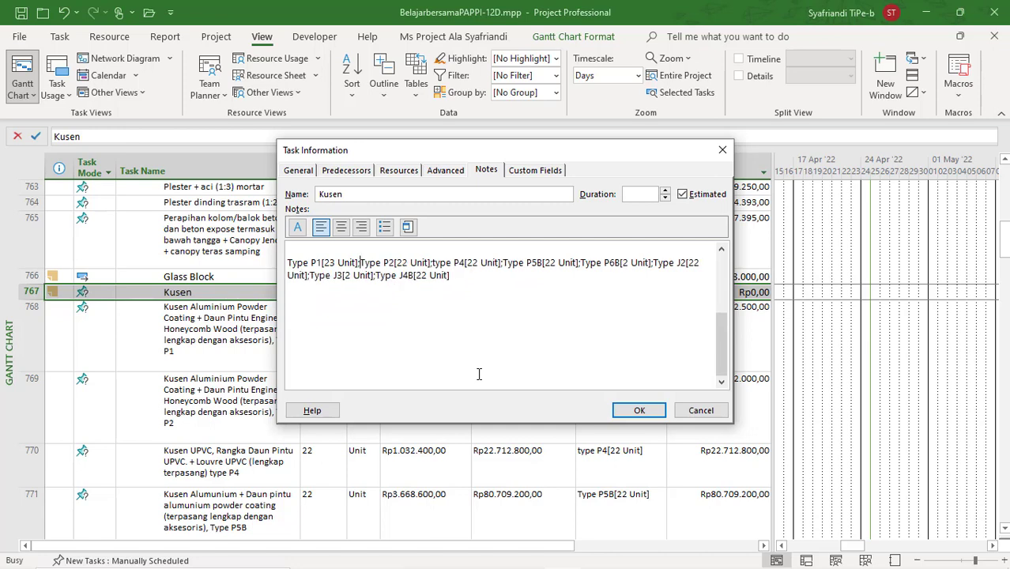
key(ctrl+a)
key(ctrl+c)
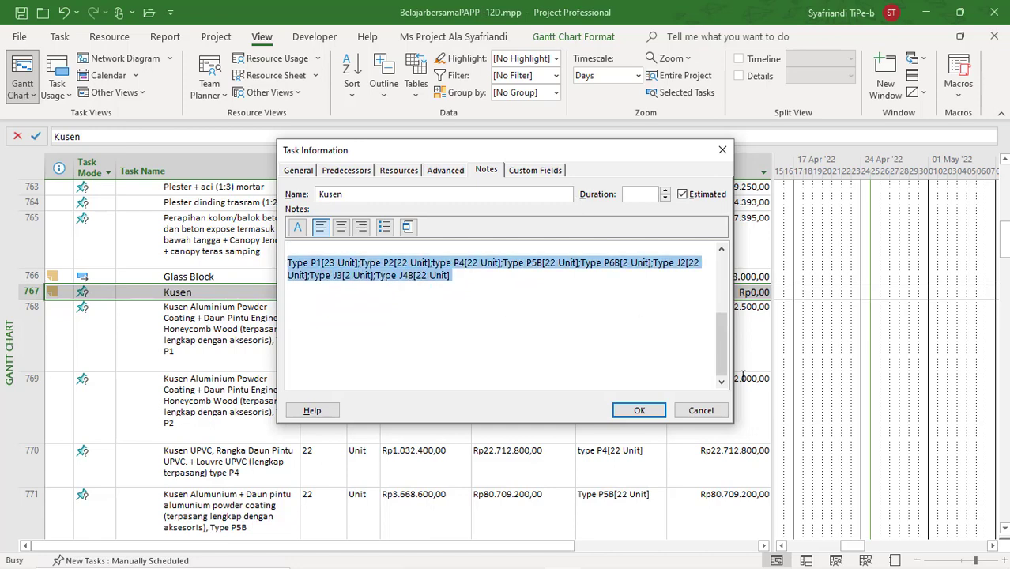
Save Kusen's notes and paste the copied resource line, Type P1[23 Unit] through Type J4B[22 Unit], into its Resource Names.
click(641, 410)
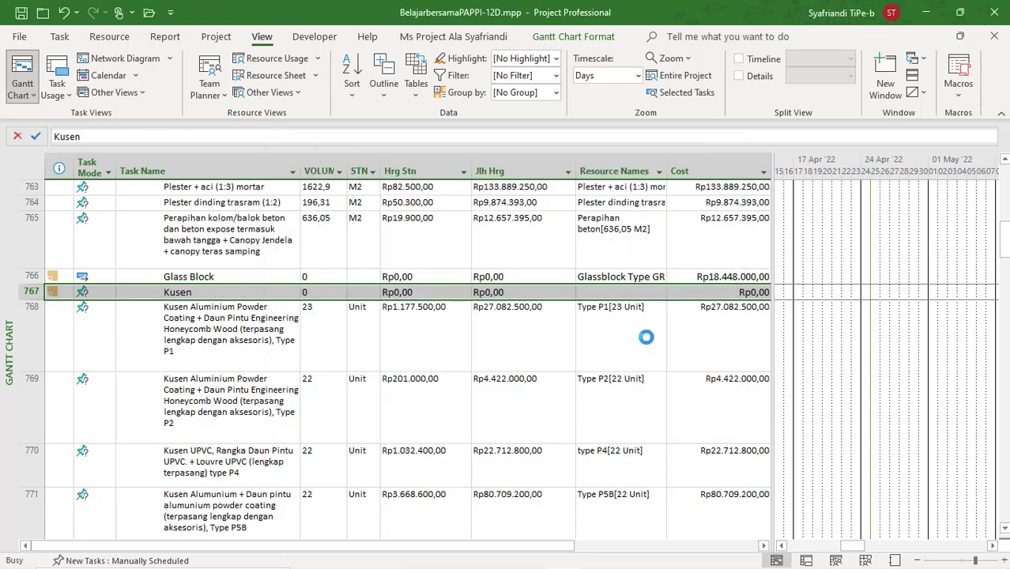
click(623, 293)
click(337, 137)
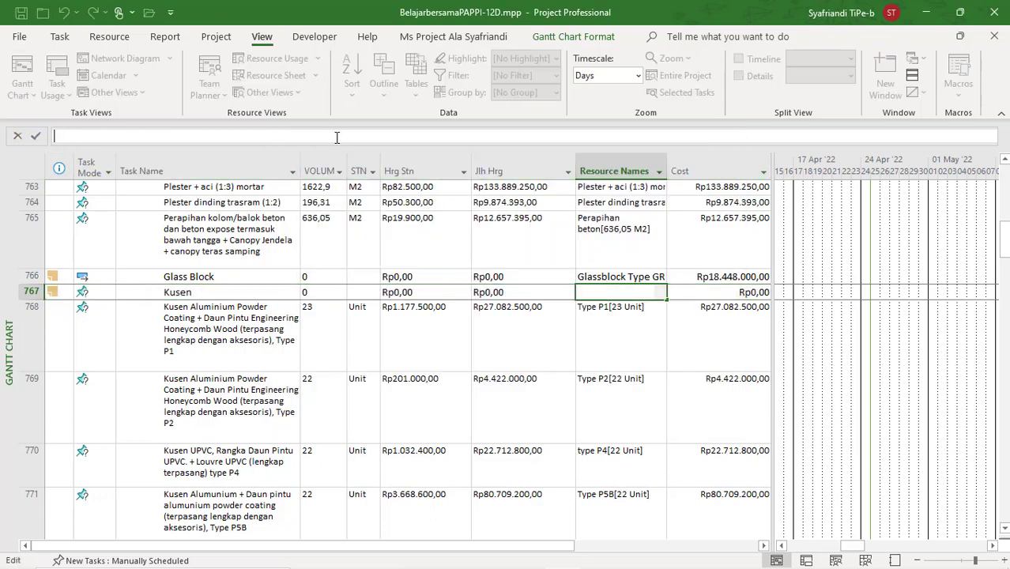
key(ctrl+v)
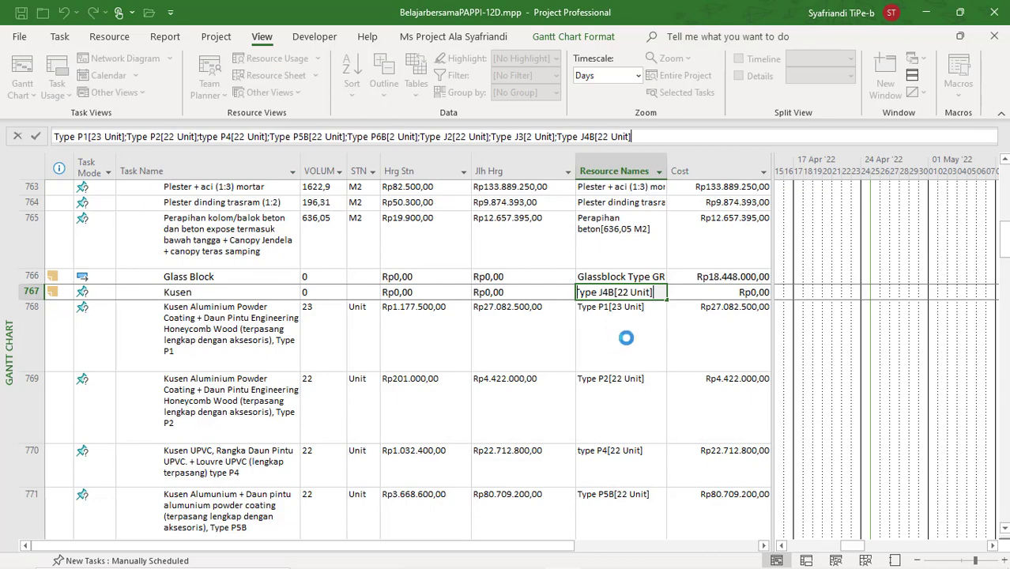
key(Return)
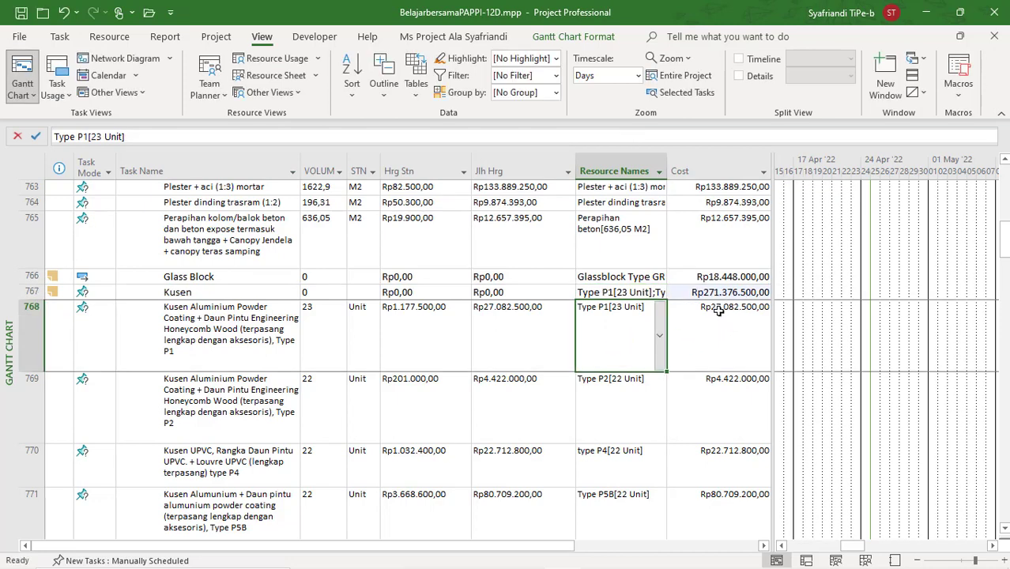
Delete the detailed Kusen tasks beneath the Kusen task, from Type P1 through Type J4B.
click(19, 353)
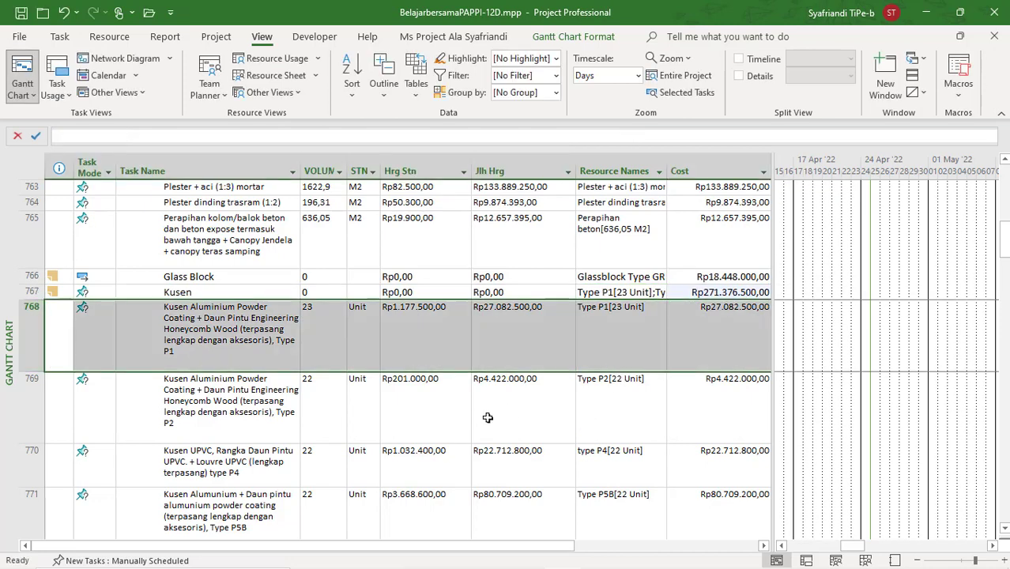
scroll(487, 417, down, 2)
scroll(217, 454, down, 2)
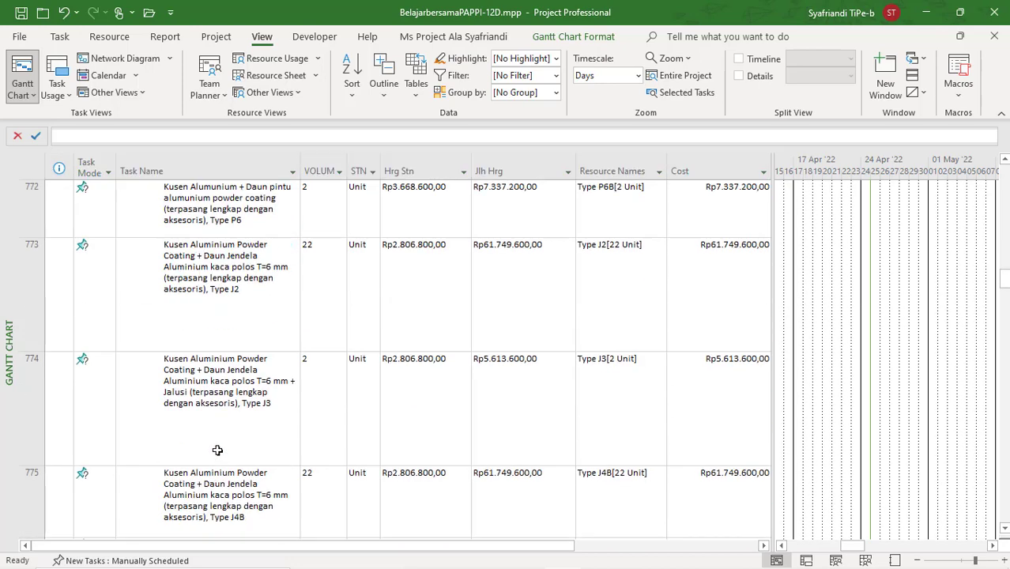
scroll(120, 430, down, 2)
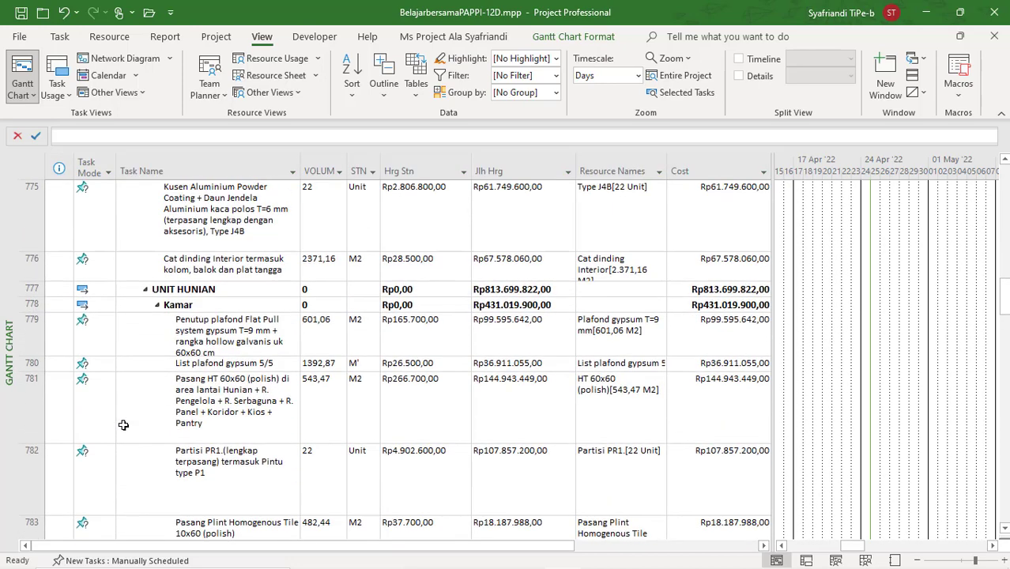
click(36, 213)
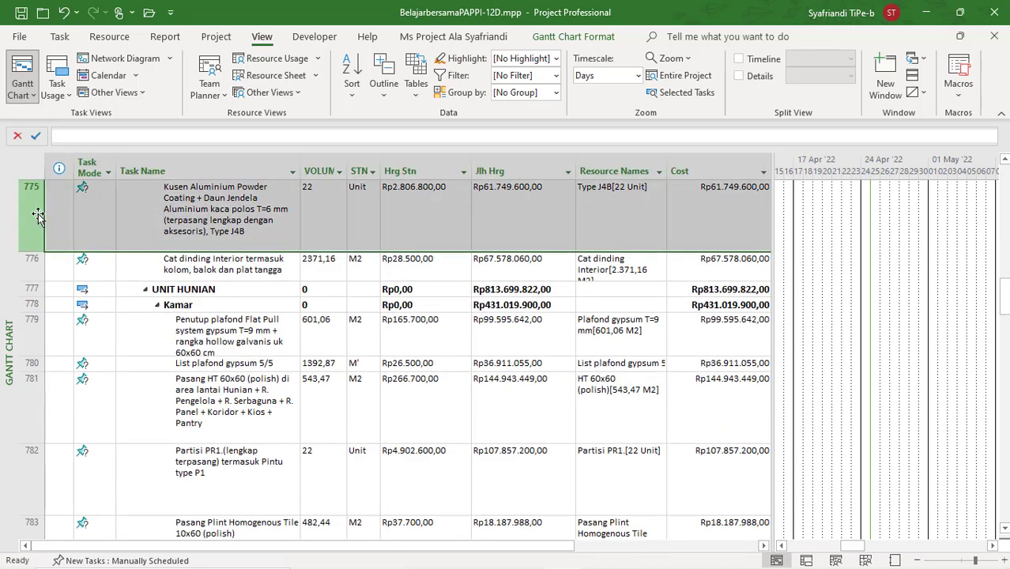
key(Delete)
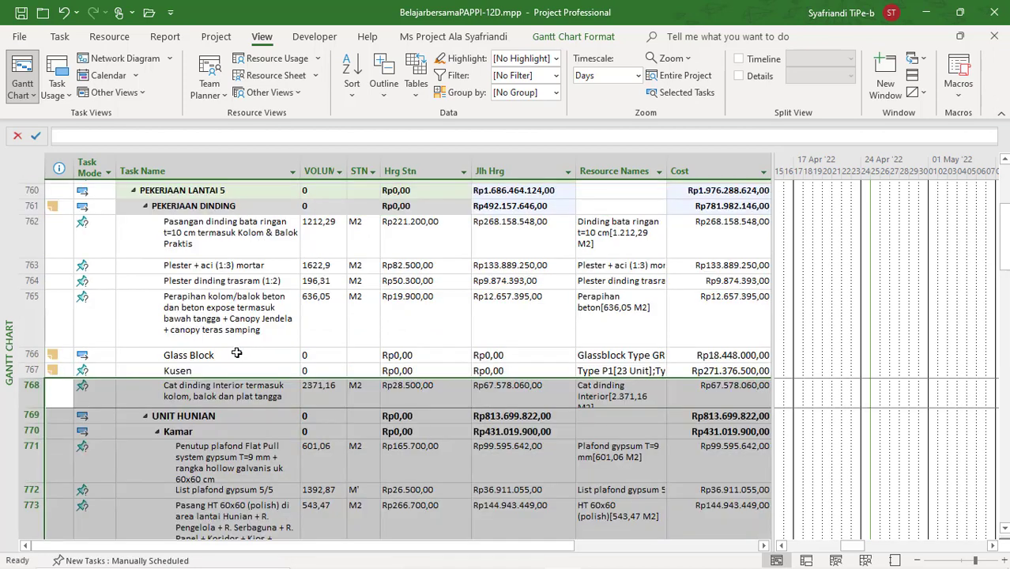
Switch the Gantt Chart from the RAB table to the Entry table to show the Duration, Start, Finish and Predecessors columns.
click(208, 333)
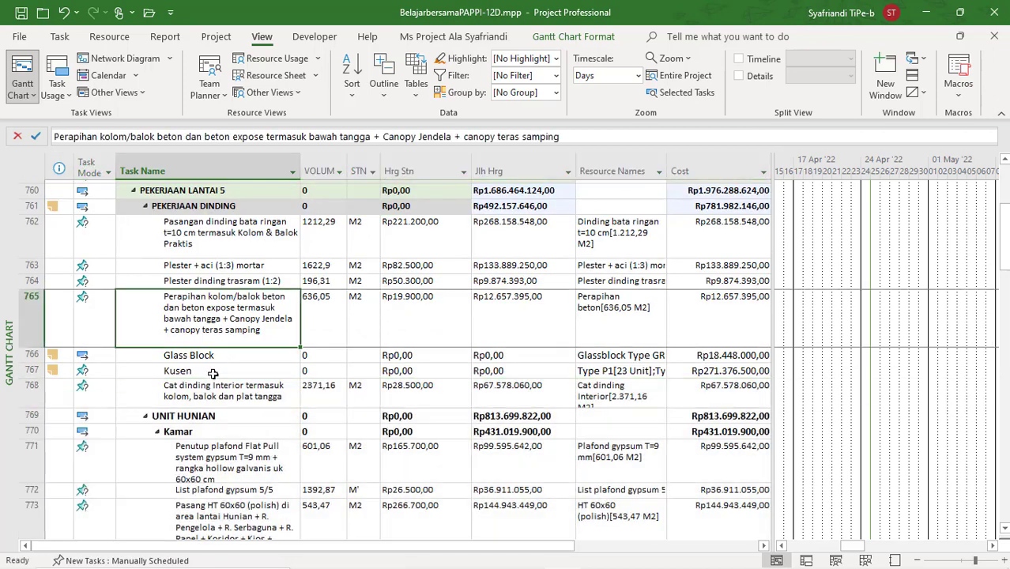
key(Down)
click(212, 399)
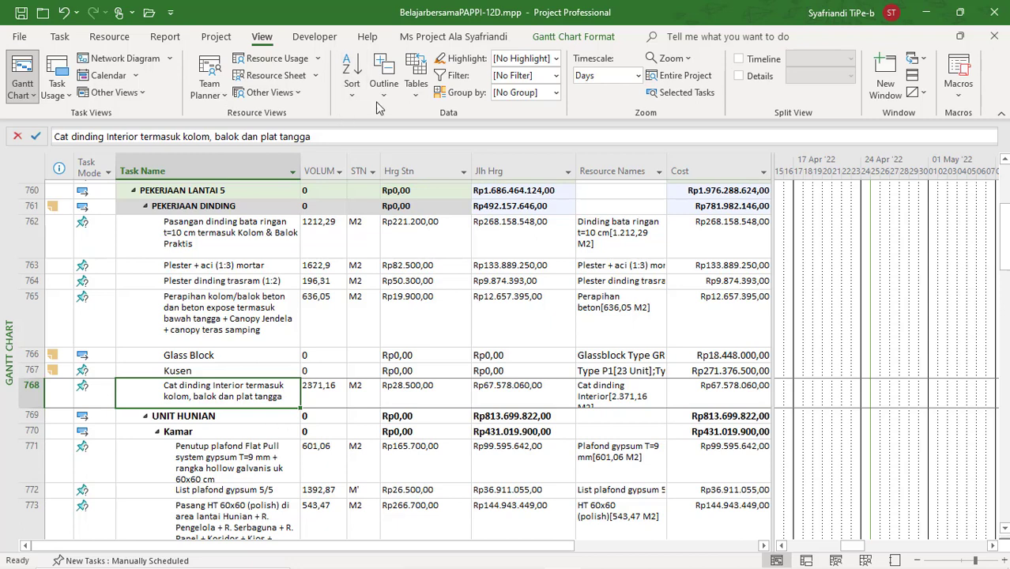
click(415, 93)
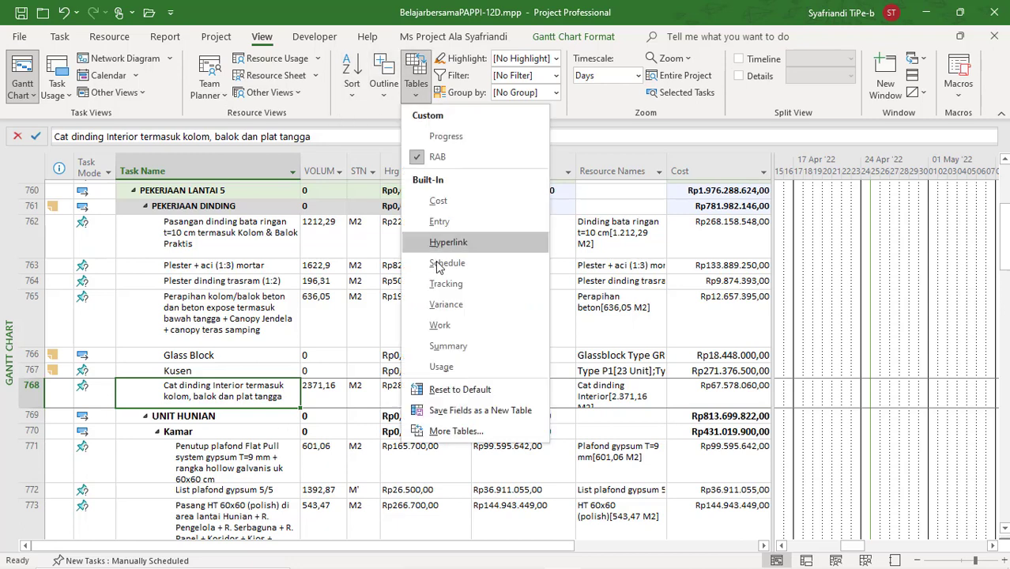
click(453, 226)
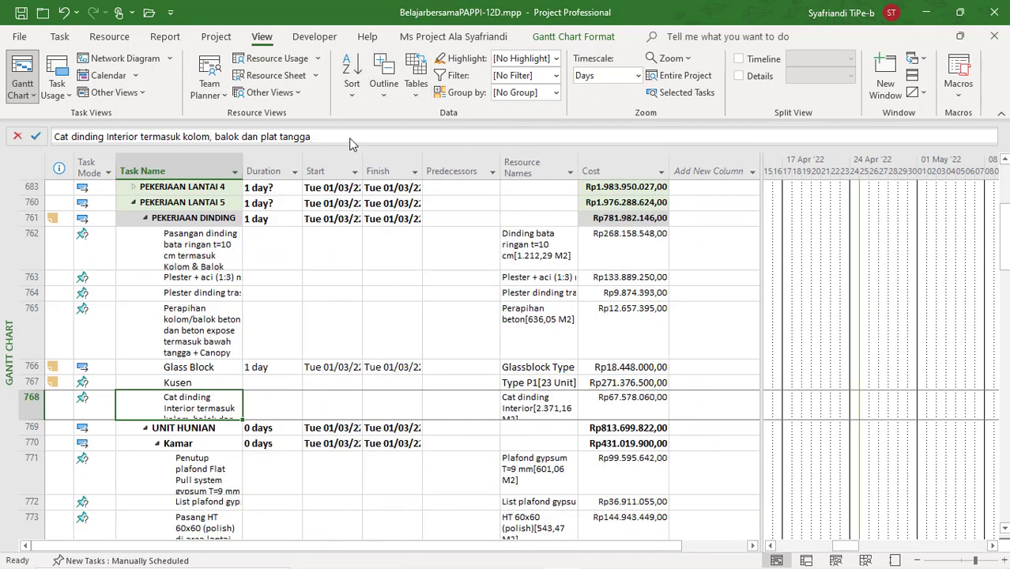
click(279, 265)
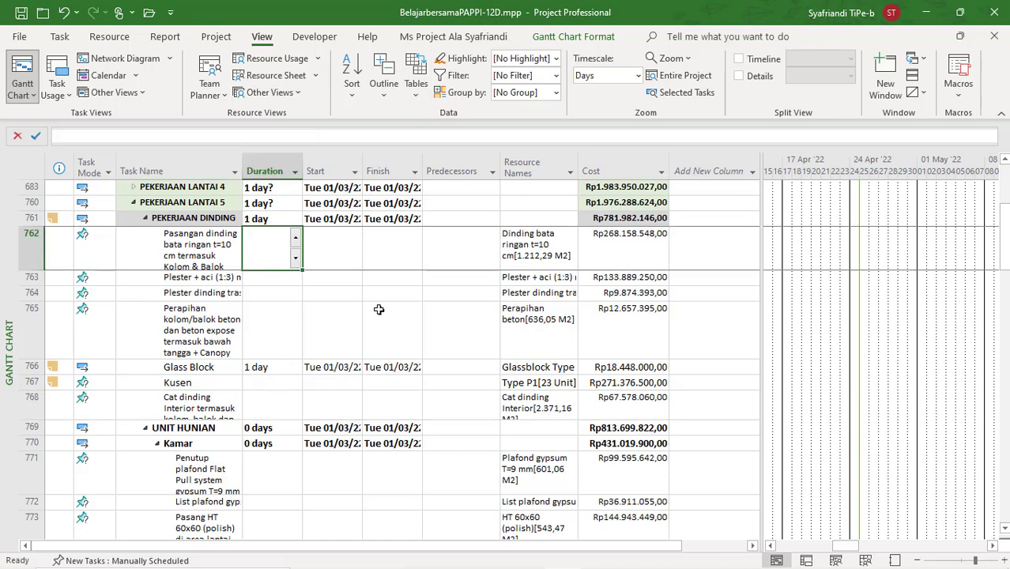
Expand PEKERJAAN STRUKTUR and examine the durations and predecessors of its floor tasks against the PEKERJAAN LANTAI 5 tasks.
scroll(433, 316, up, 3)
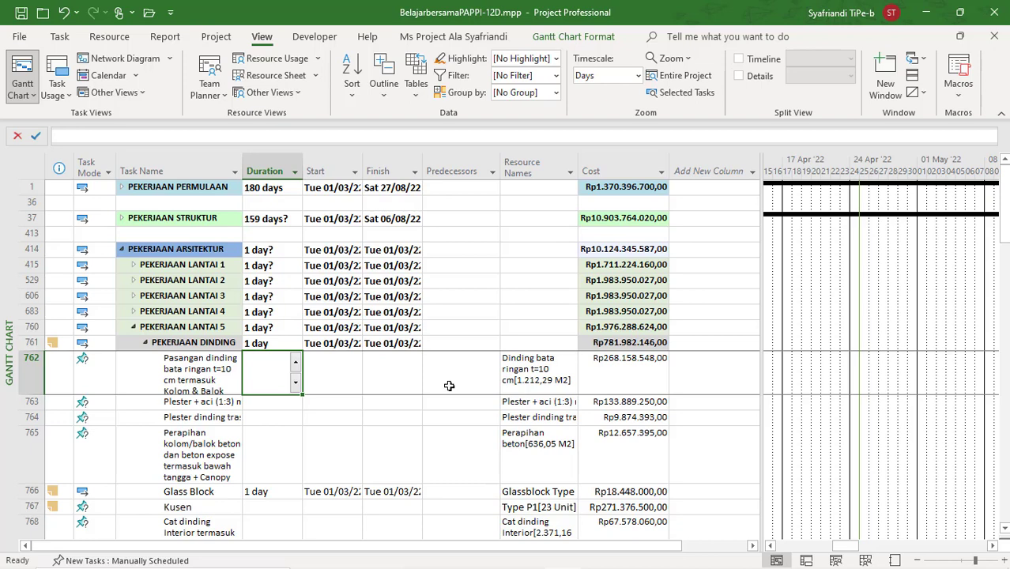
click(119, 217)
click(121, 217)
scroll(336, 387, down, 5)
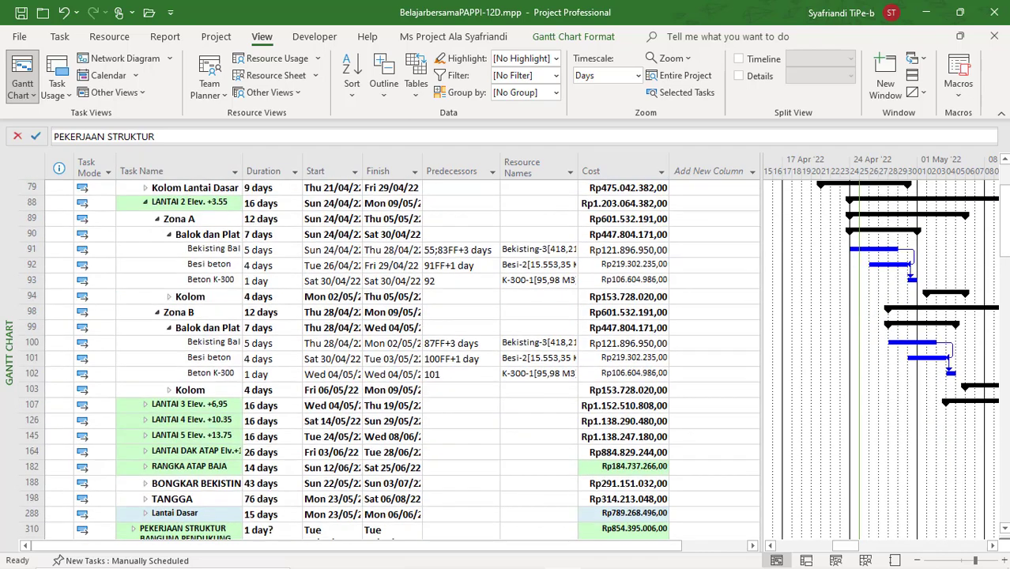
scroll(304, 390, down, 8)
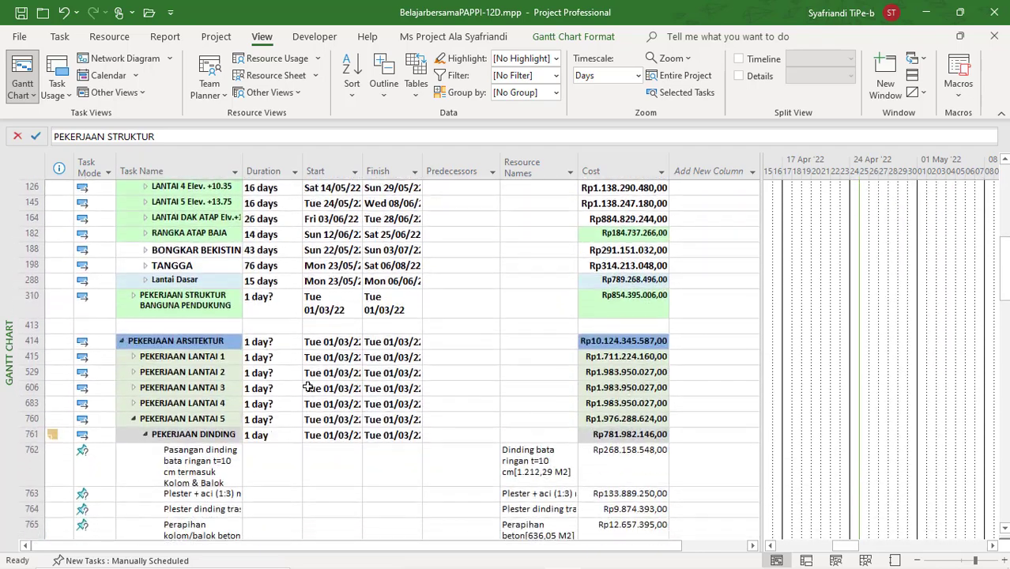
click(278, 366)
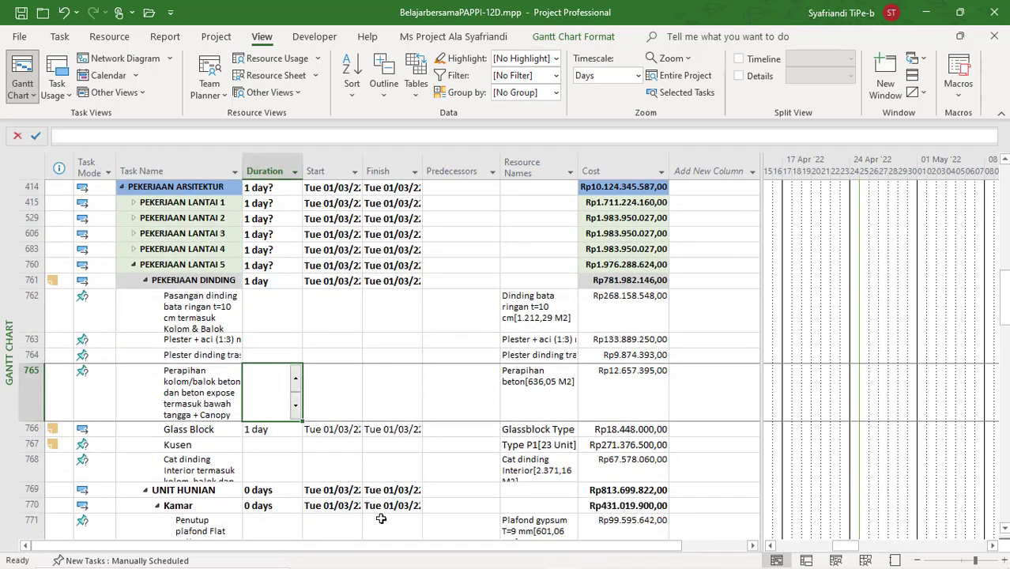
Open BelajarbersamaPAPPI-12E.mpp from the Video No 49 folder and look through the PEKERJAAN LANTAI 5 schedule and its links.
mouse_move(420, 566)
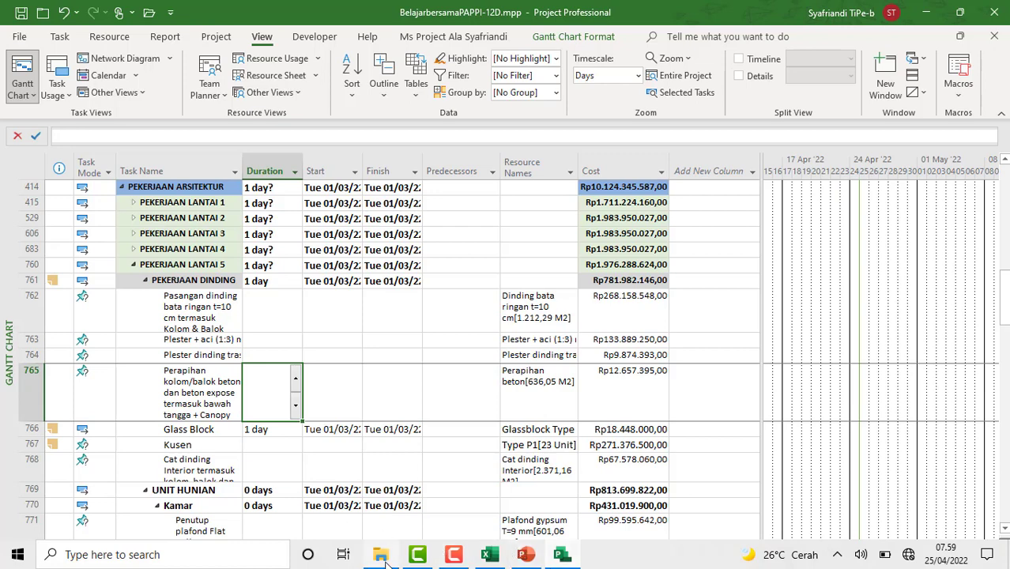
click(163, 368)
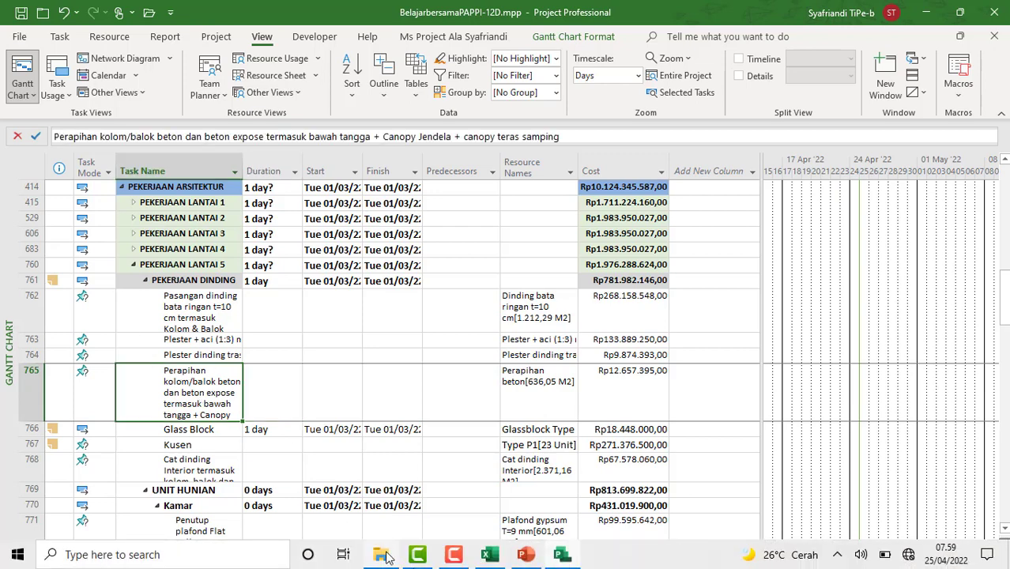
click(381, 554)
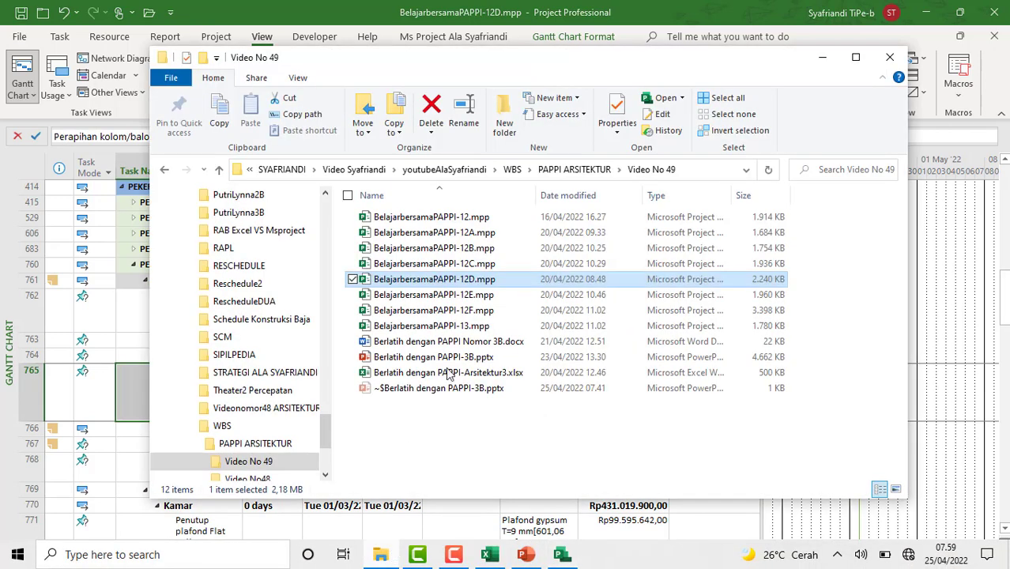
double_click(485, 297)
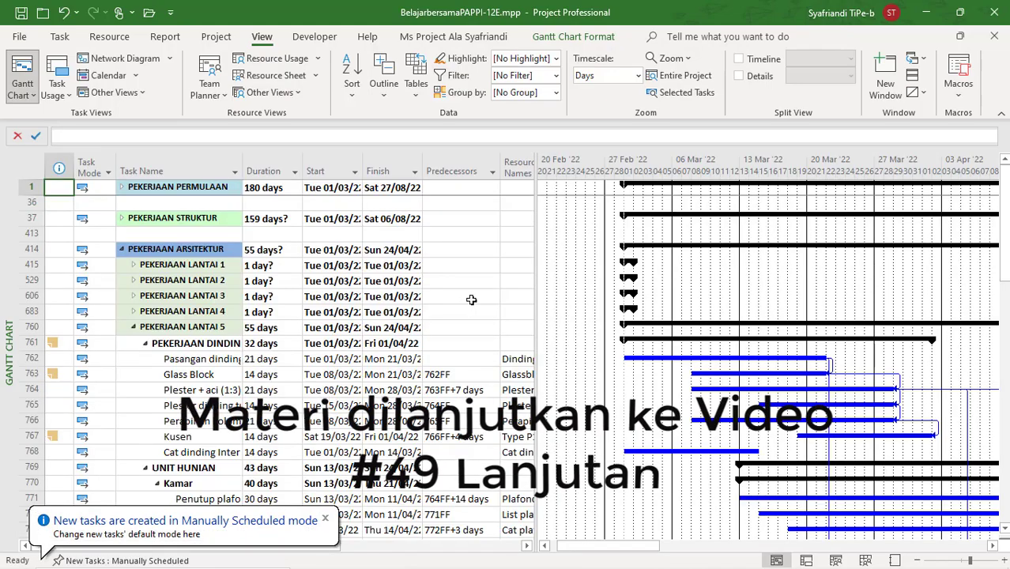
scroll(470, 301, down, 7)
scroll(324, 323, down, 4)
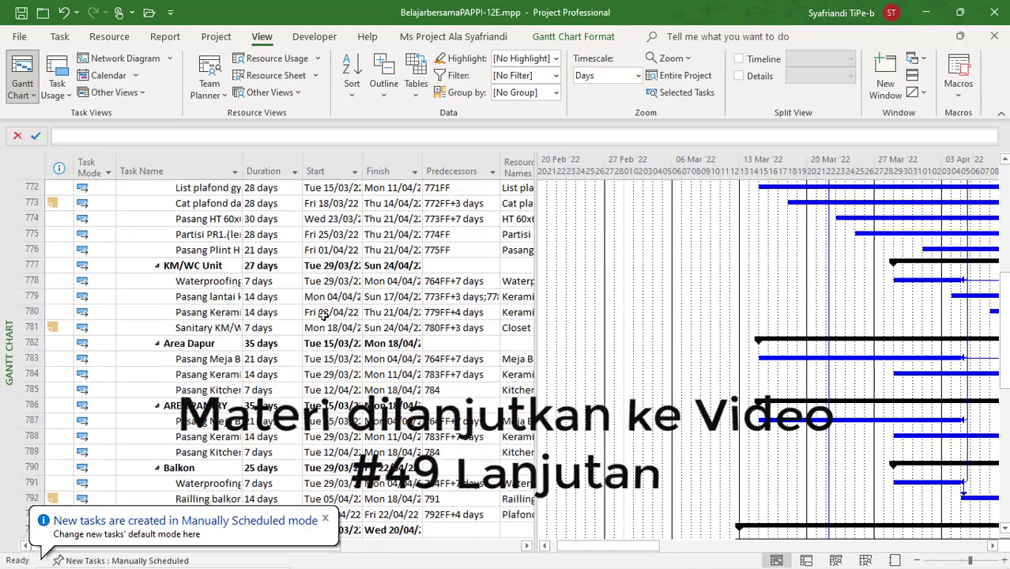
scroll(324, 313, up, 6)
scroll(324, 312, up, 5)
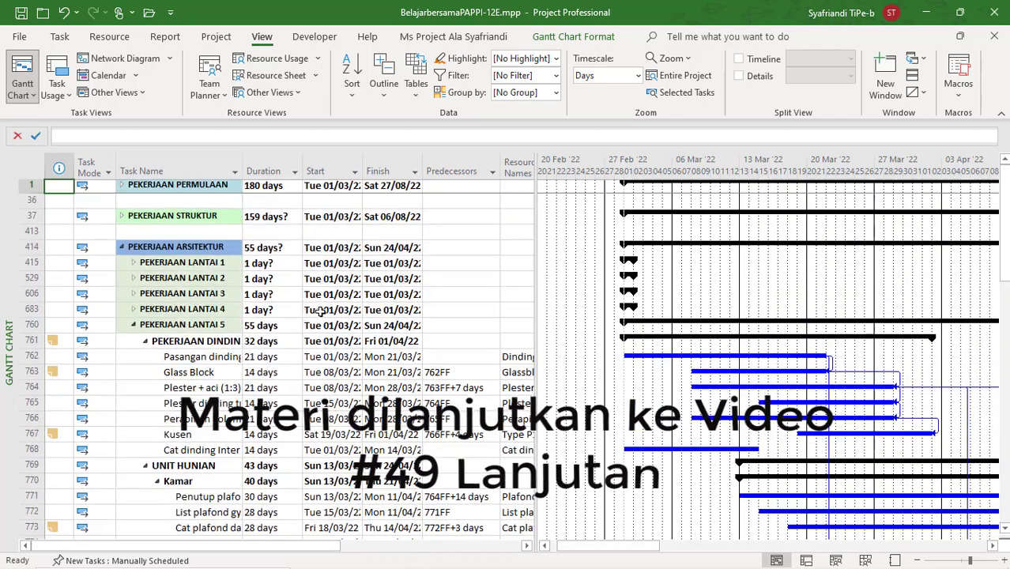